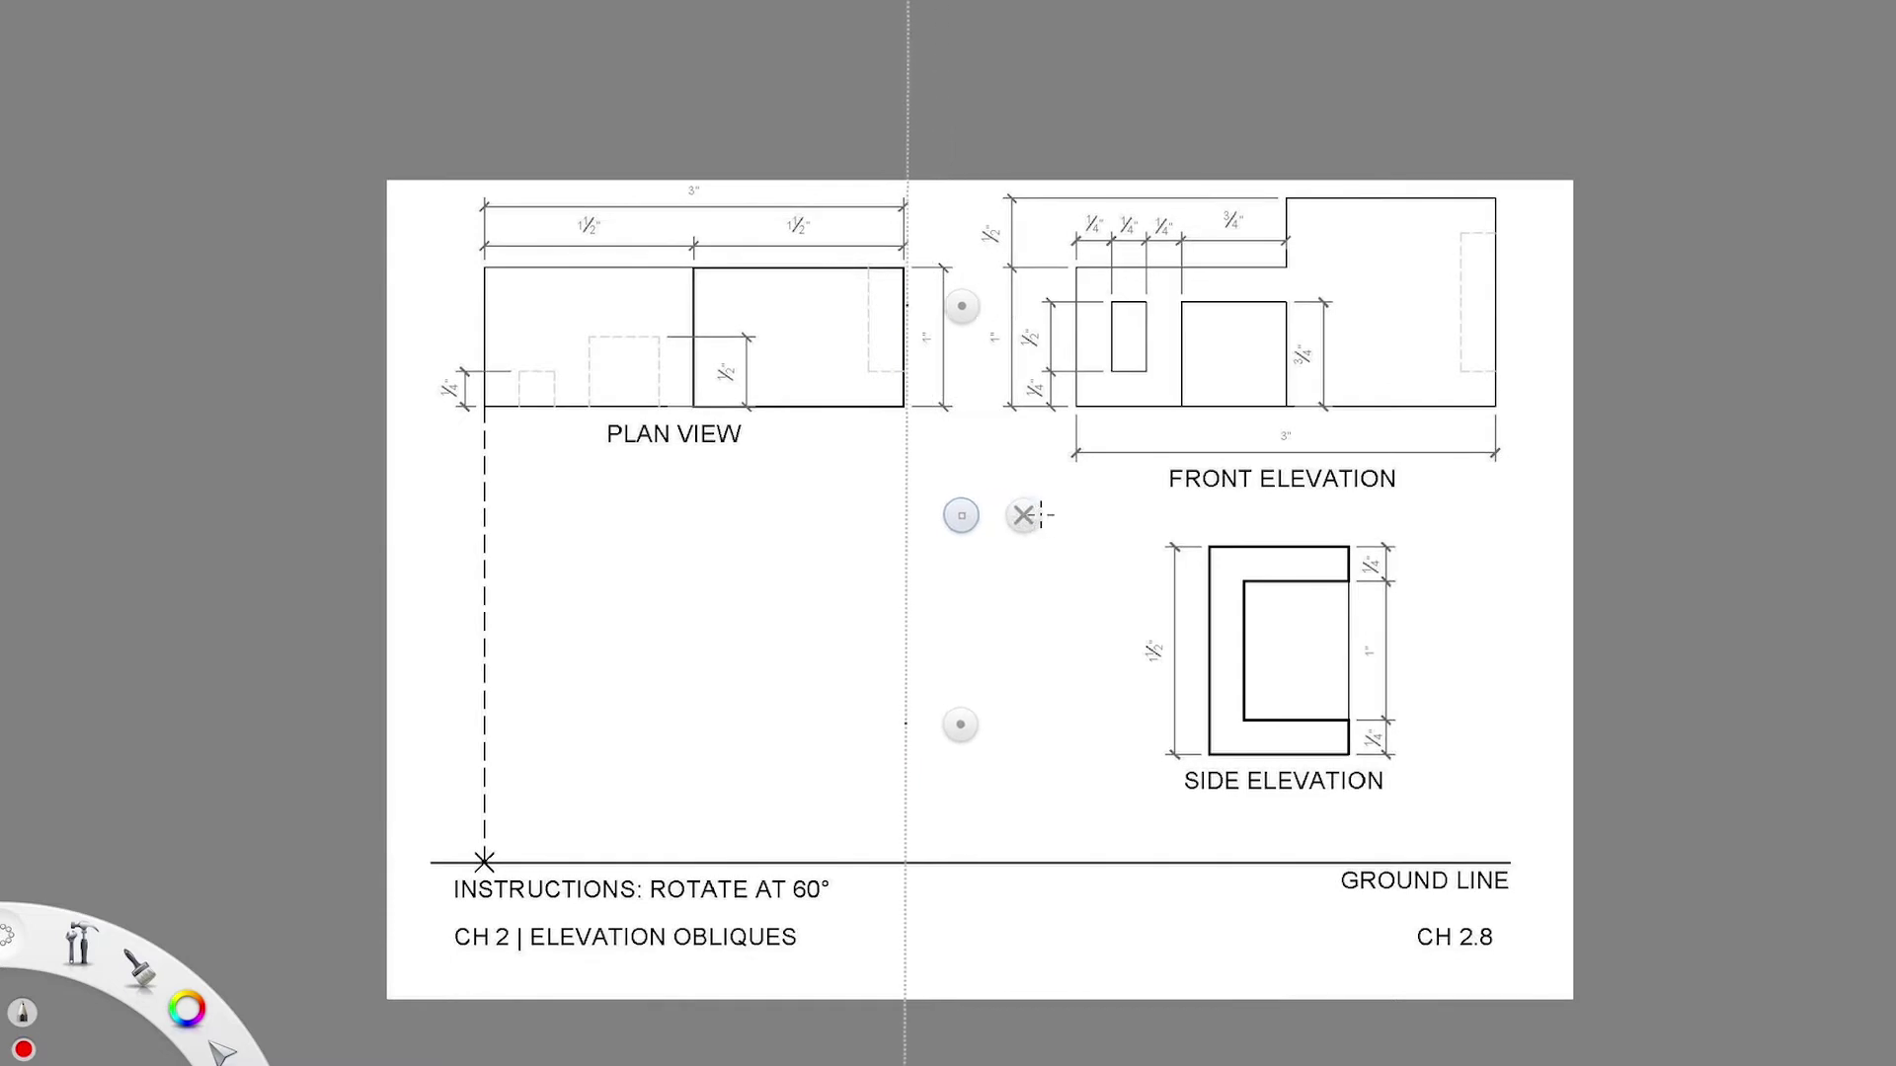
# - Draw a light vertical guideline from the plan view's right front corner down to the ground line
pyautogui.moveTo(981, 514)
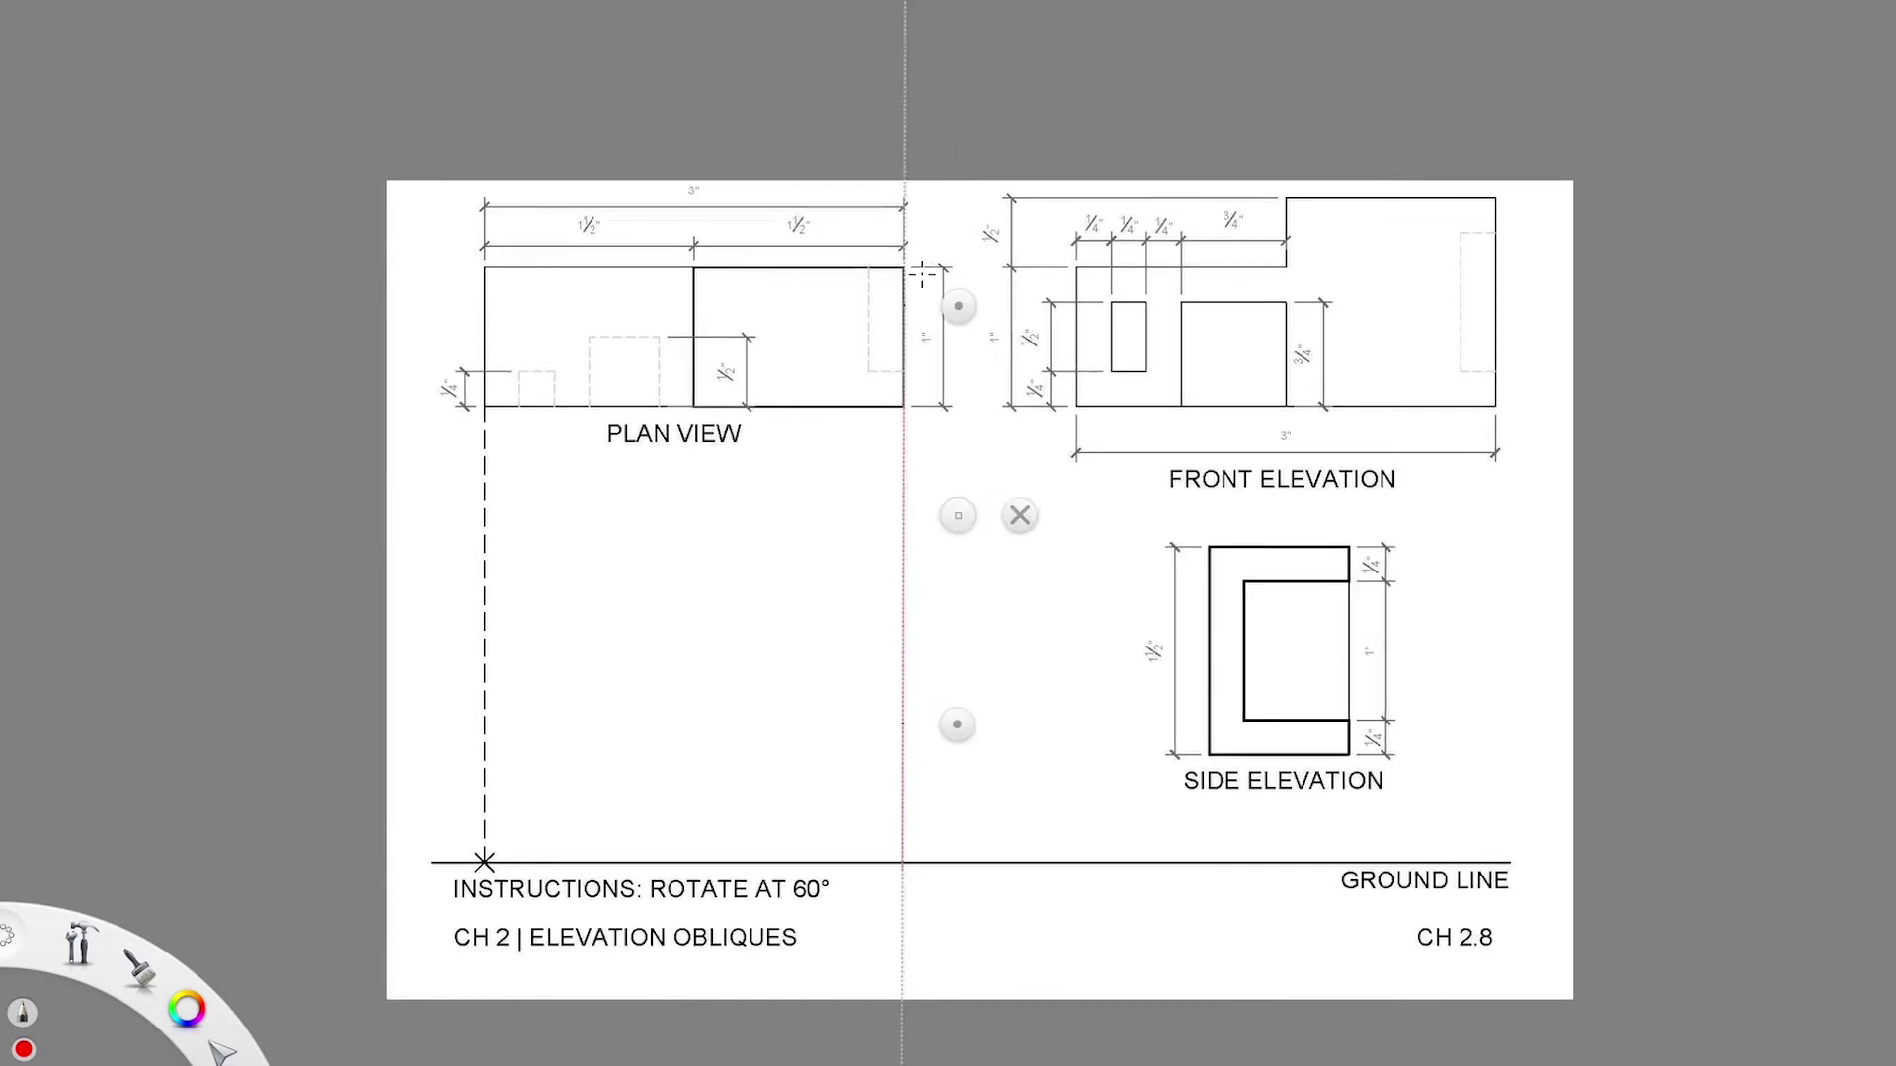
pyautogui.click(1021, 515)
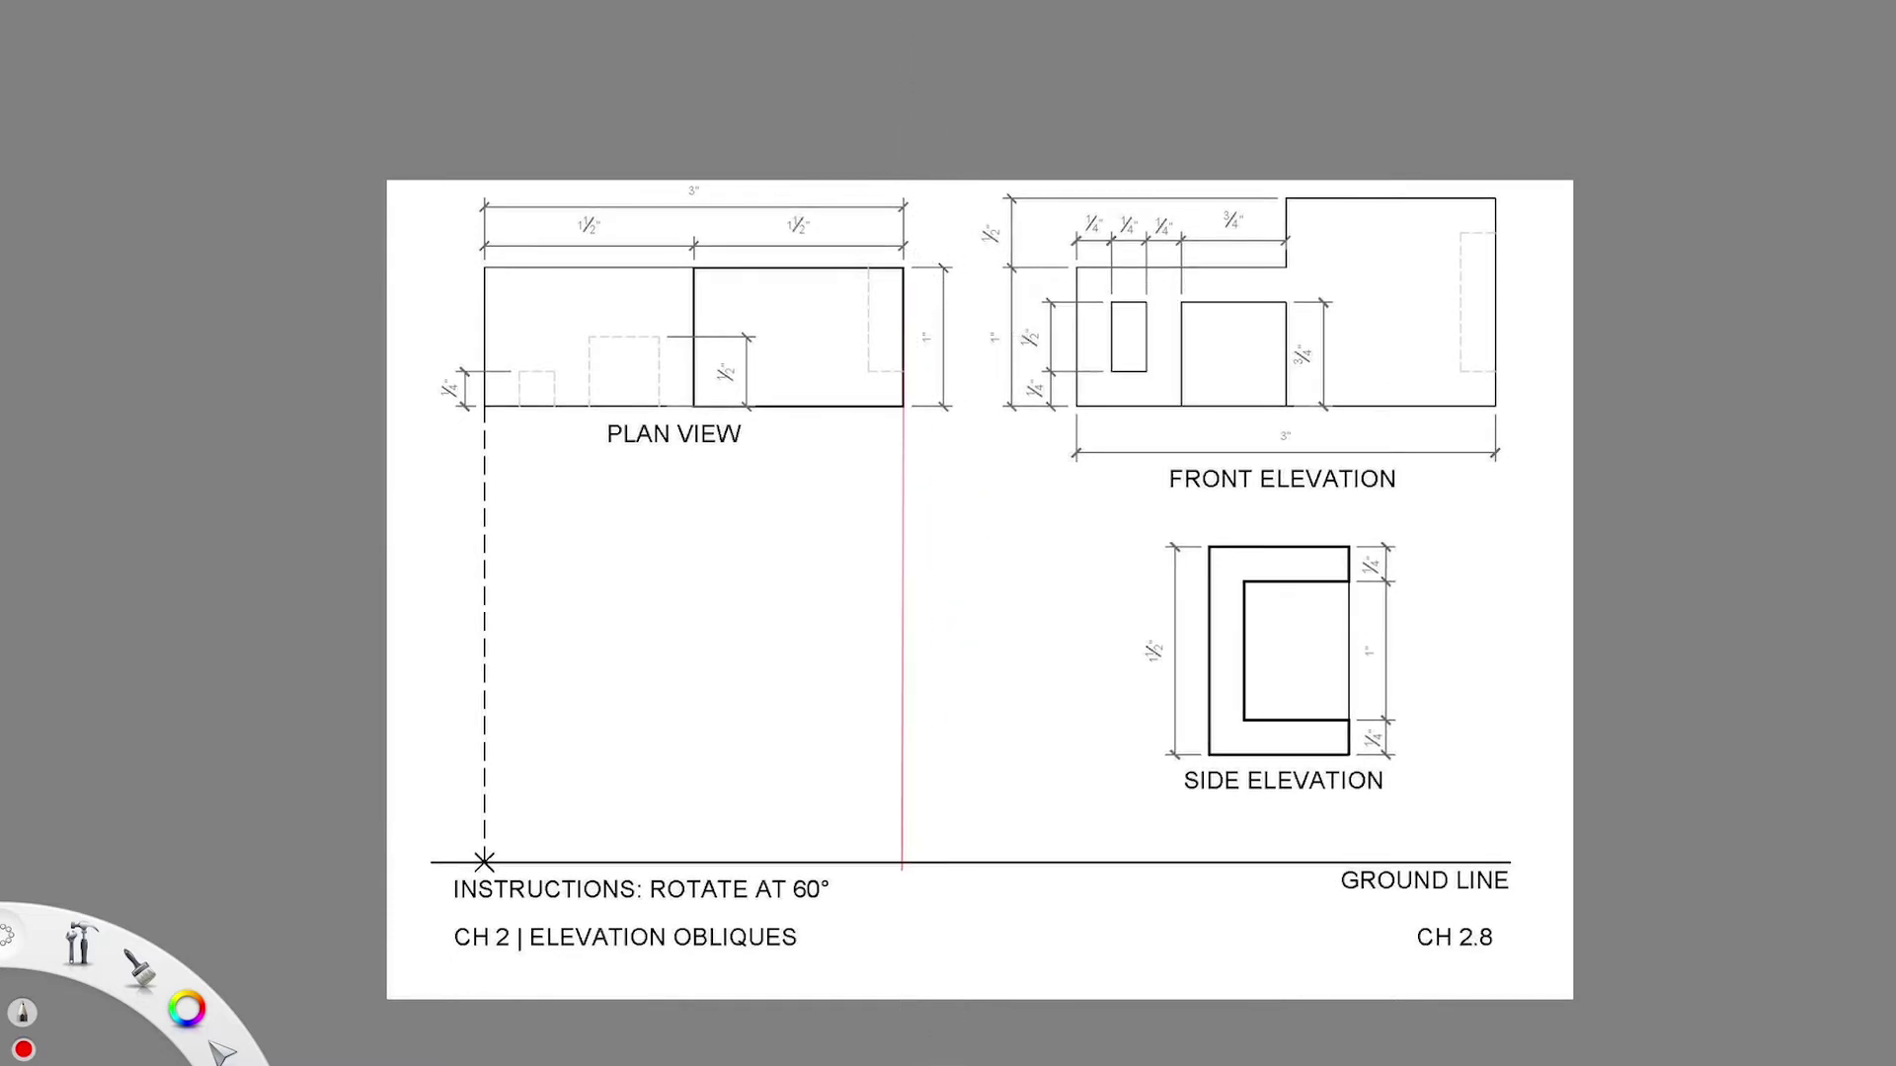
pyautogui.moveTo(1165, 627); pyautogui.dragTo(1180, 632)
pyautogui.hotkey('ctrl', 'z')
# - Trace the 1 1/2" height from the side elevation in red and place it on the vertical guideline, standing on the ground line
pyautogui.press('r')
pyautogui.moveTo(1019, 530); pyautogui.dragTo(1264, 536)
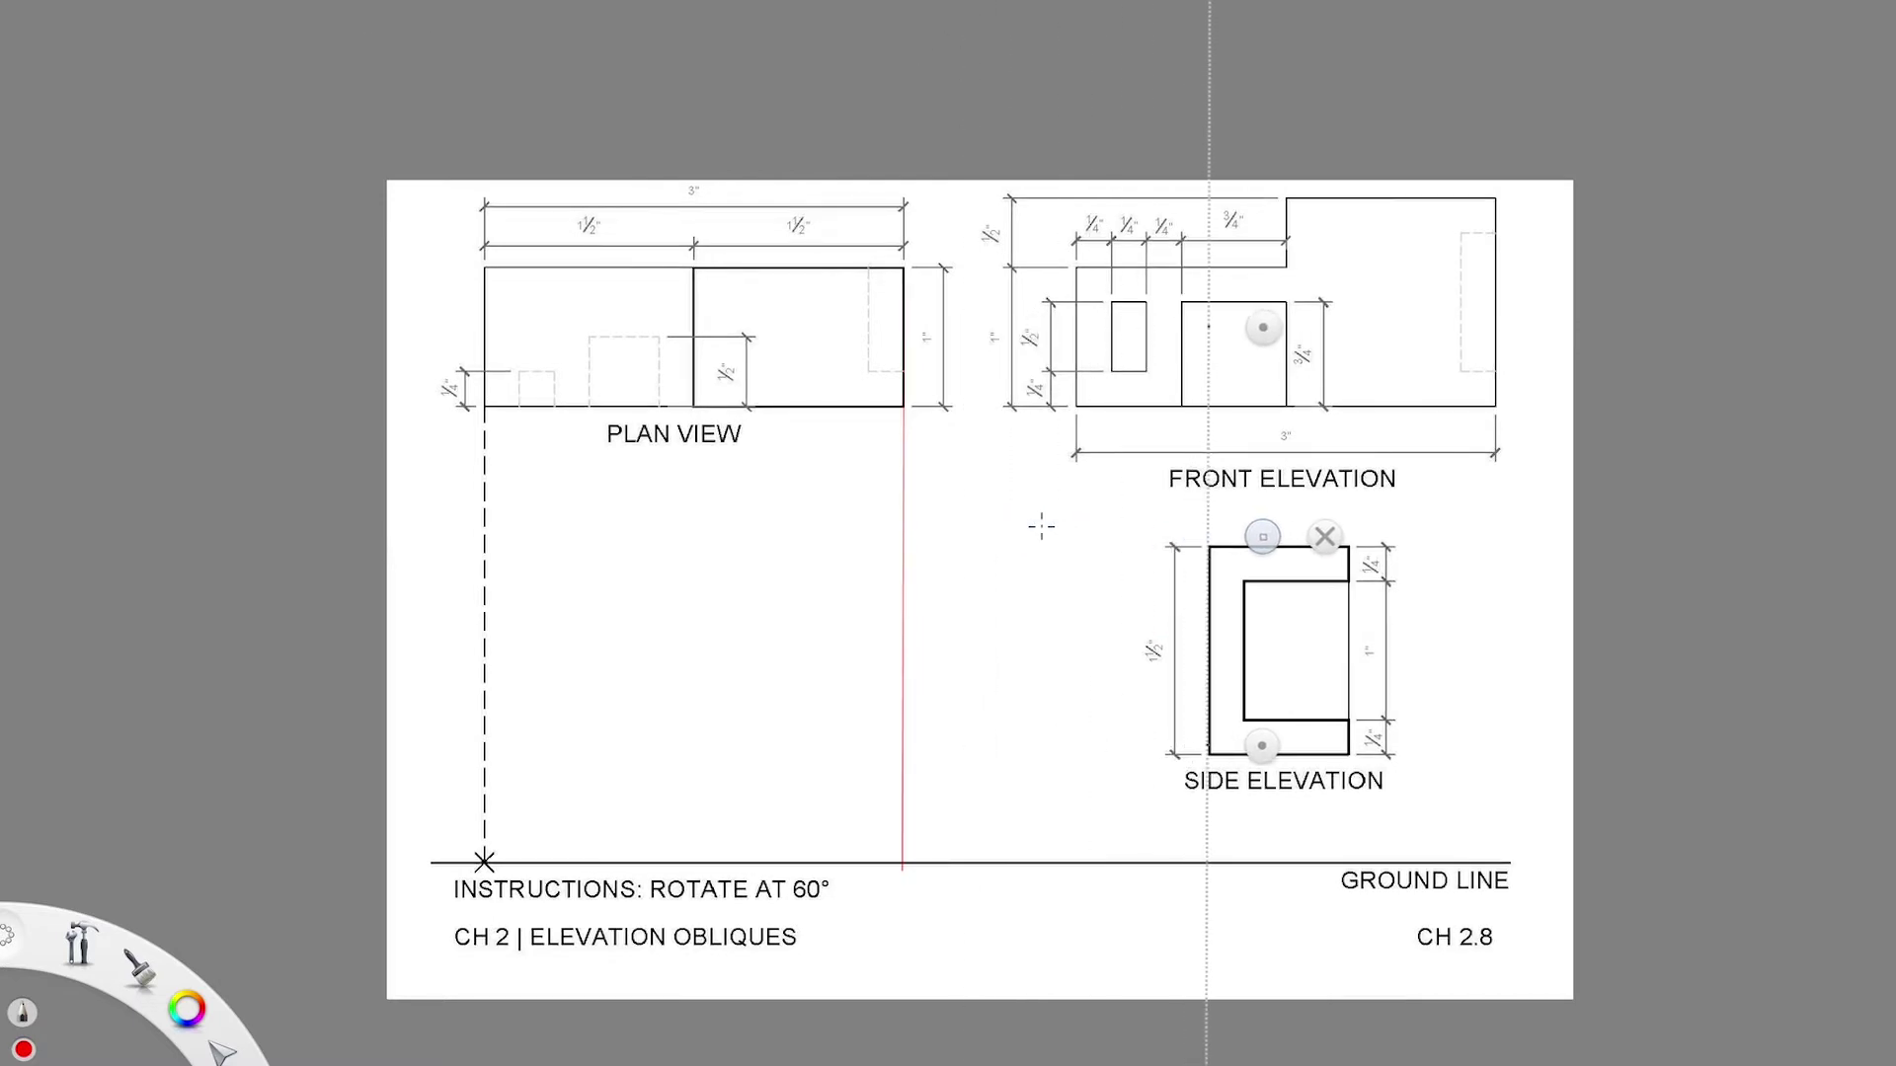
pyautogui.moveTo(1227, 733)
pyautogui.mouseDown()
pyautogui.moveTo(1230, 549)
pyautogui.moveTo(1185, 696)
pyautogui.moveTo(1214, 677)
pyautogui.mouseUp()
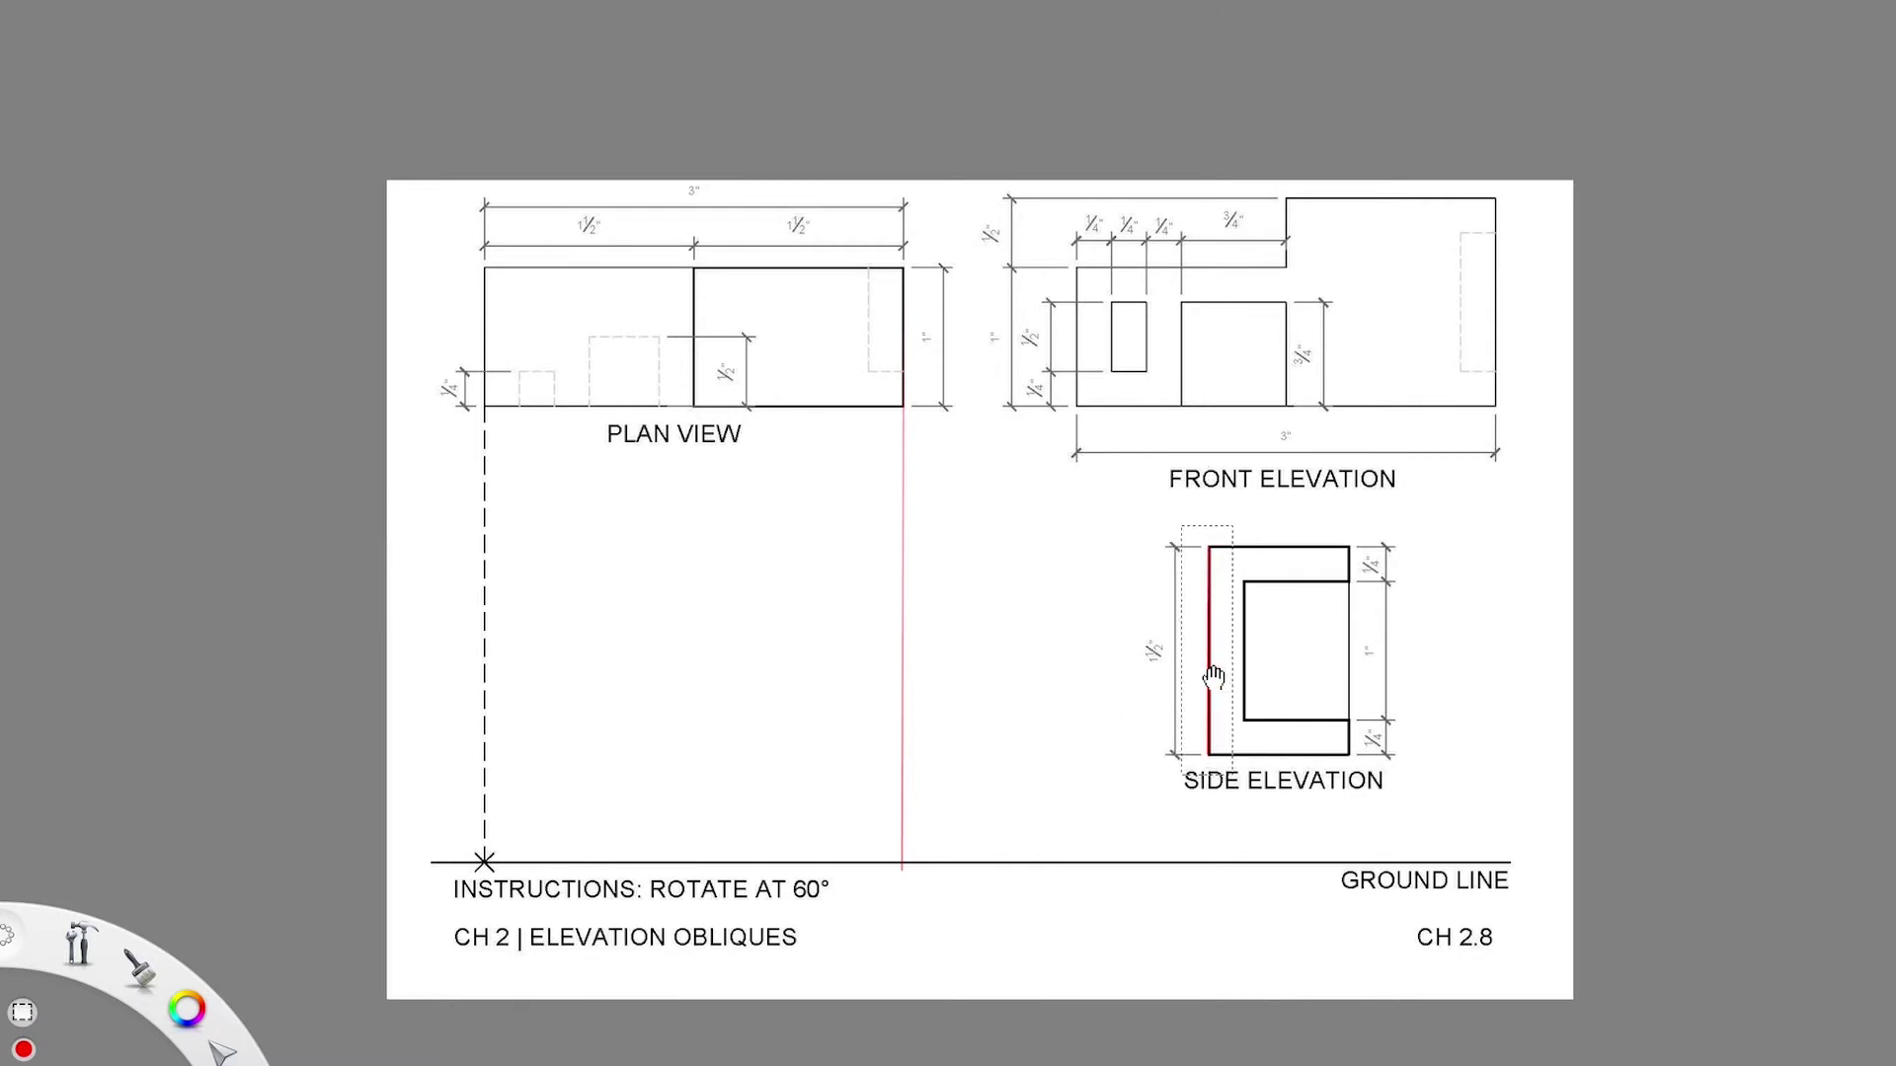
pyautogui.moveTo(974, 530); pyautogui.dragTo(1025, 632)
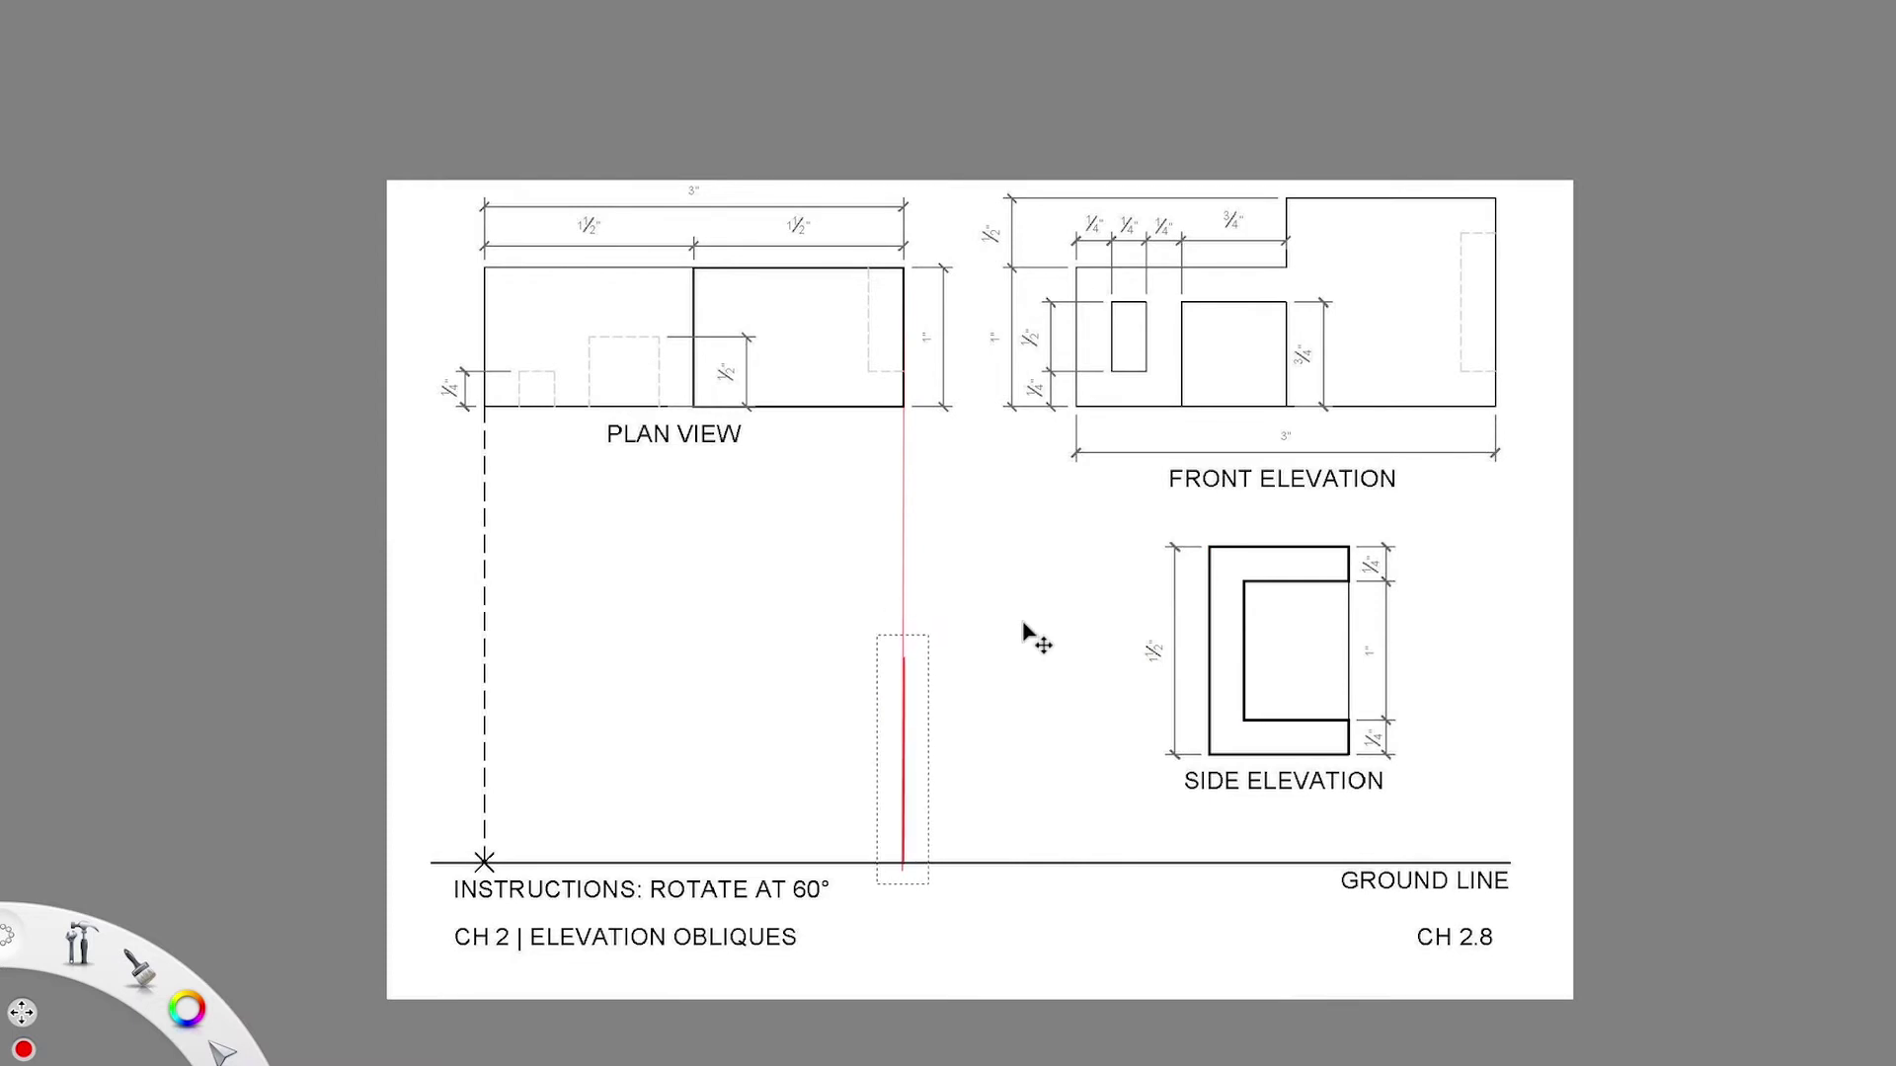
pyautogui.press('Escape')
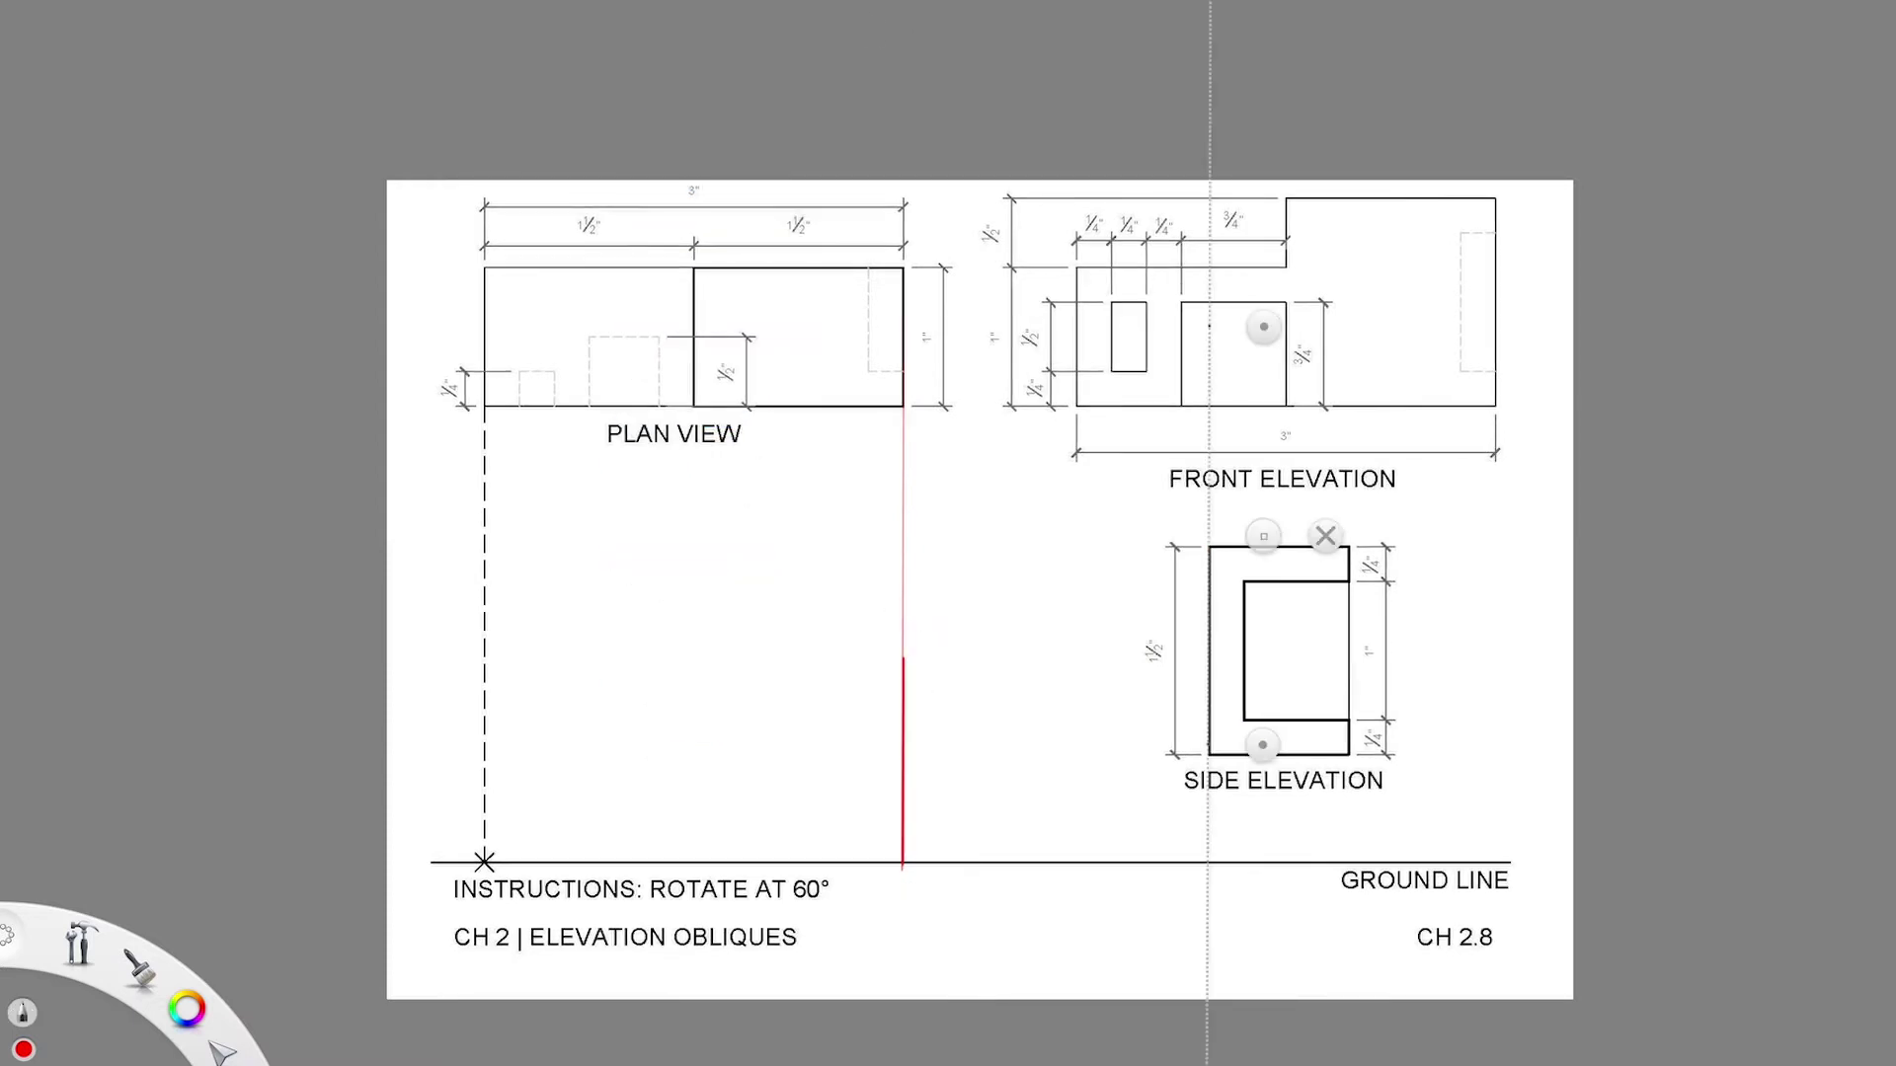
# - Draw the front face's horizontal top edge from the marked height to the dashed line, and circle the 60° rotation angle
pyautogui.moveTo(1264, 326); pyautogui.dragTo(658, 796)
pyautogui.moveTo(935, 804); pyautogui.dragTo(798, 713)
pyautogui.moveTo(901, 657)
pyautogui.mouseDown()
pyautogui.moveTo(514, 658)
pyautogui.moveTo(829, 658)
pyautogui.mouseUp()
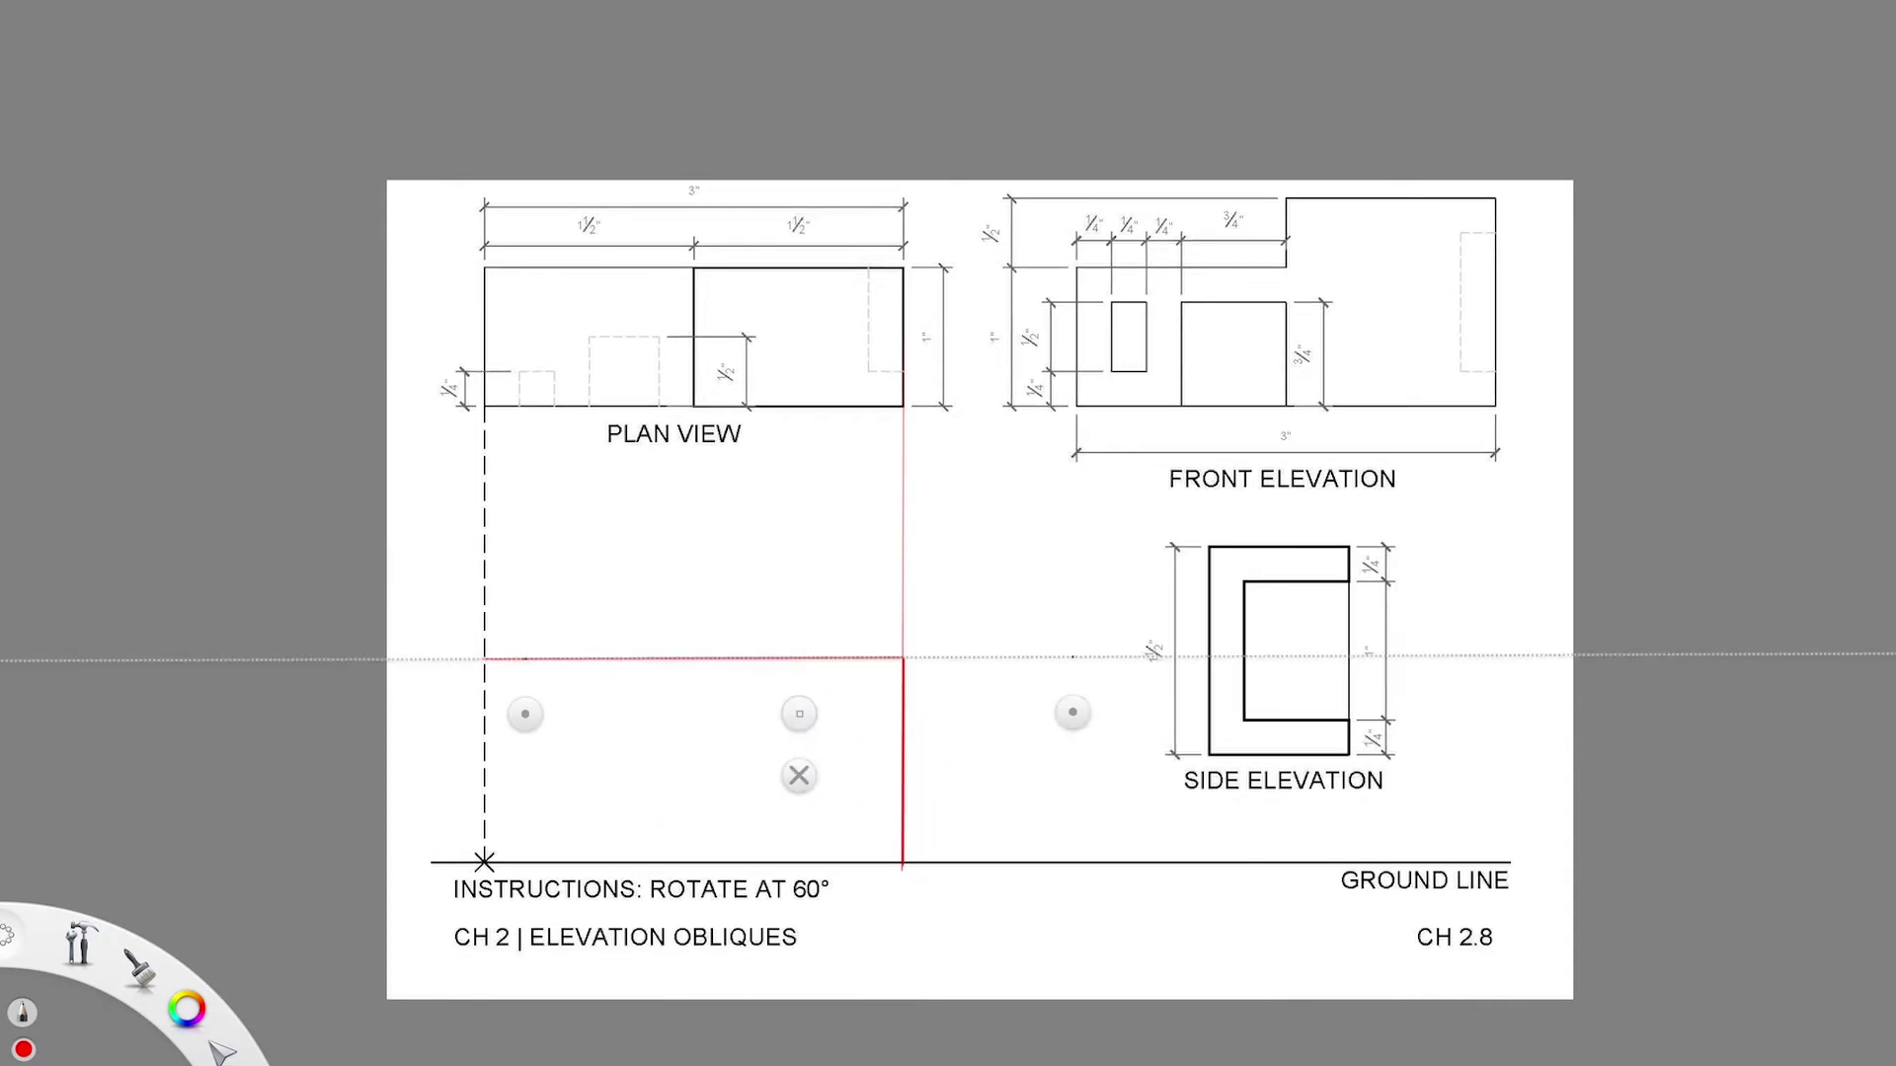
pyautogui.click(858, 3)
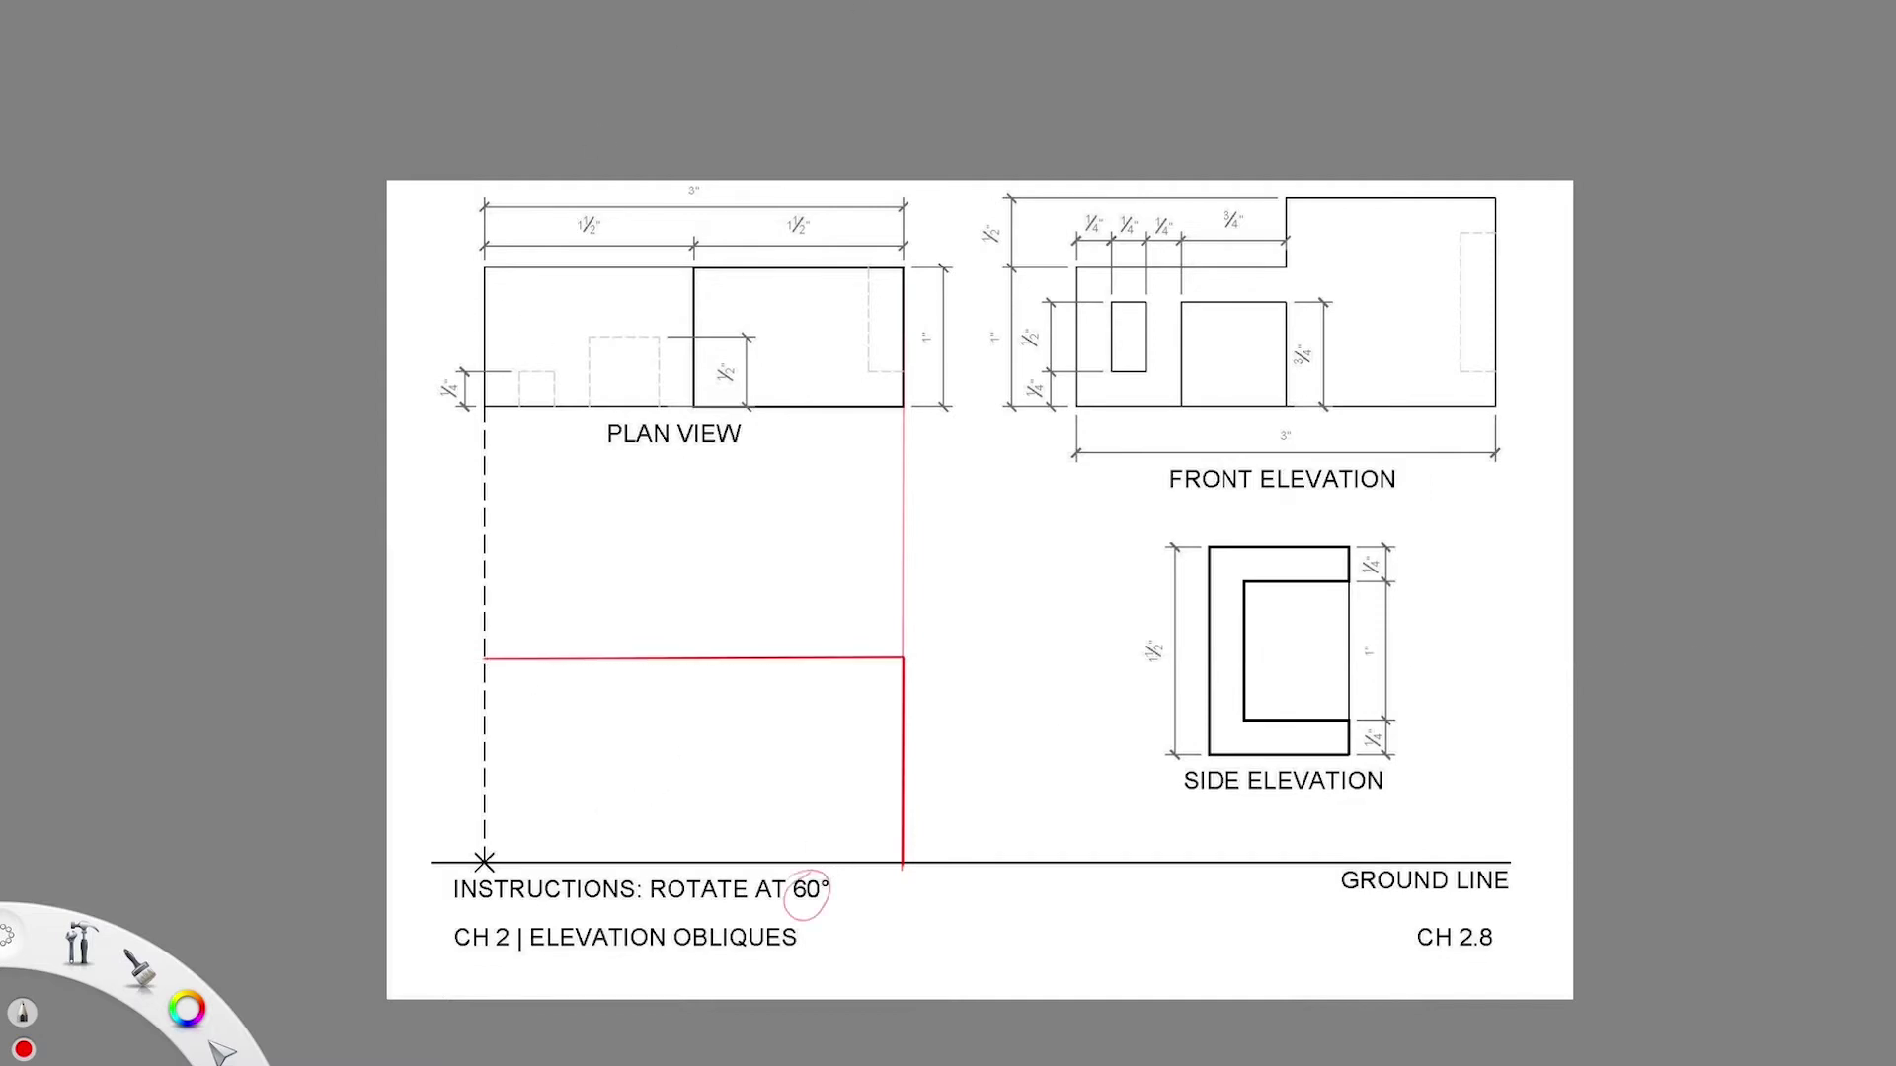
# - Draw receding guidelines at 60° from the front face's lower right, upper right and upper left corners
pyautogui.click(939, 13)
pyautogui.moveTo(521, 711)
pyautogui.mouseDown()
pyautogui.moveTo(553, 790)
pyautogui.moveTo(826, 958)
pyautogui.mouseUp()
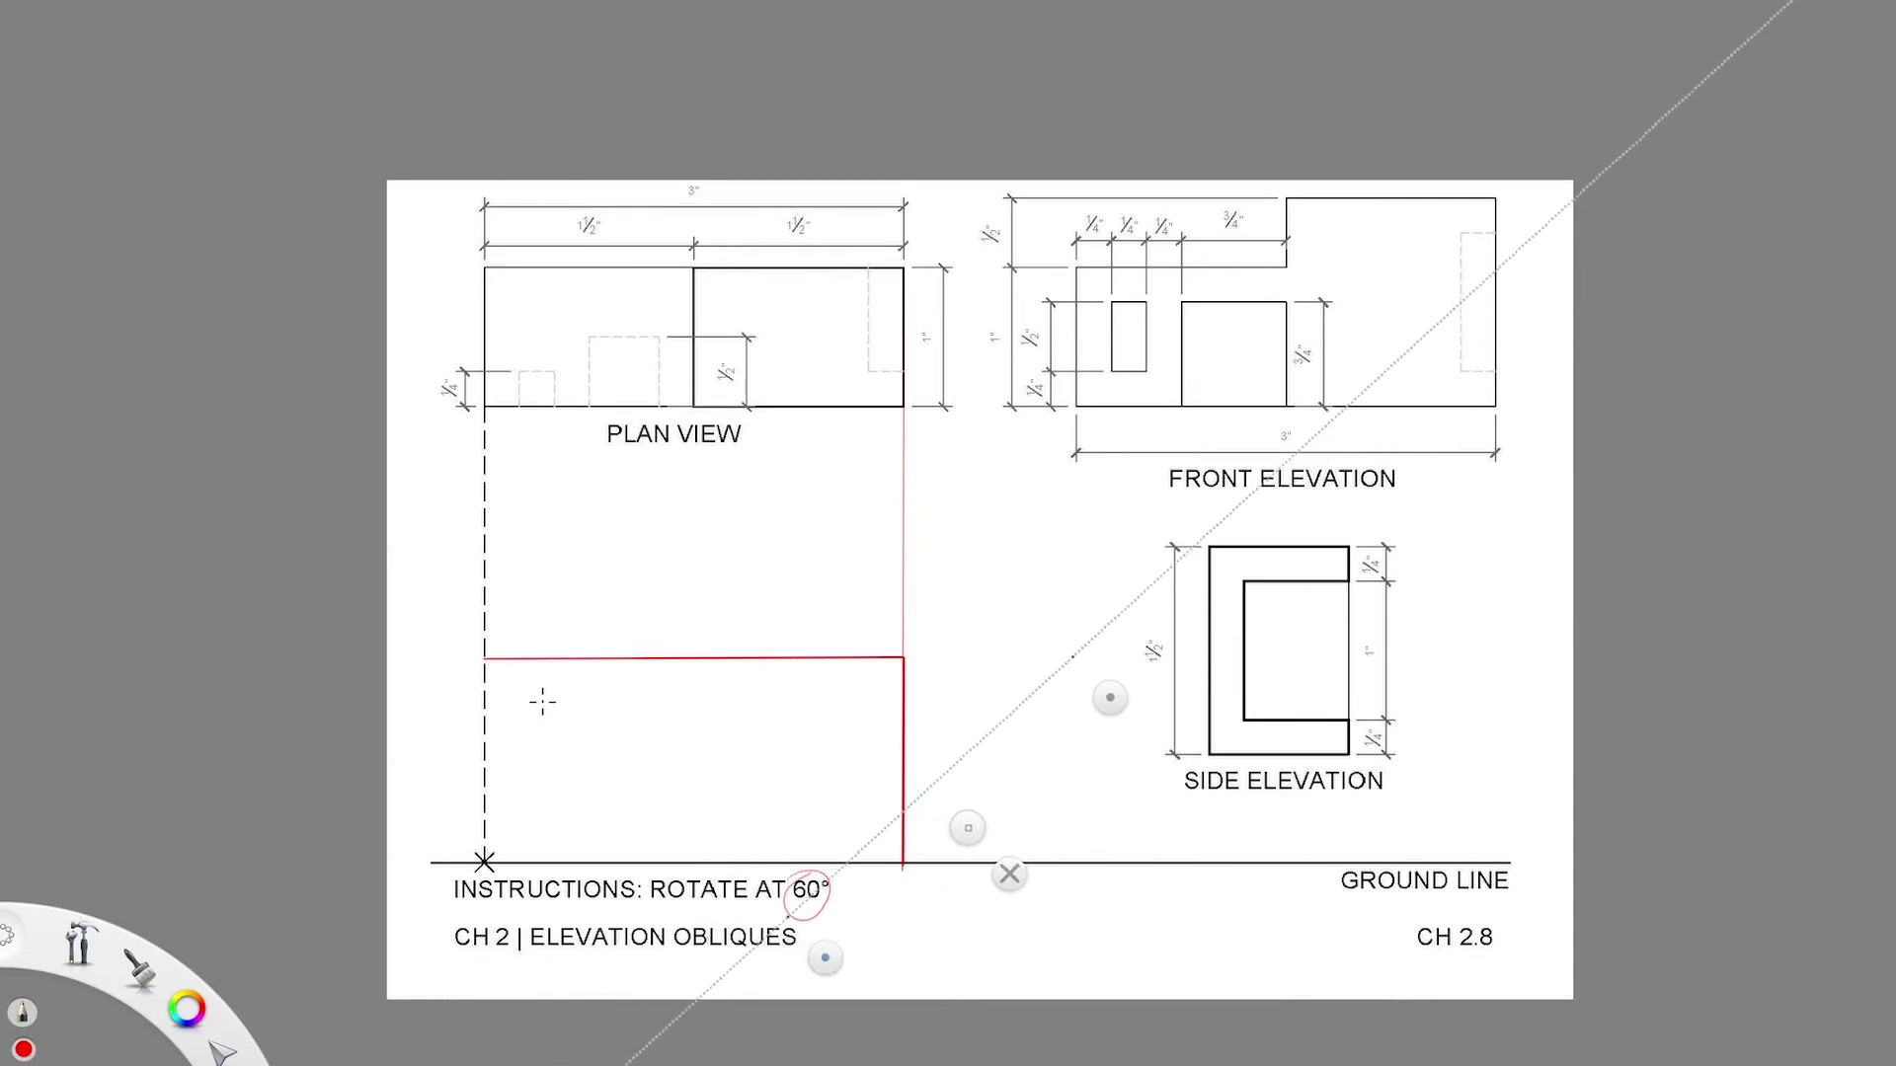
pyautogui.moveTo(967, 827); pyautogui.dragTo(1051, 821)
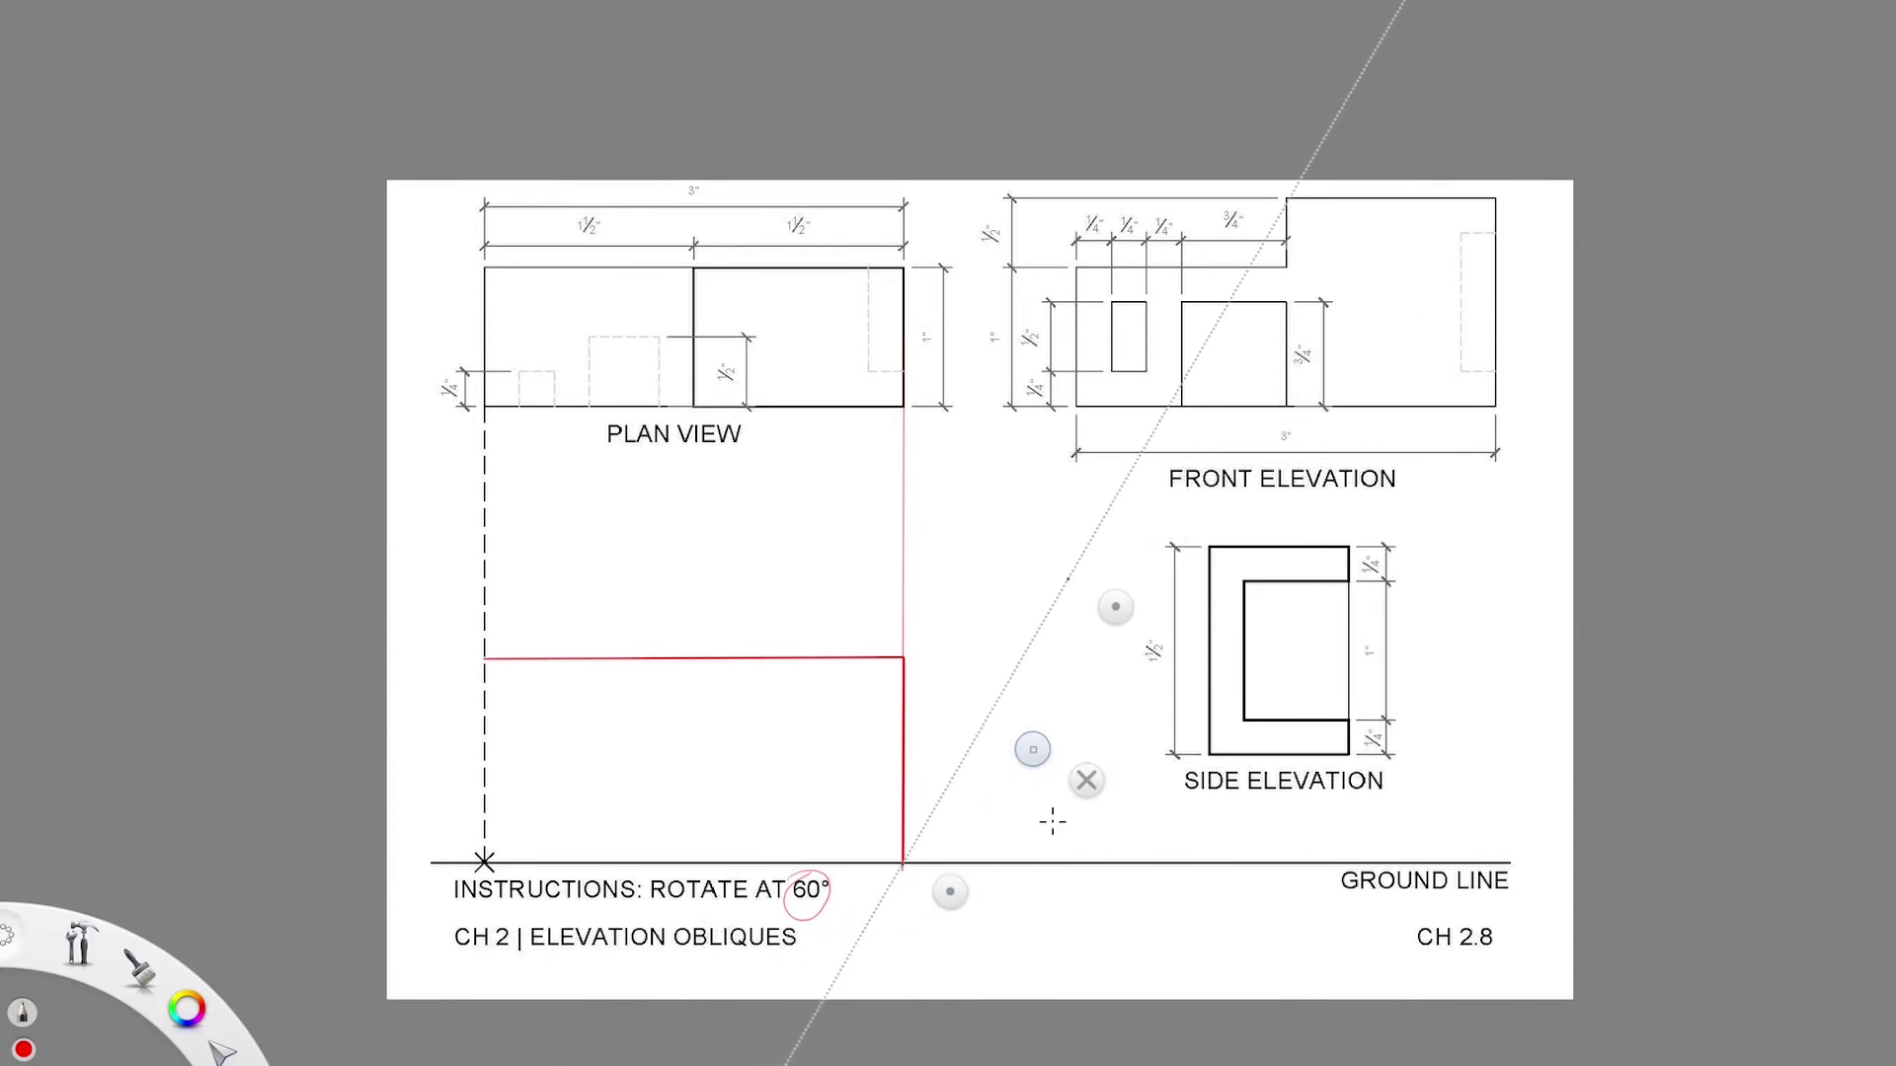
pyautogui.moveTo(1053, 822); pyautogui.dragTo(1259, 538)
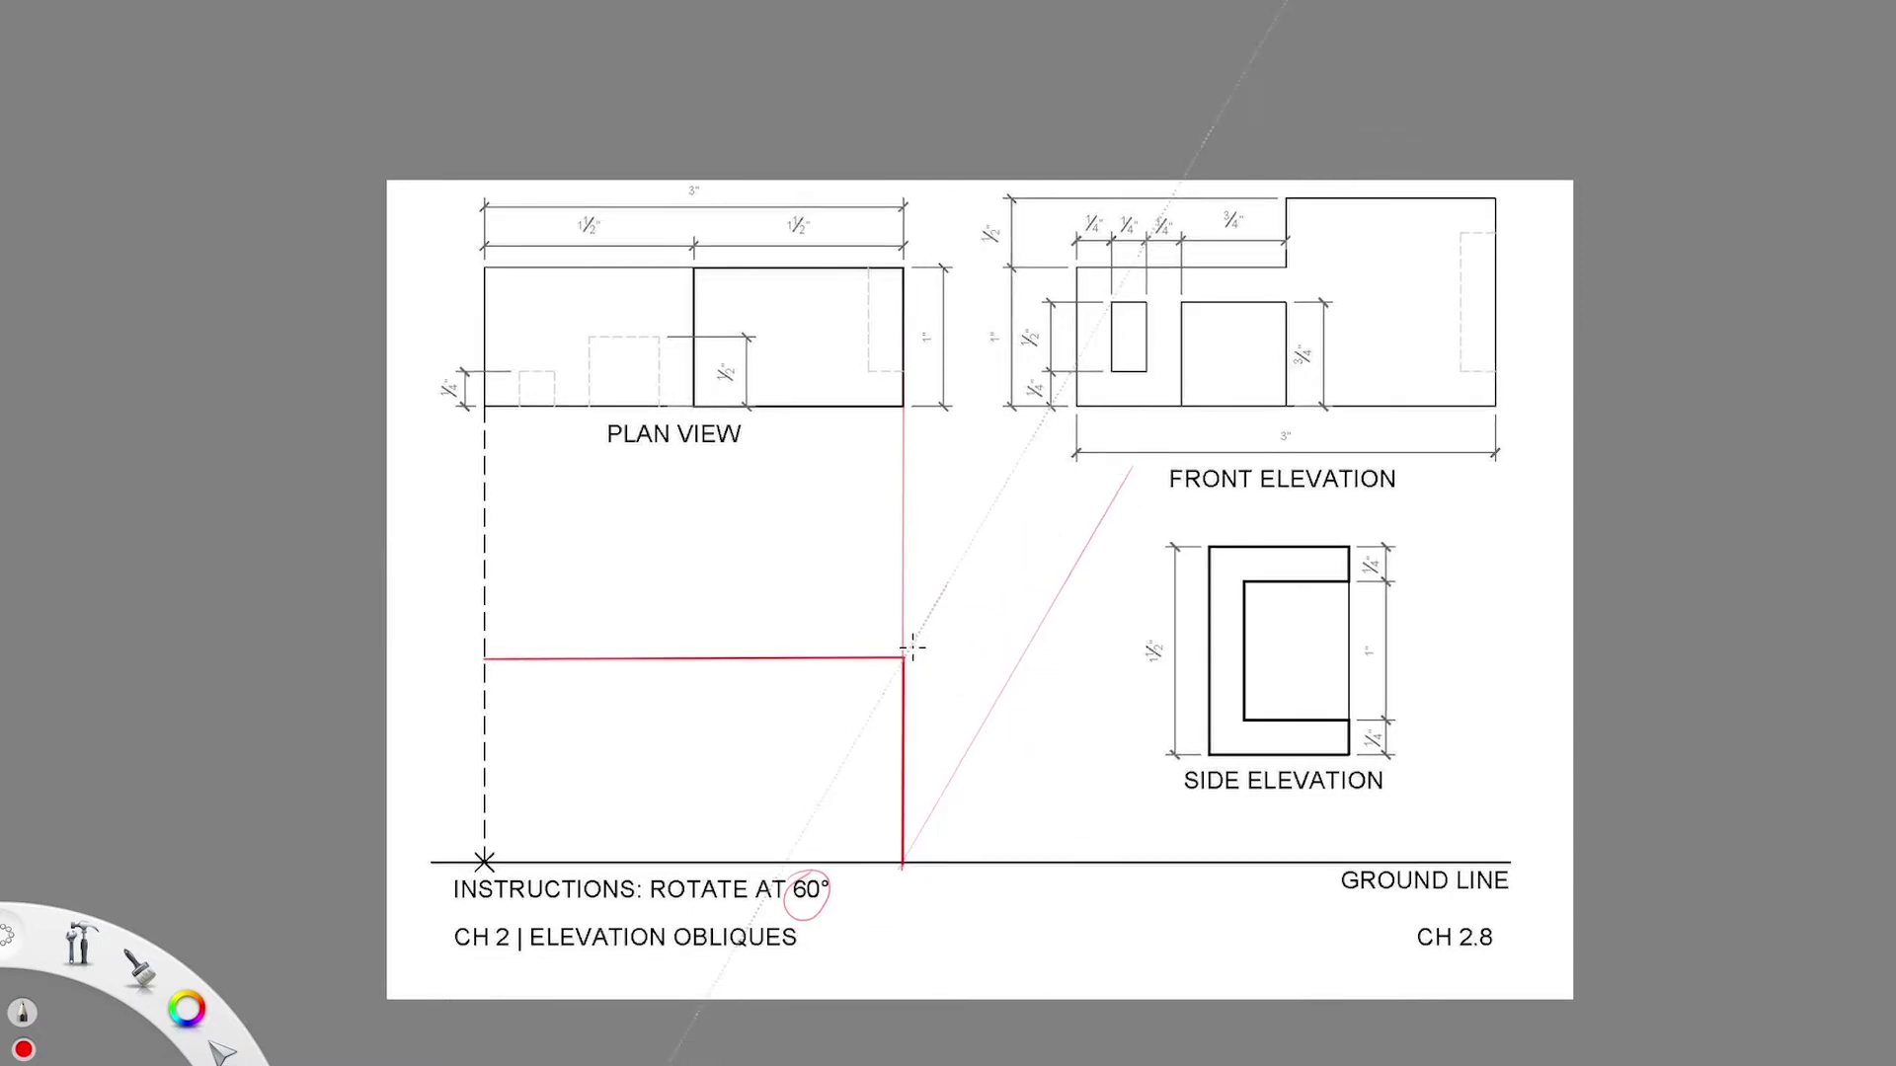
pyautogui.moveTo(1046, 734); pyautogui.dragTo(1217, 444)
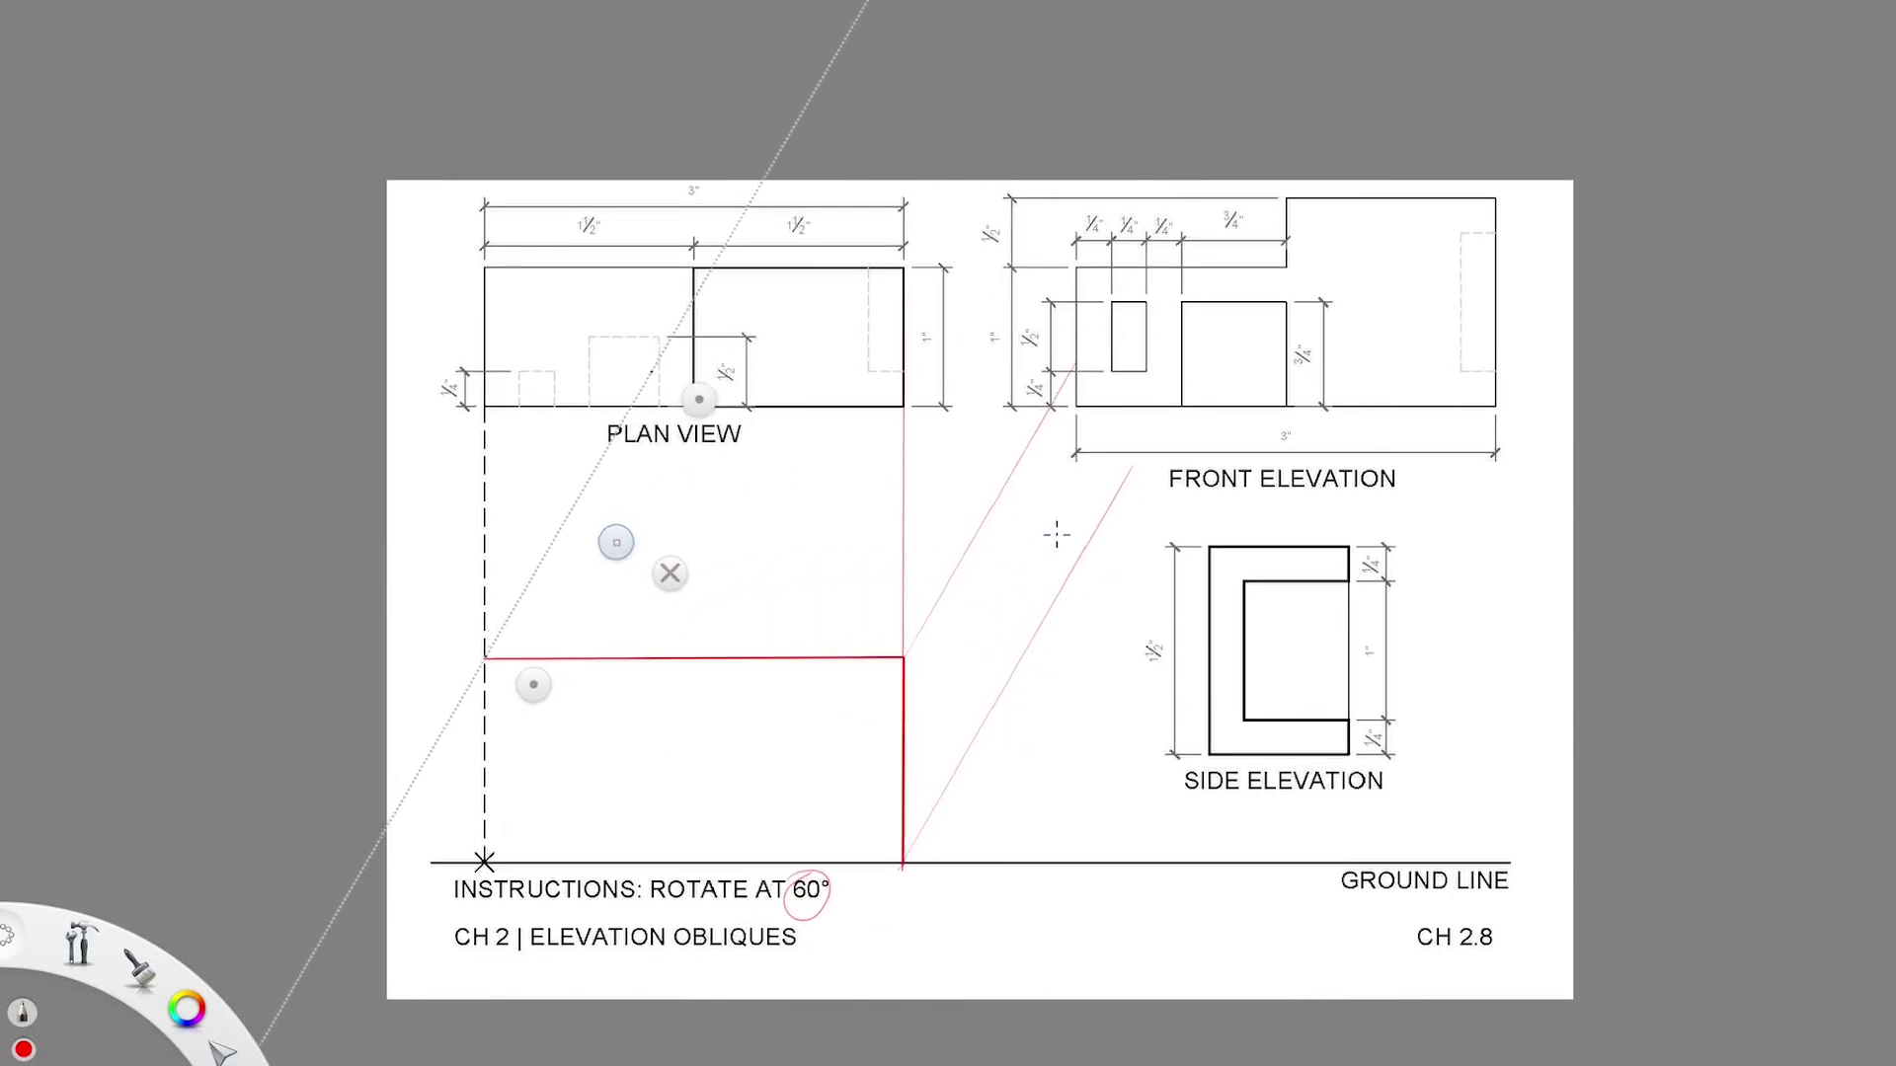
pyautogui.moveTo(532, 689)
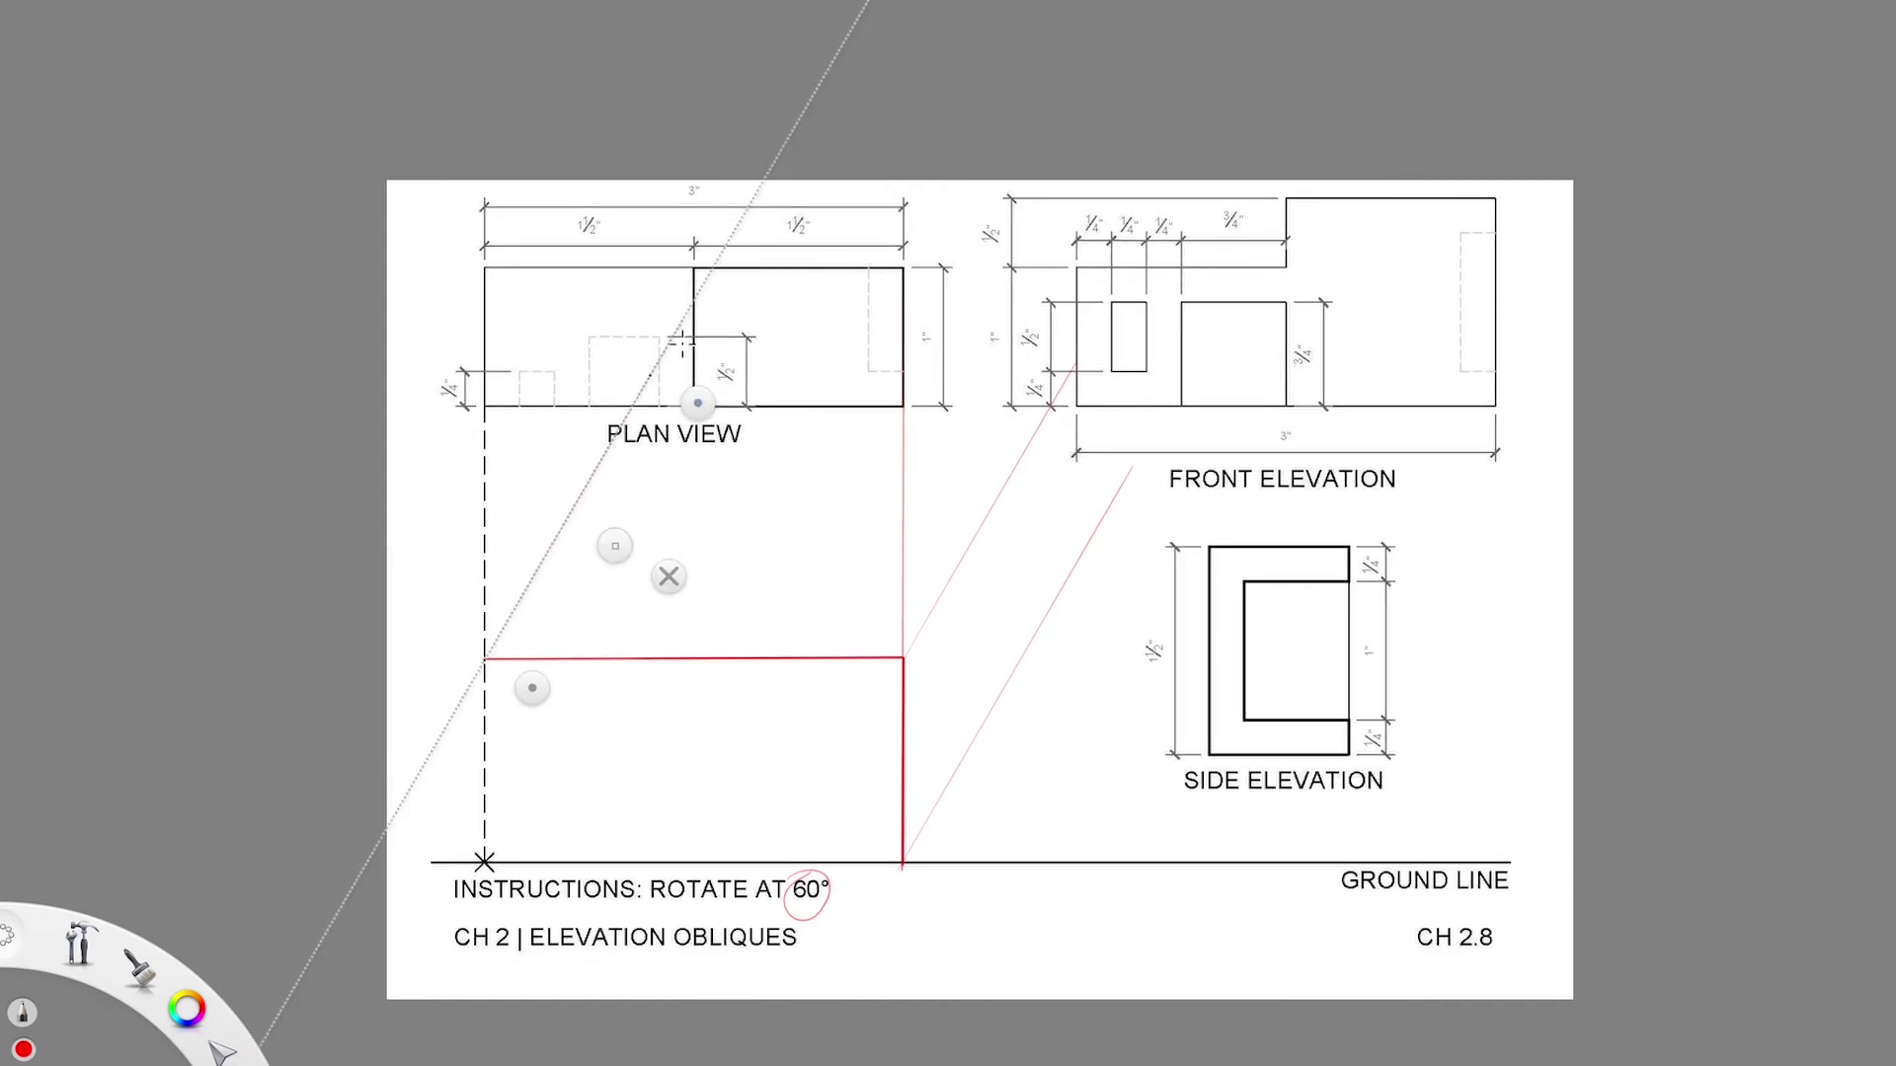
pyautogui.moveTo(483, 657); pyautogui.dragTo(682, 321)
# - Circle the plan view's 1" depth and mark that depth as a heavy line along the lower right 60° guideline
pyautogui.moveTo(697, 403)
pyautogui.mouseDown()
pyautogui.moveTo(766, 550)
pyautogui.moveTo(736, 732)
pyautogui.moveTo(754, 712)
pyautogui.mouseUp()
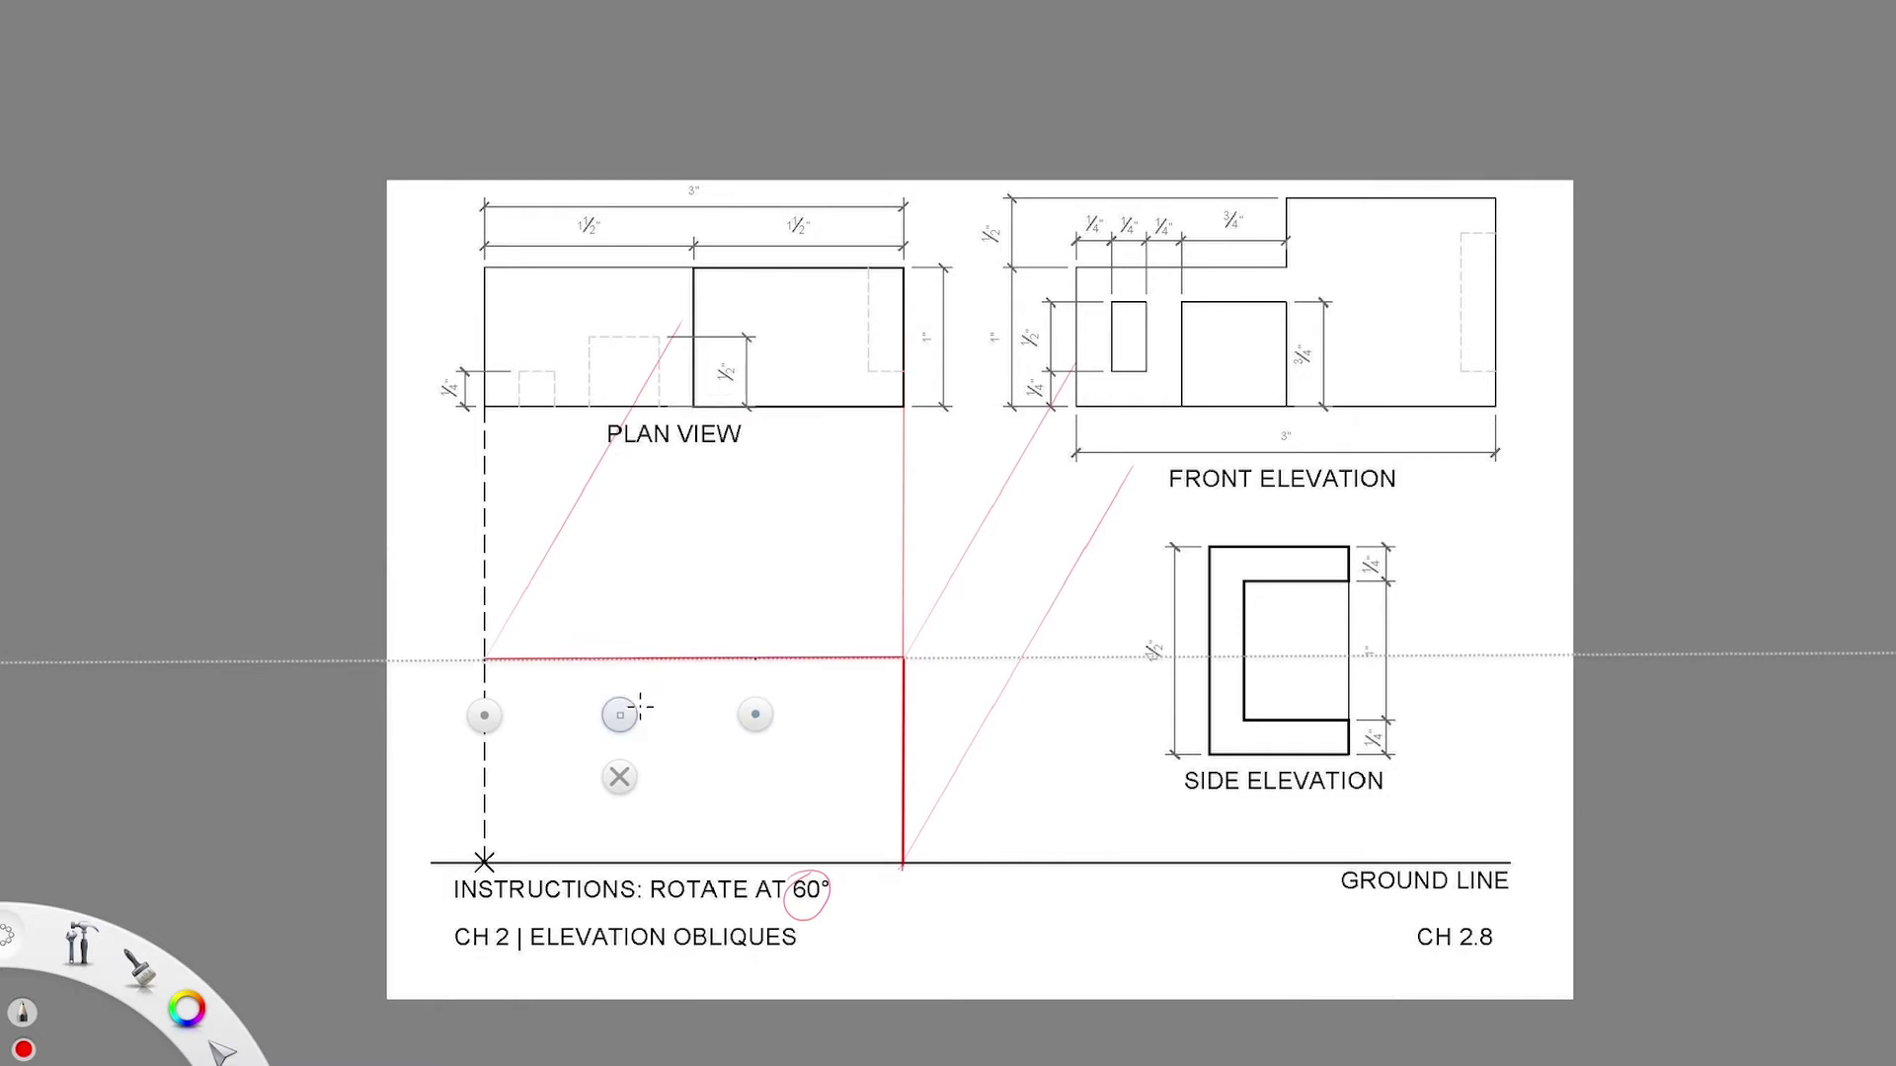
pyautogui.moveTo(620, 714); pyautogui.dragTo(640, 707)
pyautogui.moveTo(966, 878); pyautogui.dragTo(976, 873)
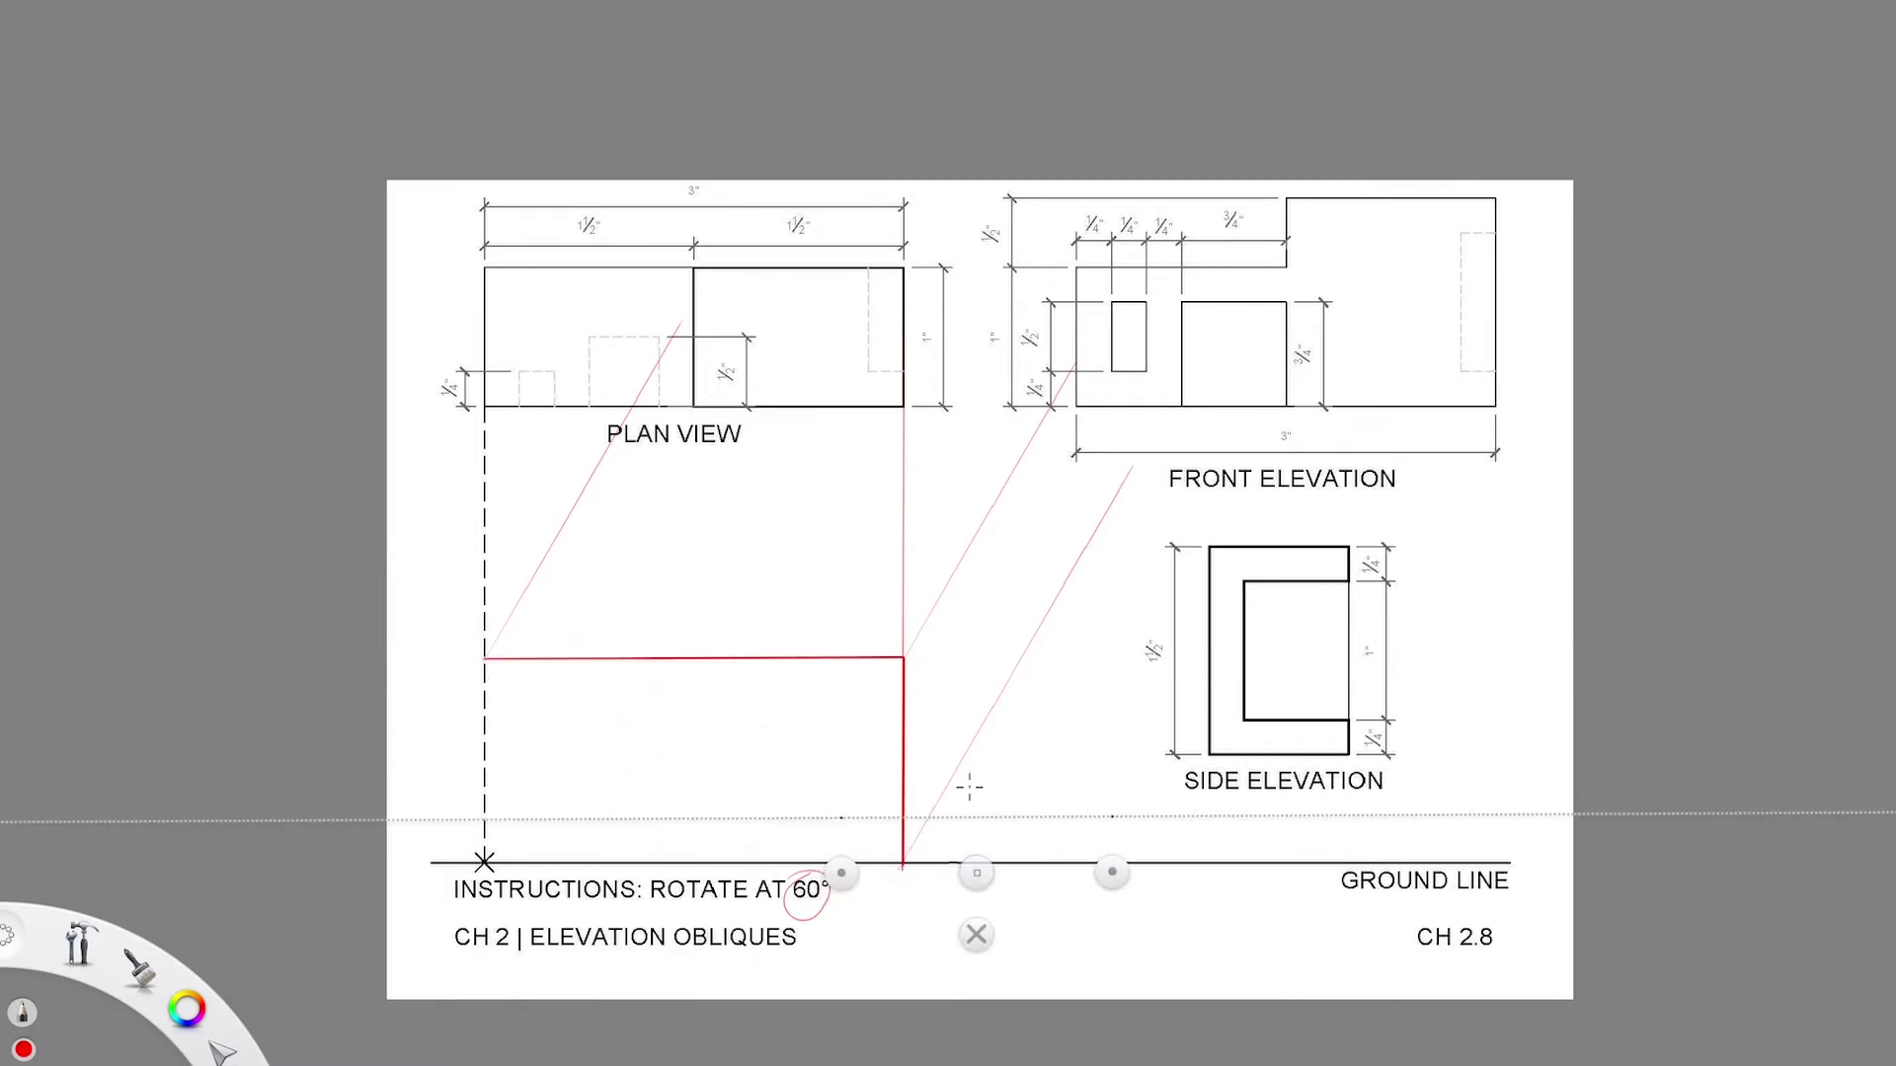
pyautogui.click(975, 935)
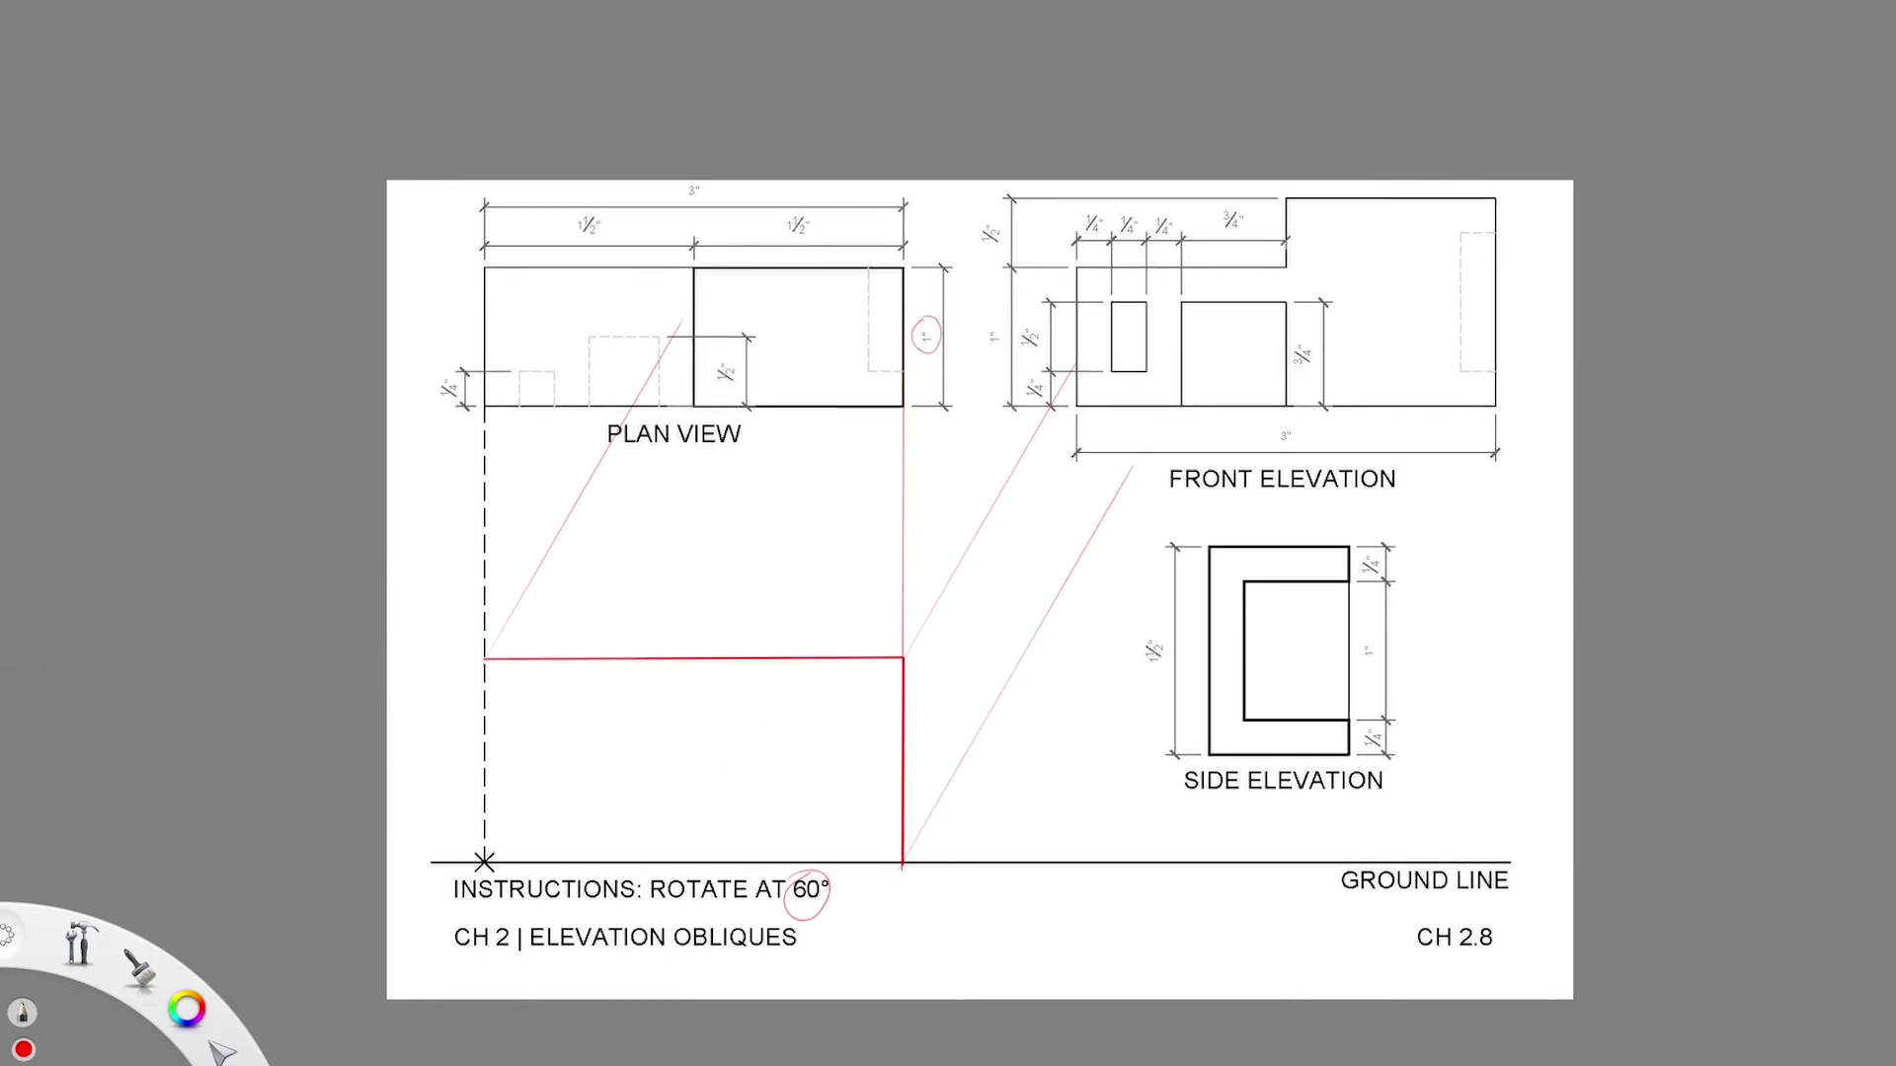
pyautogui.click(902, 3)
pyautogui.moveTo(977, 873); pyautogui.dragTo(979, 812)
pyautogui.click(978, 875)
pyautogui.click(731, 12)
pyautogui.moveTo(1182, 778); pyautogui.dragTo(896, 862)
pyautogui.moveTo(760, 824); pyautogui.dragTo(859, 808)
pyautogui.click(845, 12)
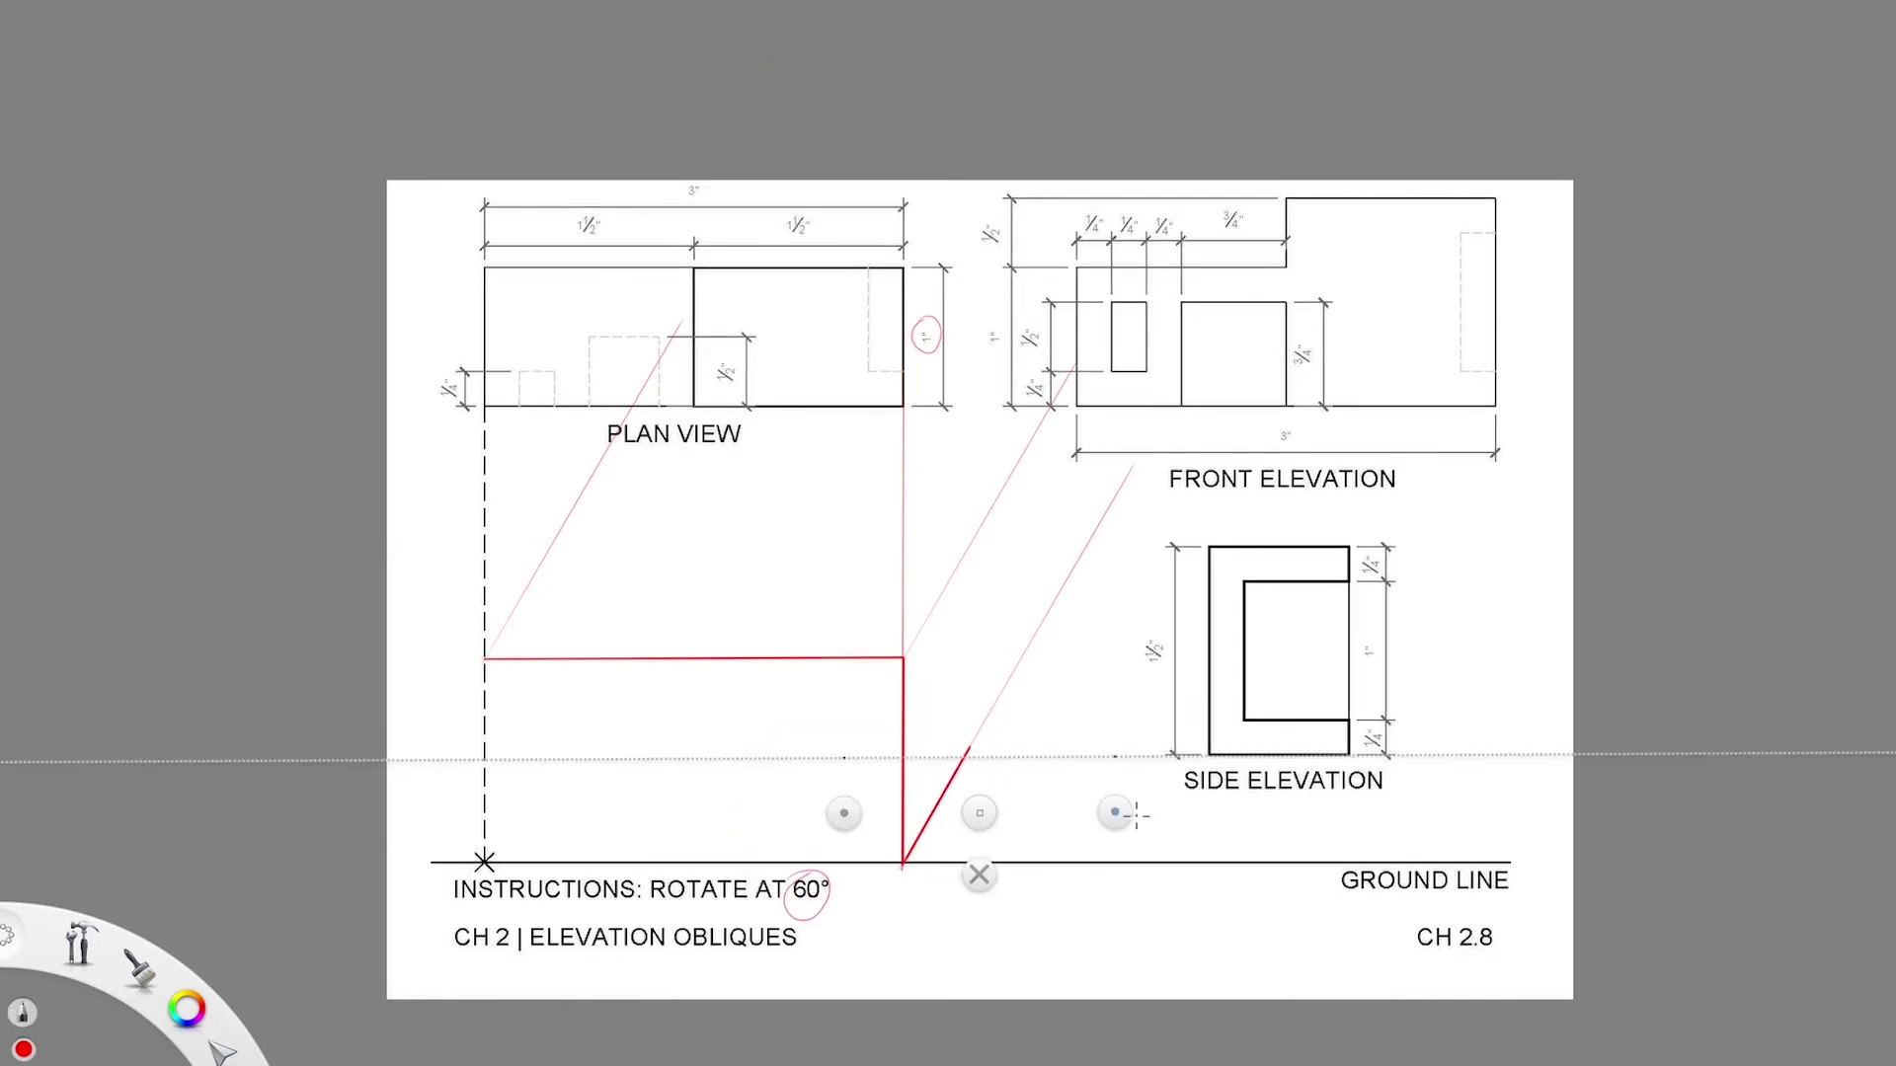
# - Draw the rear right vertical edge from the end of the marked depth up to the upper 60° guideline
pyautogui.moveTo(1137, 808); pyautogui.dragTo(792, 389)
pyautogui.moveTo(899, 574); pyautogui.dragTo(1004, 516)
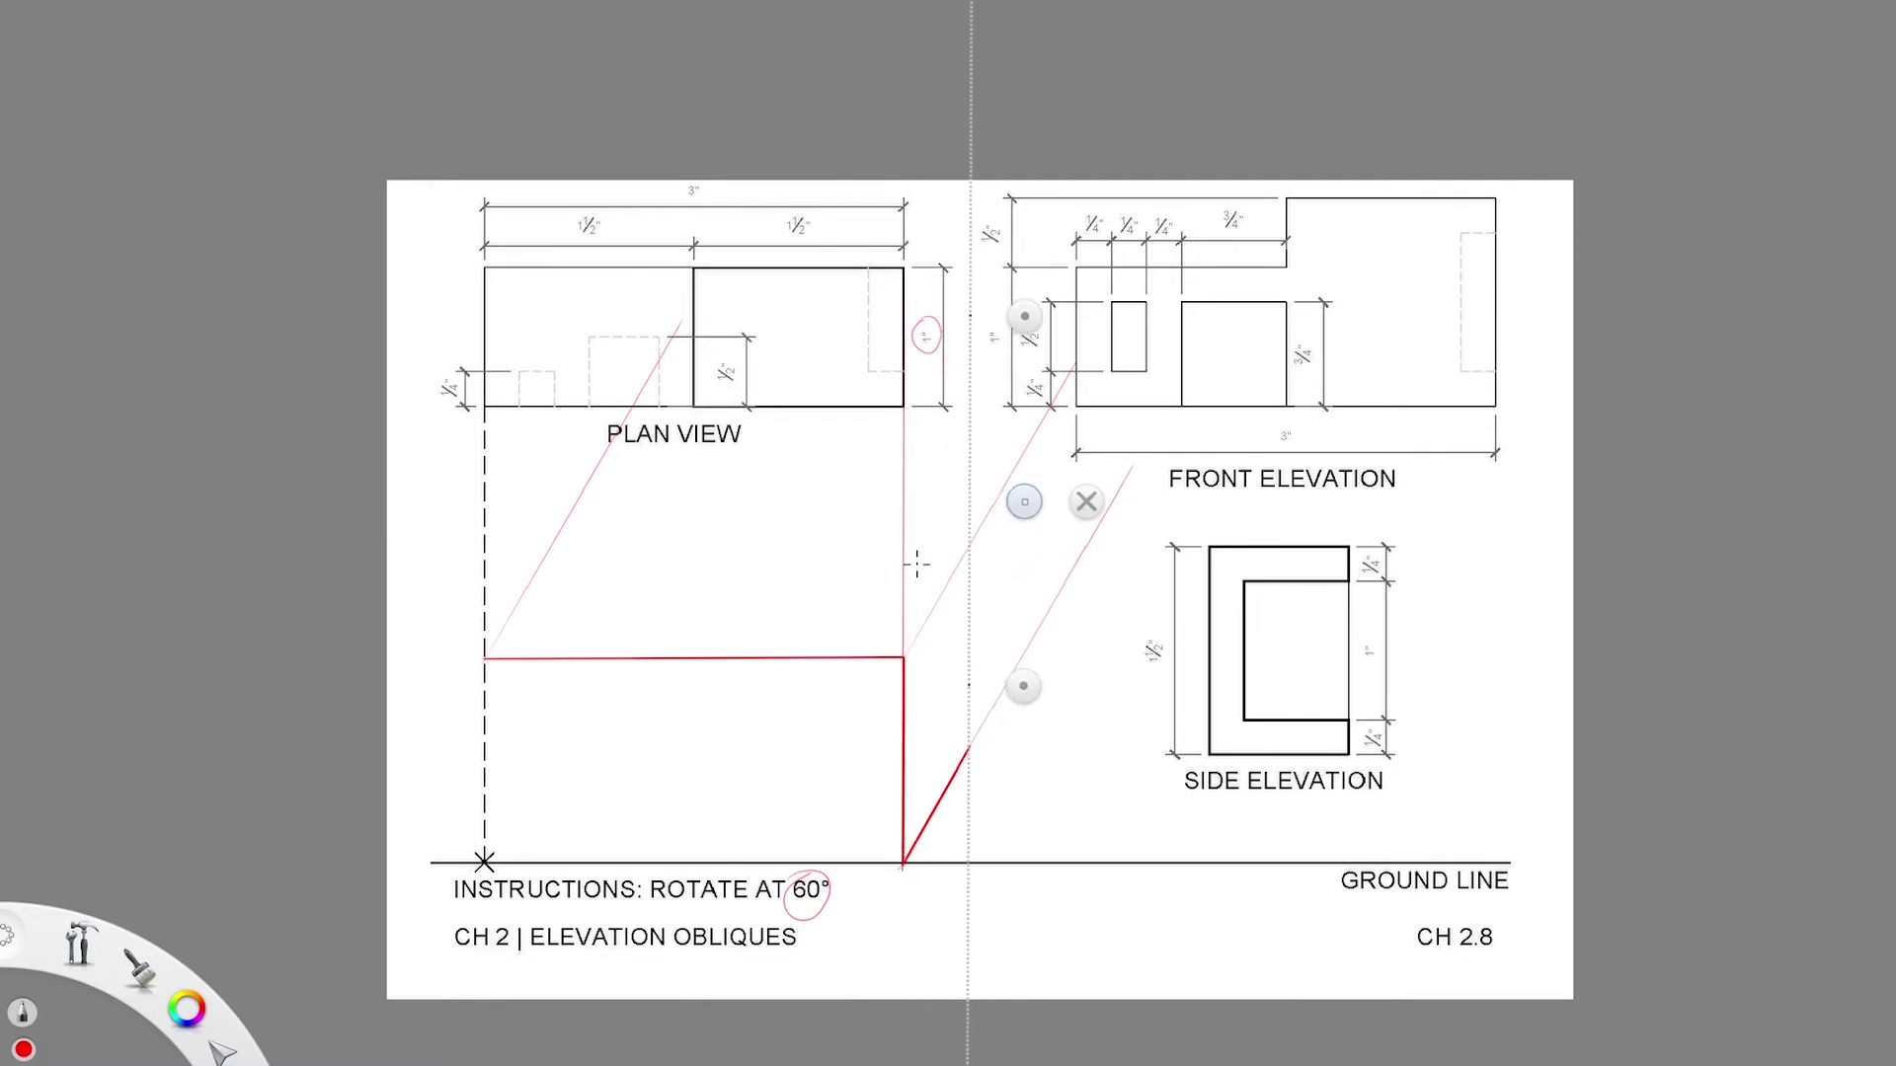
pyautogui.moveTo(991, 732); pyautogui.dragTo(992, 736)
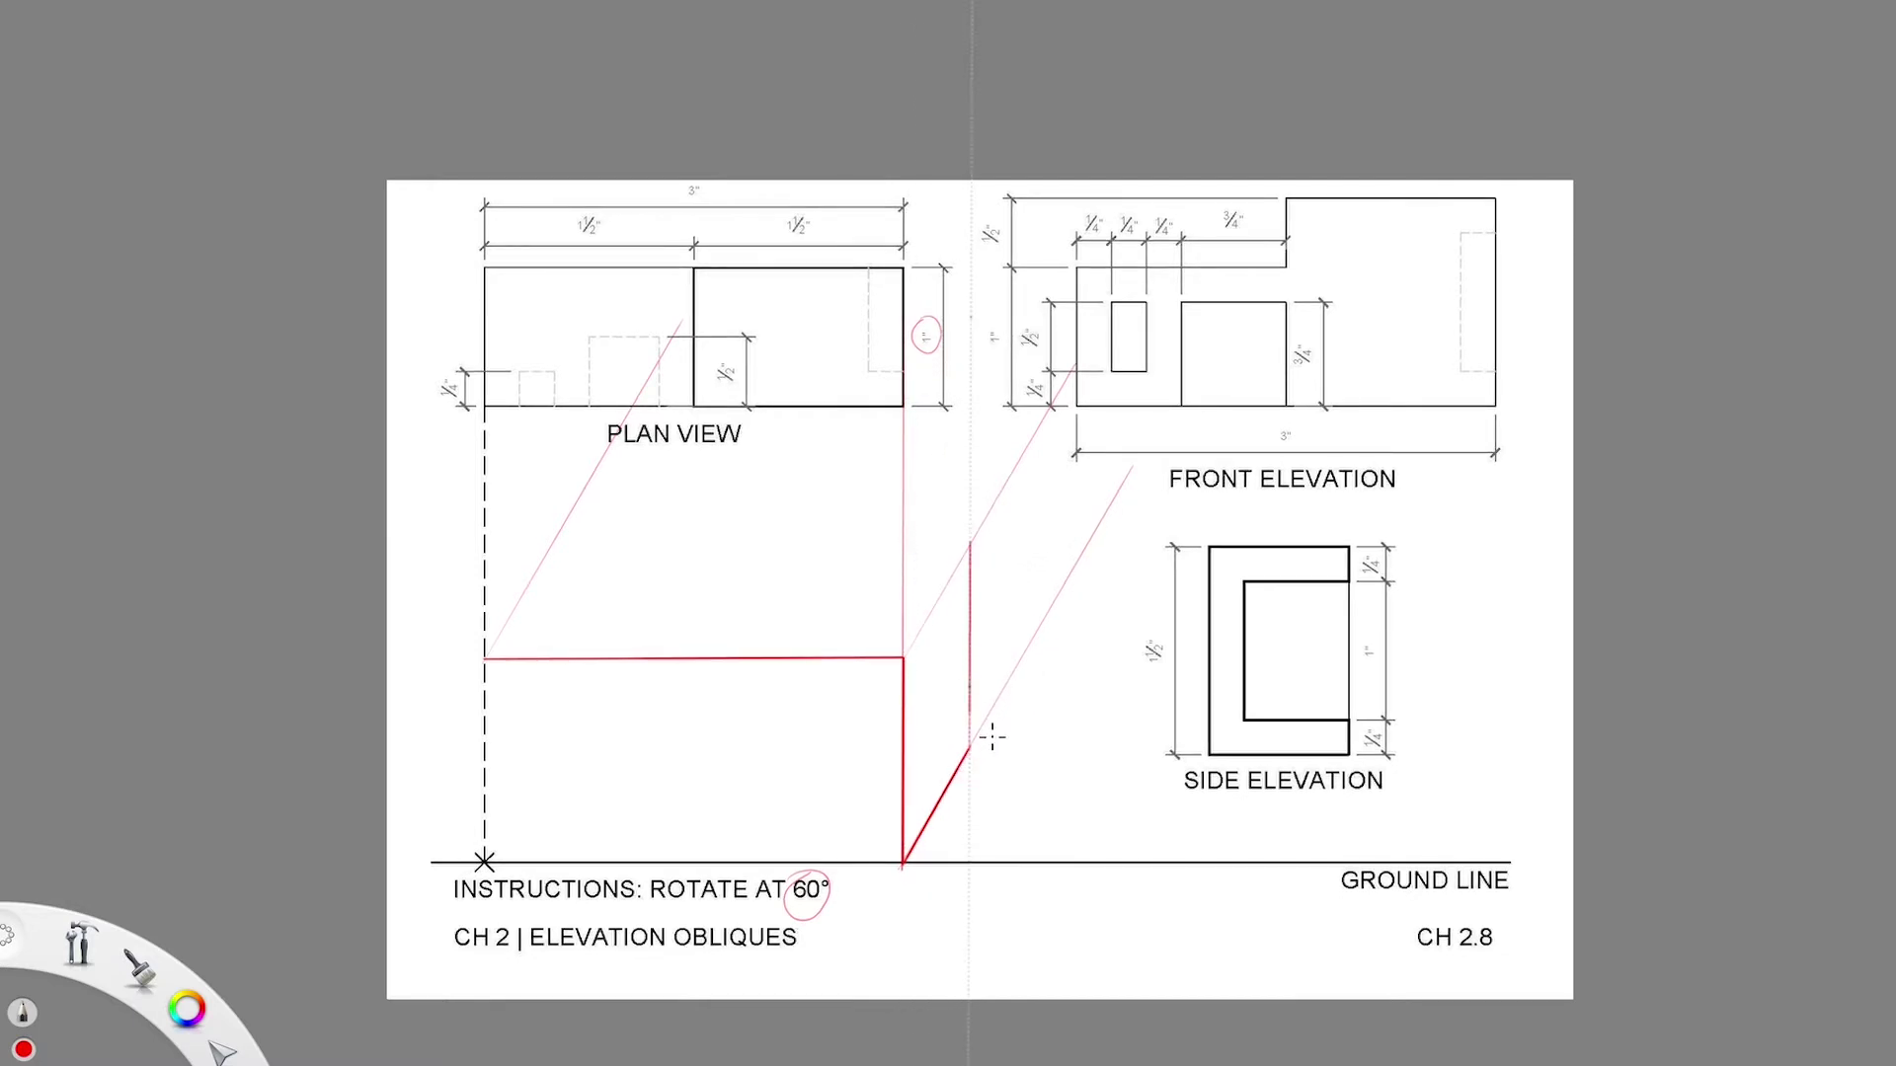
# - Draw the horizontal back roof edge across to the left 60° guideline, and circle the roof step in the front elevation
pyautogui.moveTo(1029, 316)
pyautogui.mouseDown()
pyautogui.moveTo(837, 322)
pyautogui.moveTo(551, 681)
pyautogui.moveTo(547, 744)
pyautogui.mouseUp()
pyautogui.moveTo(758, 742); pyautogui.dragTo(728, 596)
pyautogui.moveTo(1015, 531)
pyautogui.mouseDown()
pyautogui.moveTo(553, 546)
pyautogui.moveTo(972, 545)
pyautogui.mouseUp()
pyautogui.click(712, 665)
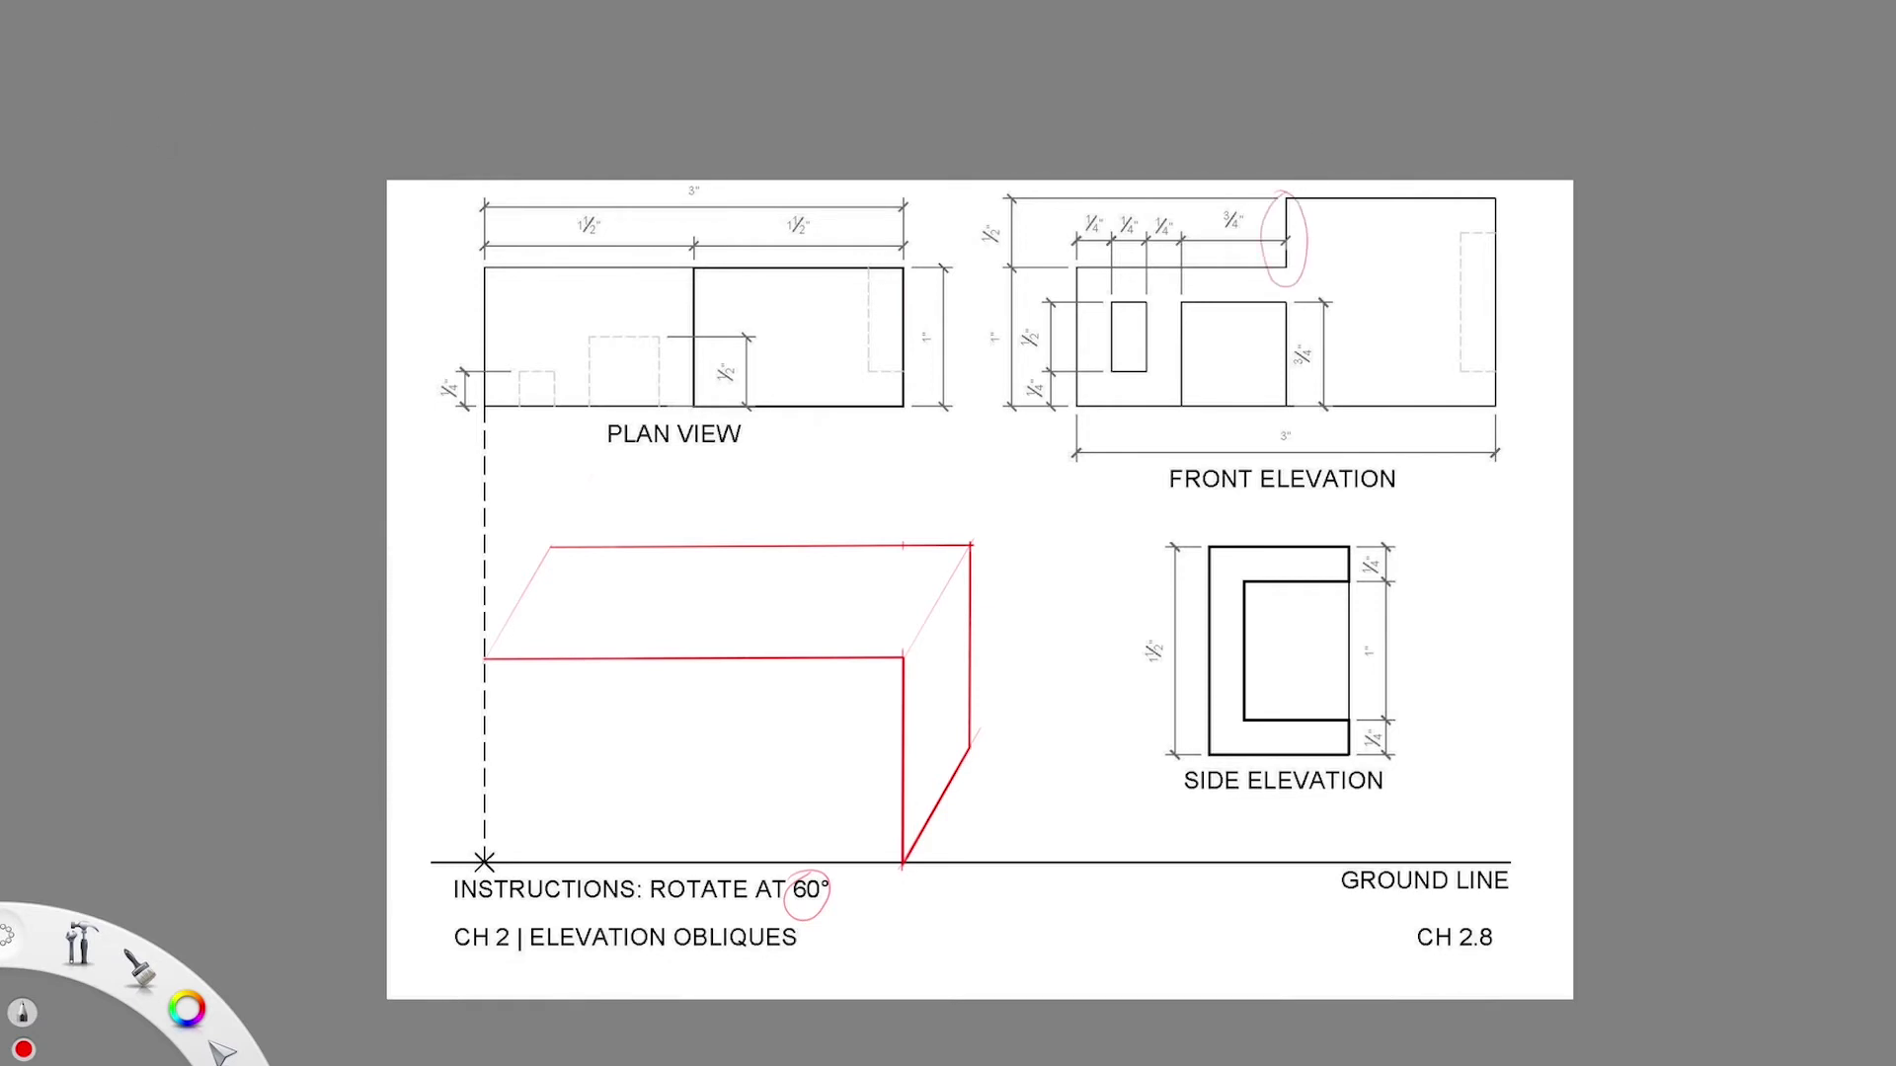
# - Draw a light vertical guideline from the plan view's middle division line down to the ground line
pyautogui.press('r')
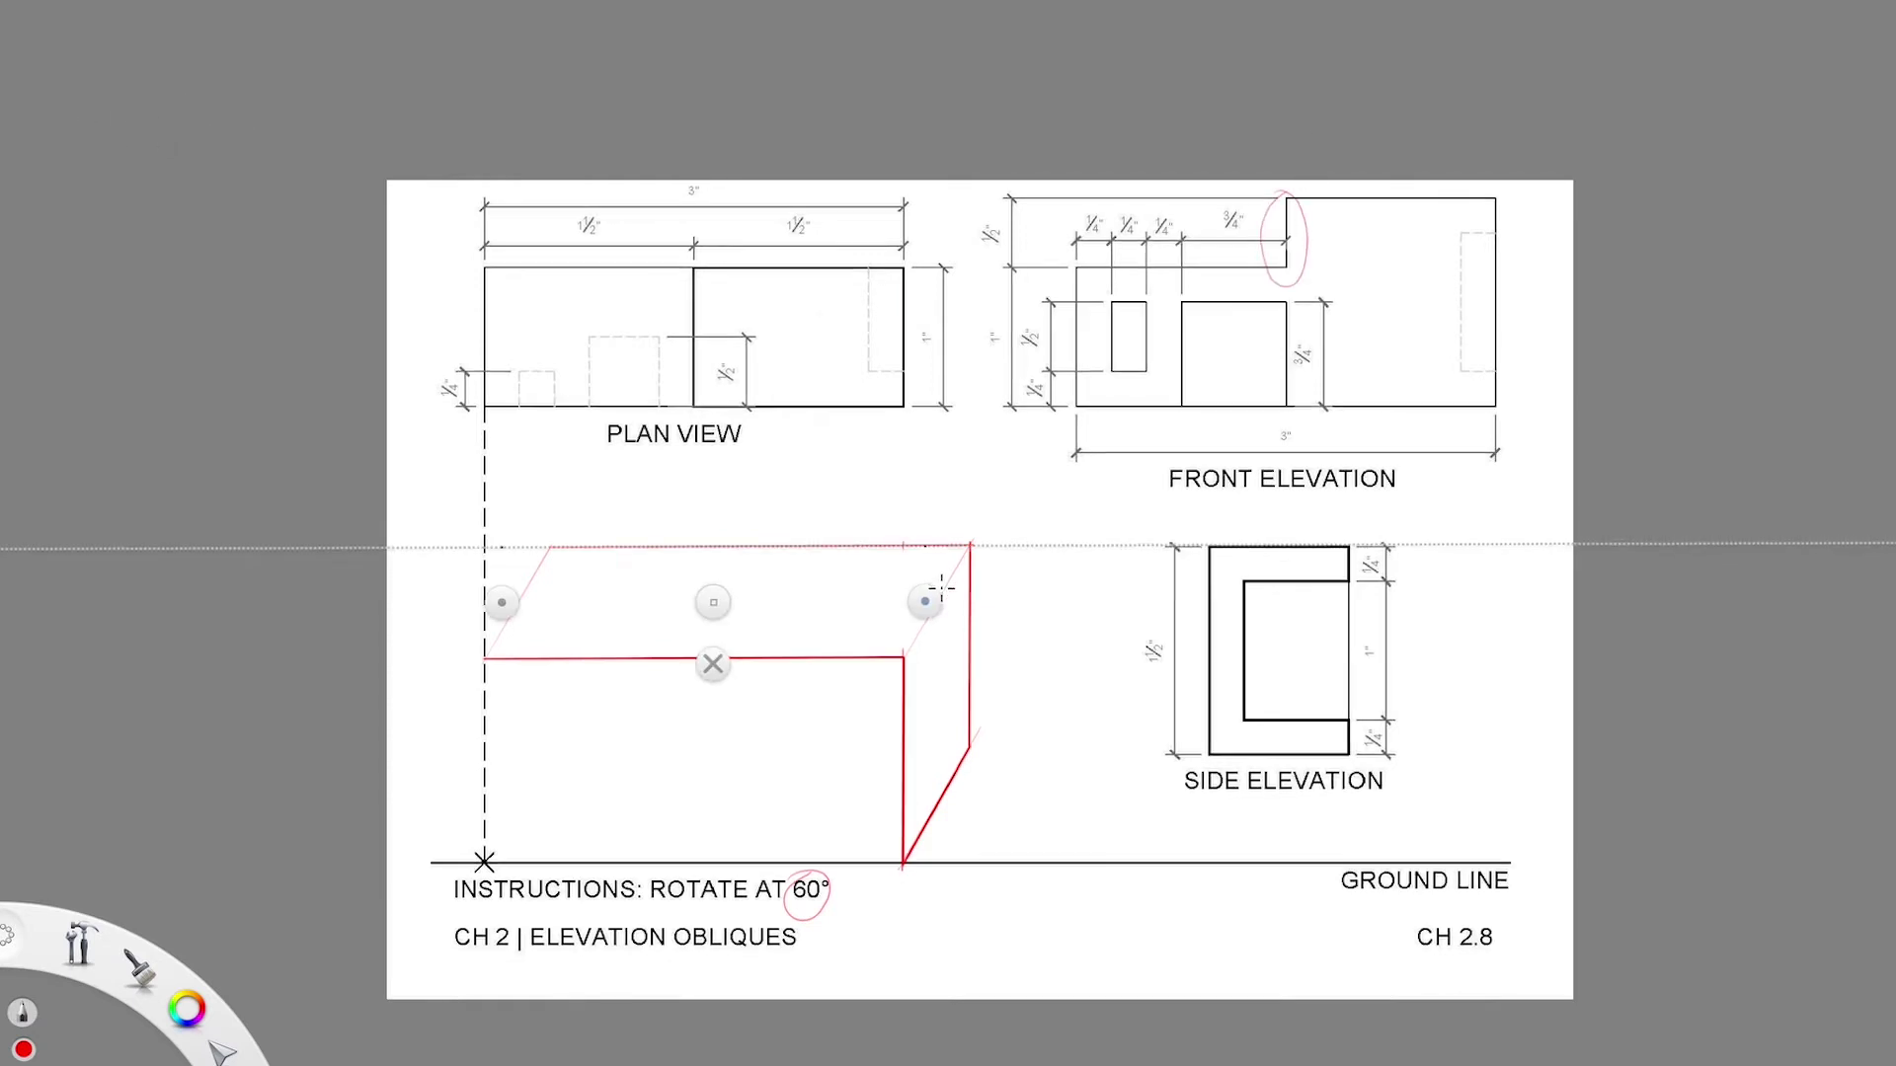
pyautogui.moveTo(929, 596); pyautogui.dragTo(757, 244)
pyautogui.moveTo(568, 565); pyautogui.dragTo(739, 620)
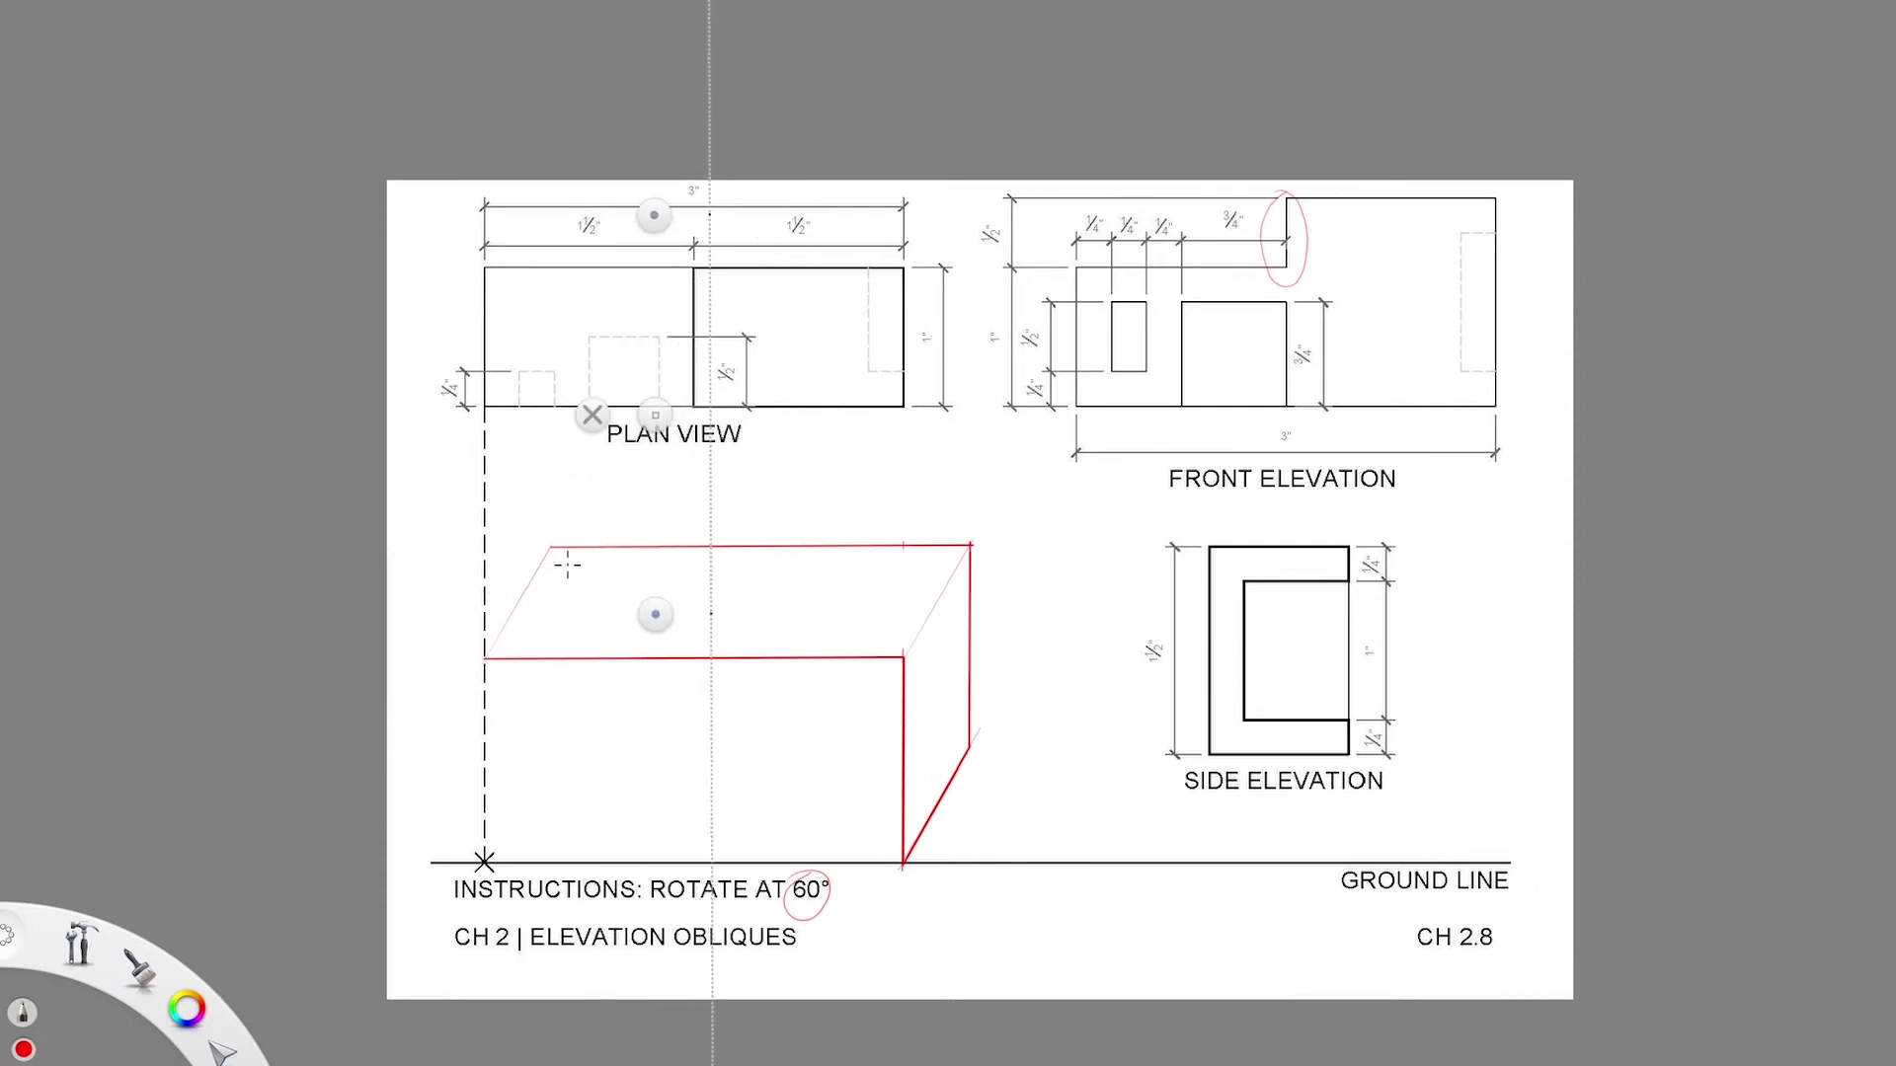
pyautogui.moveTo(768, 393)
pyautogui.mouseDown()
pyautogui.moveTo(753, 409)
pyautogui.moveTo(772, 425)
pyautogui.moveTo(1201, 385)
pyautogui.moveTo(1374, 397)
pyautogui.mouseUp()
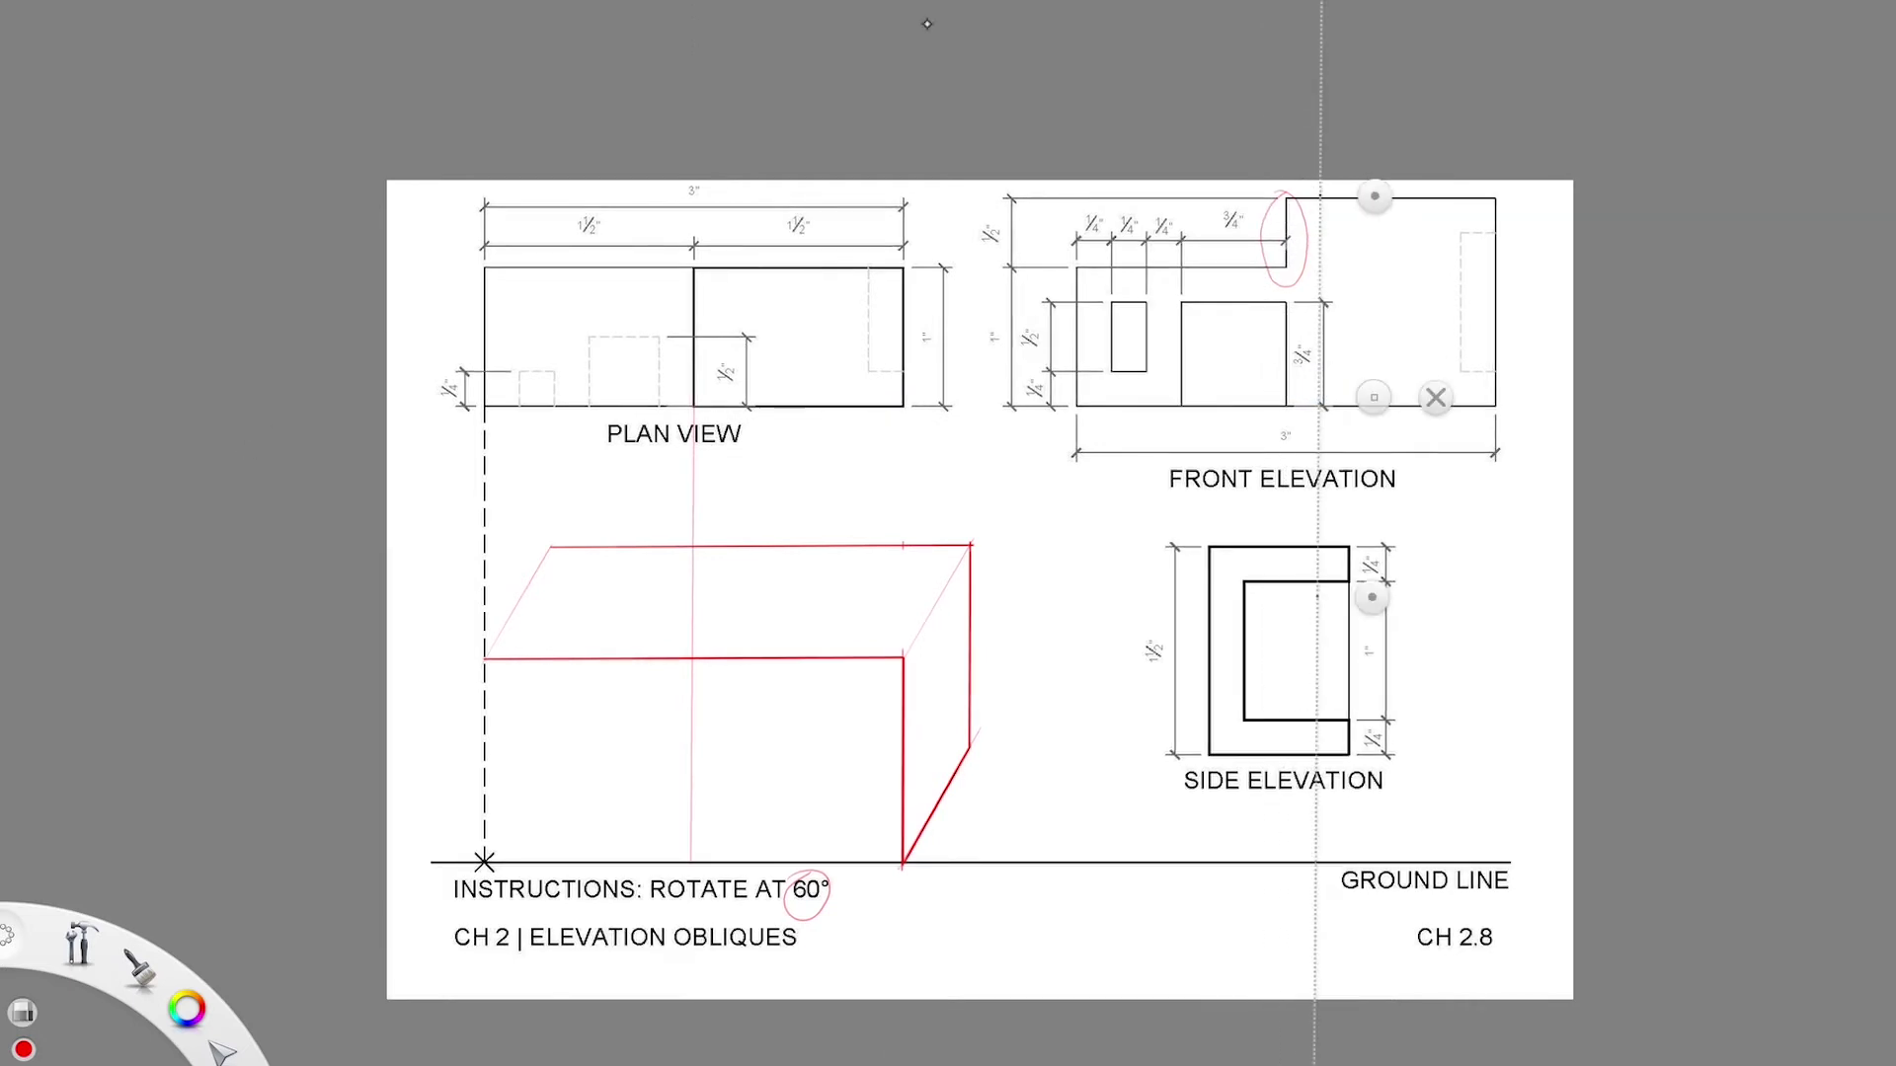
# - Erase the circle around the front elevation's roof step and trace the step's 1/2" vertical edge in red
pyautogui.click(1436, 397)
pyautogui.moveTo(1308, 274); pyautogui.dragTo(1321, 188)
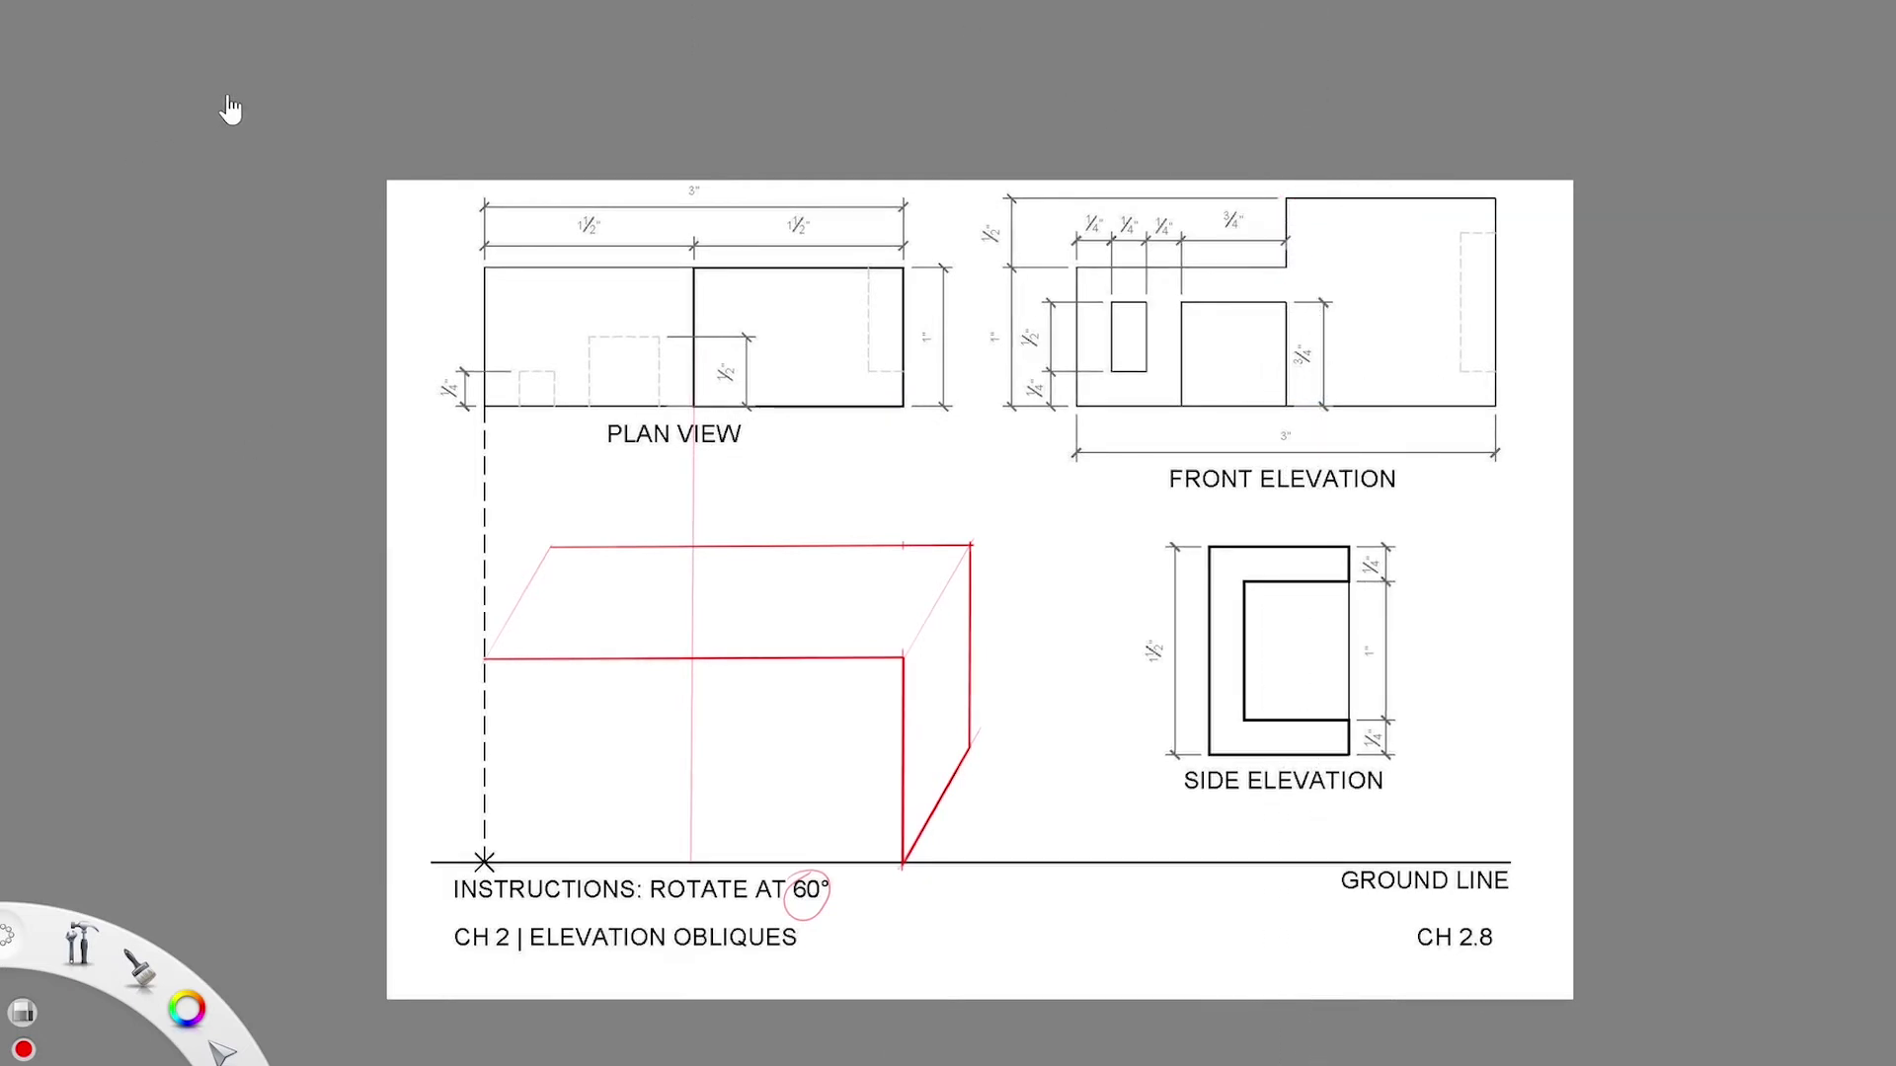
pyautogui.click(61, 305)
pyautogui.click(933, 12)
pyautogui.moveTo(1394, 392); pyautogui.dragTo(1359, 388)
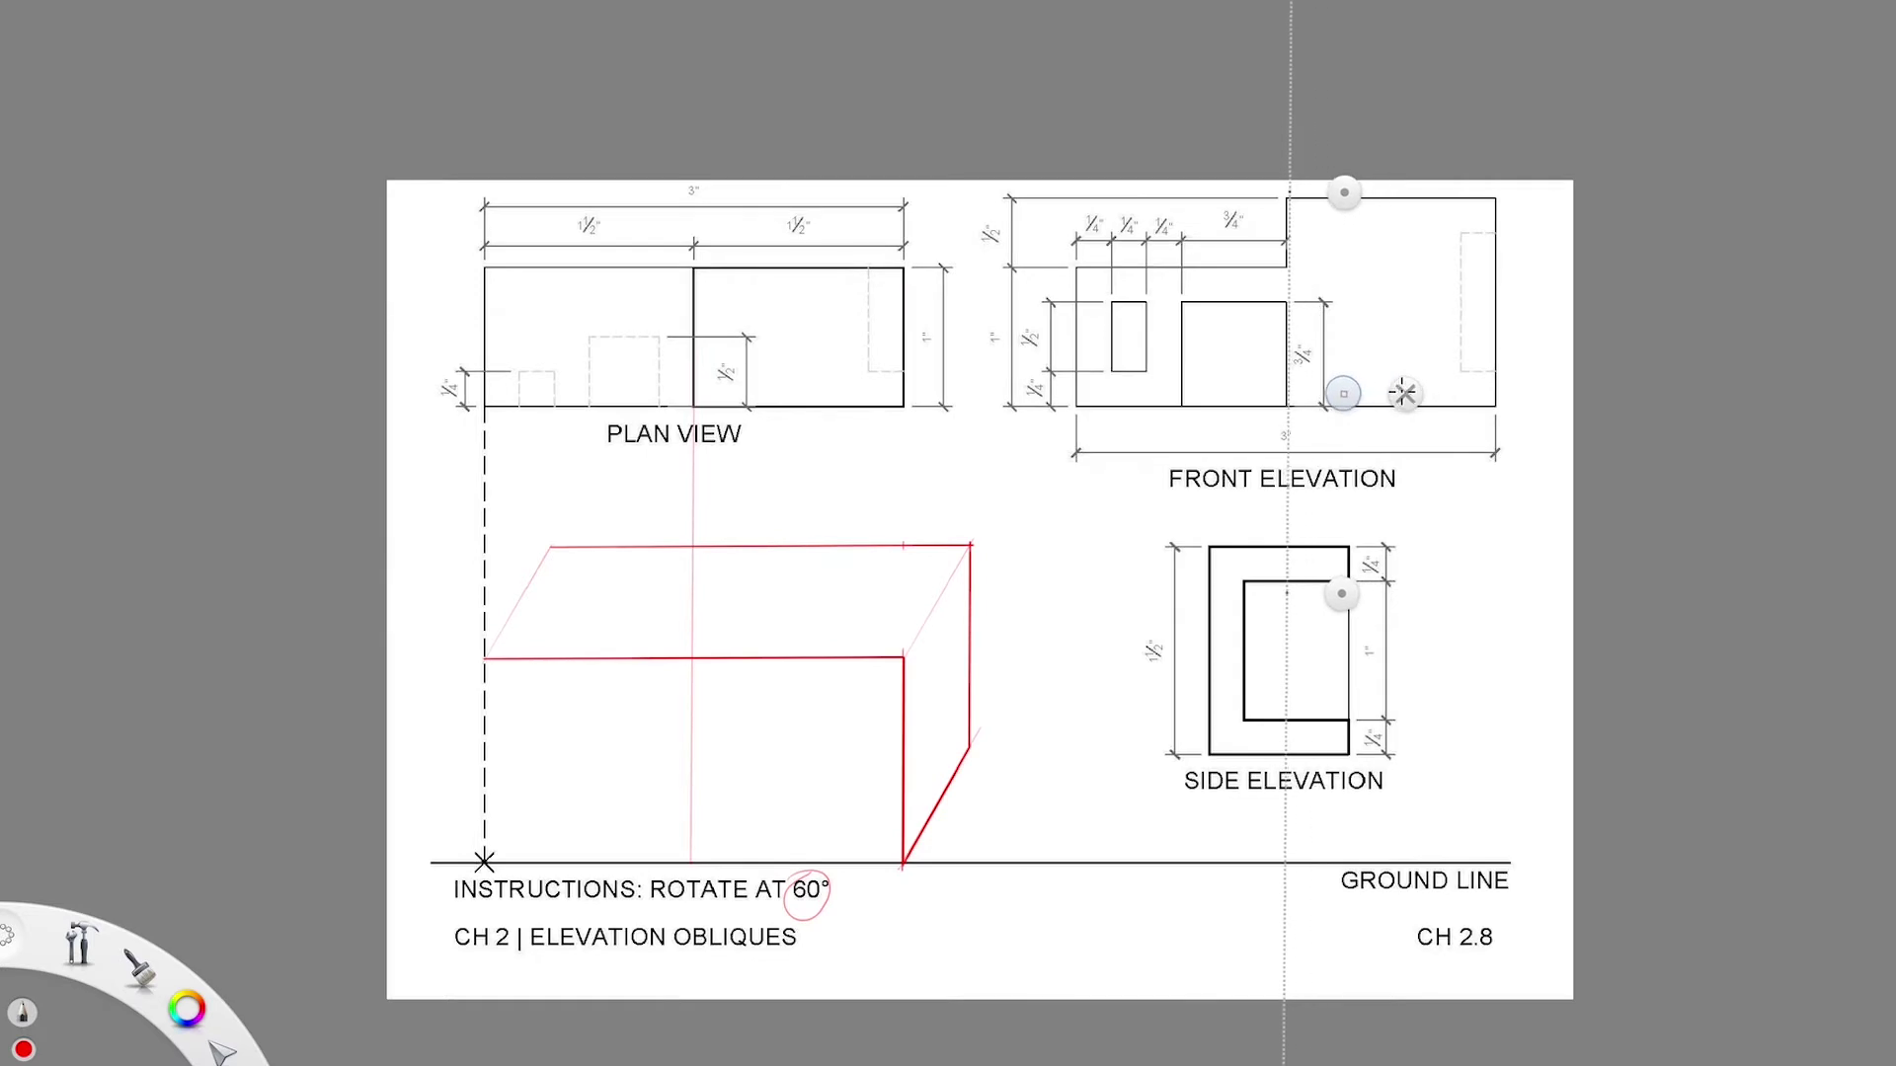
pyautogui.moveTo(1307, 202)
pyautogui.mouseDown()
pyautogui.moveTo(1308, 256)
pyautogui.moveTo(1307, 204)
pyautogui.mouseUp()
# - Move the traced 1/2" step edge onto the middle guideline, hanging from the front face's top edge
pyautogui.click(542, 18)
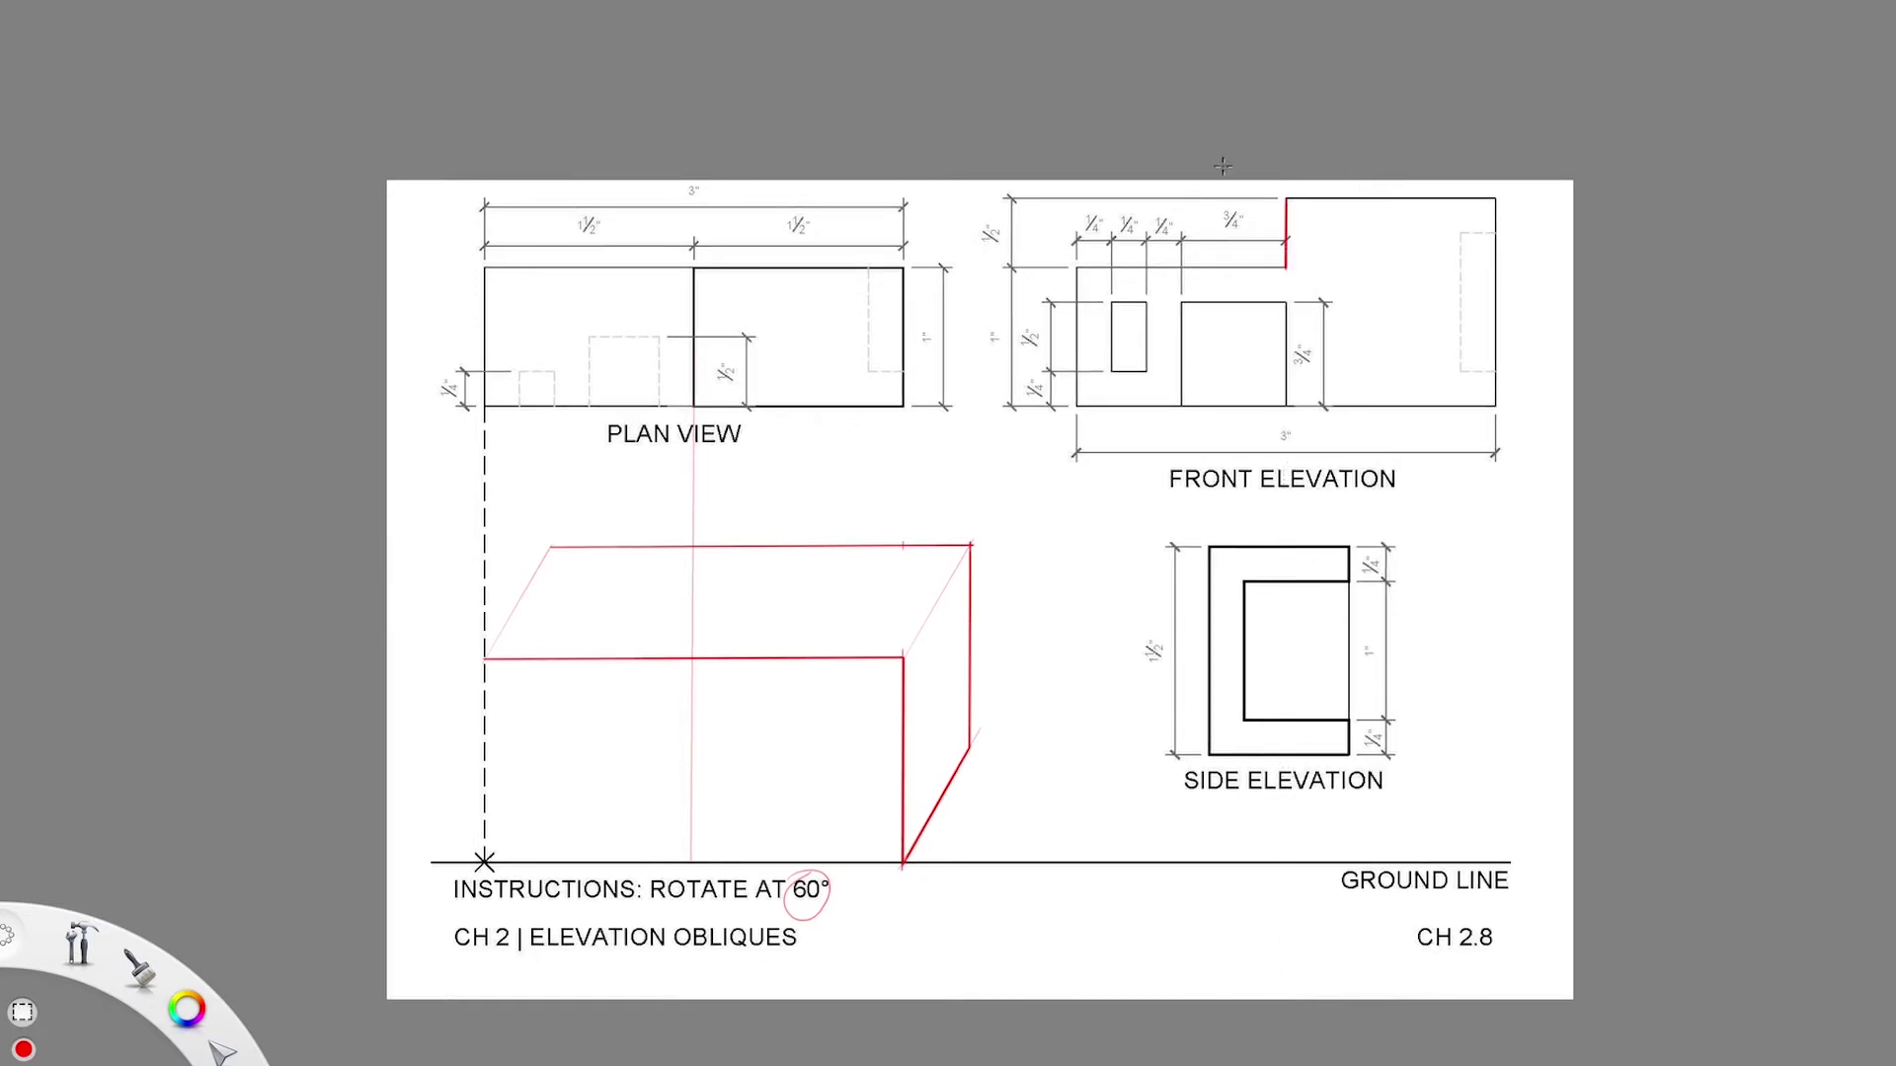
pyautogui.click(707, 13)
pyautogui.moveTo(906, 443)
pyautogui.mouseDown()
pyautogui.moveTo(372, 890)
pyautogui.moveTo(314, 901)
pyautogui.mouseUp()
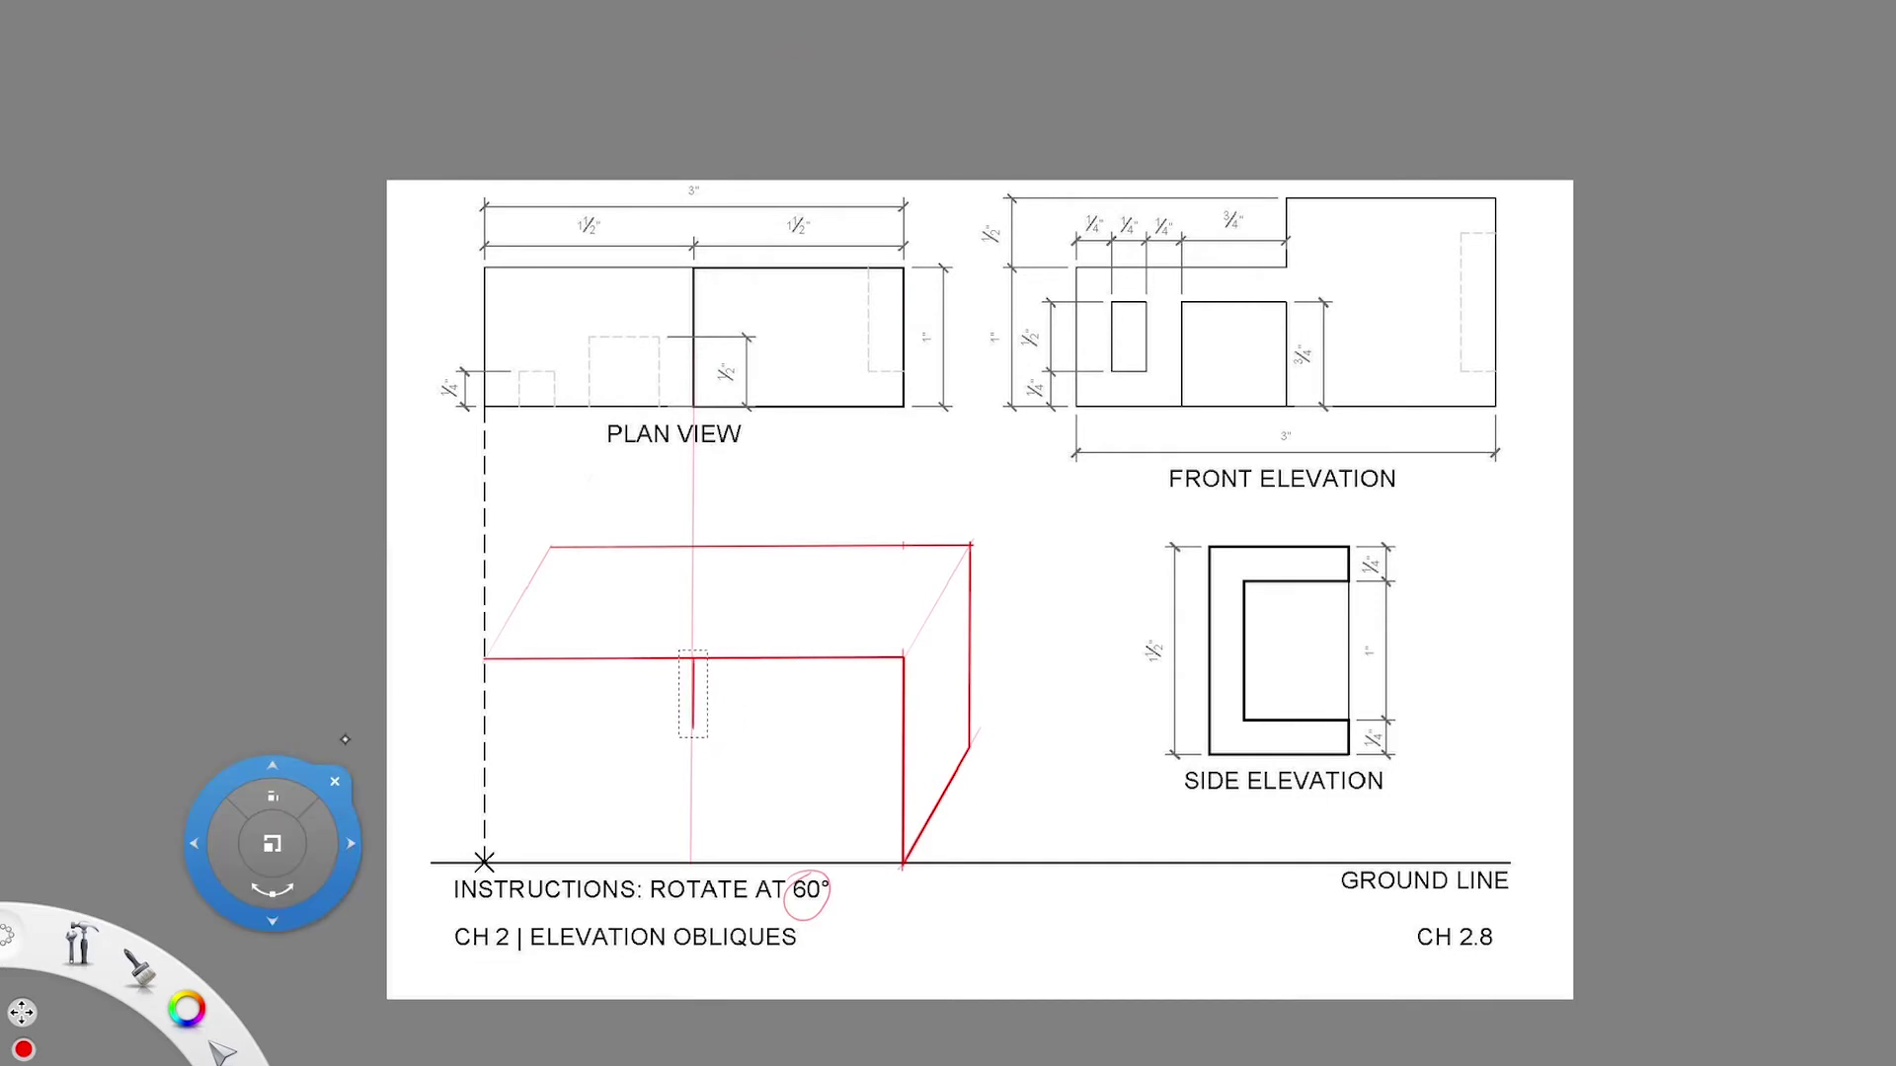
pyautogui.click(258, 130)
pyautogui.hotkey('ctrl', 'd')
# - Draw the lower roof's horizontal front edge from the bottom of the step to the dashed line
pyautogui.press('r')
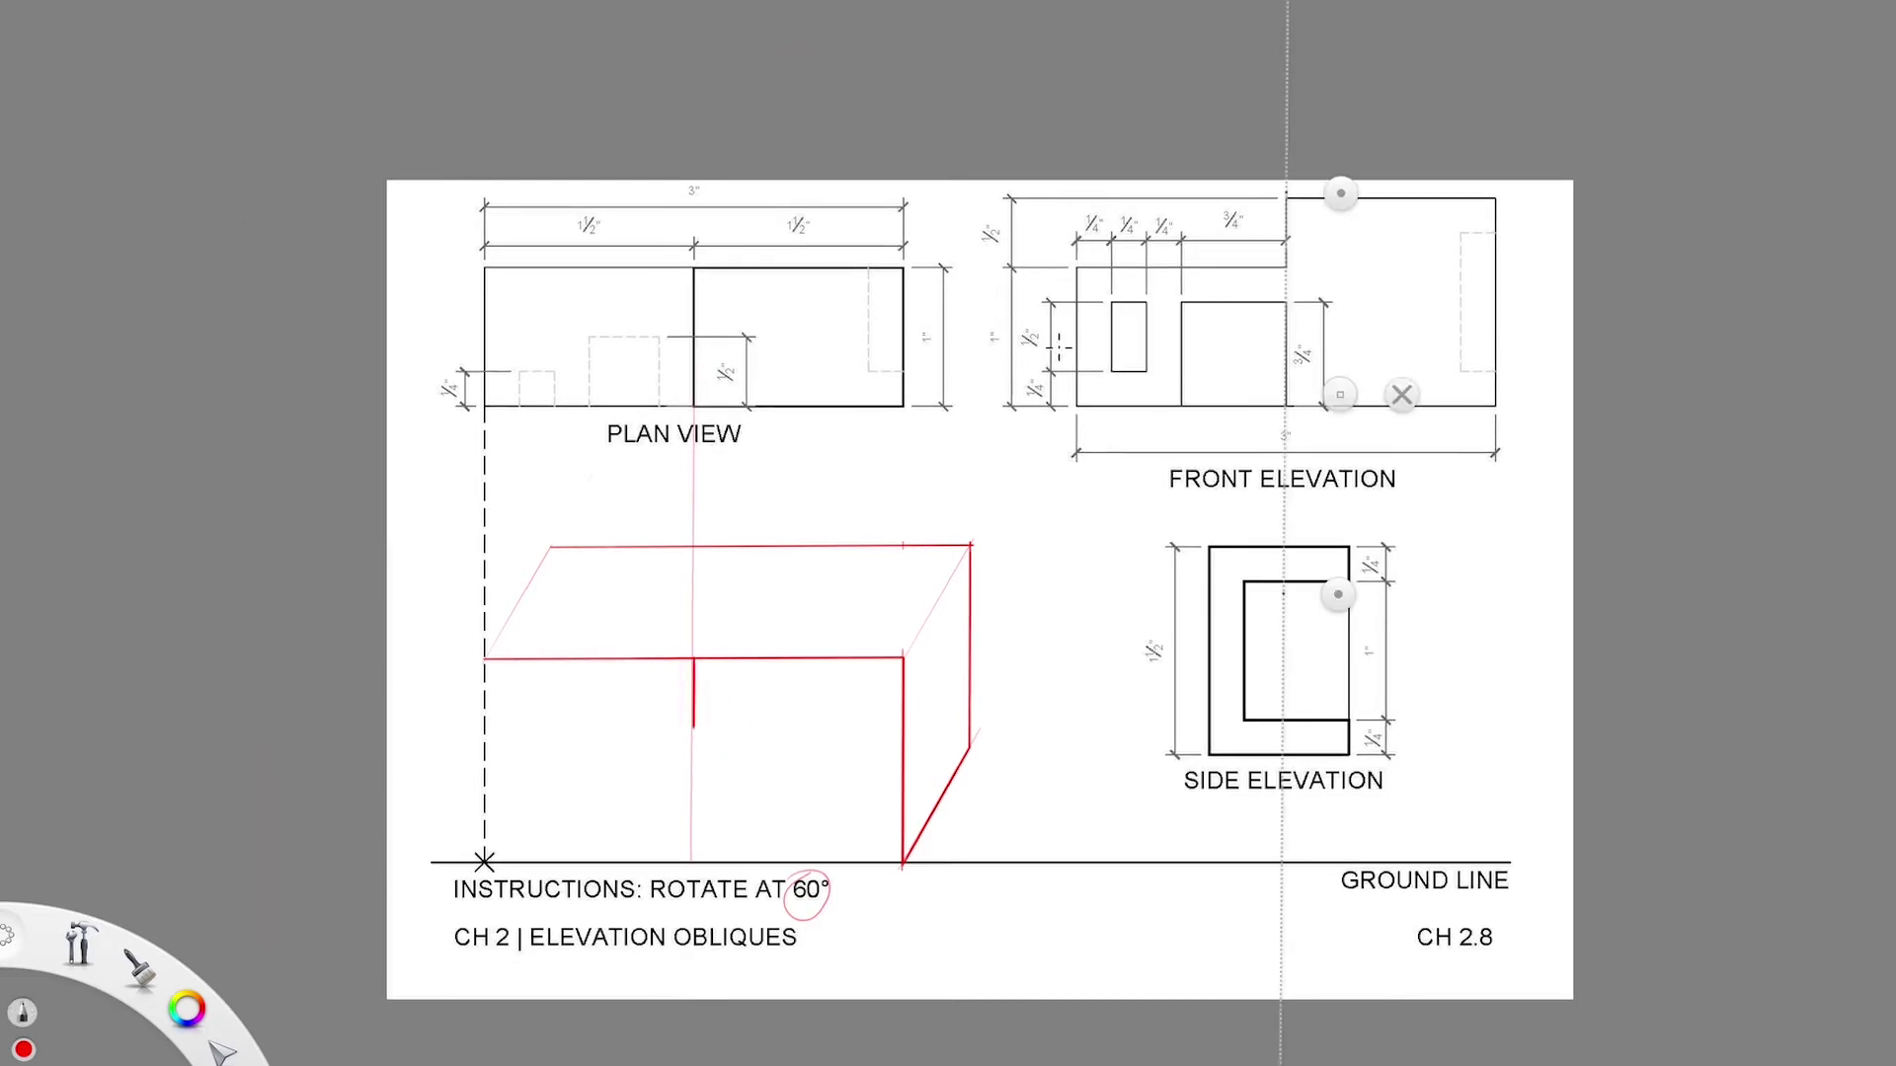
pyautogui.moveTo(1344, 193)
pyautogui.mouseDown()
pyautogui.moveTo(1279, 191)
pyautogui.moveTo(745, 685)
pyautogui.moveTo(747, 655)
pyautogui.mouseUp()
pyautogui.moveTo(1016, 653)
pyautogui.mouseDown()
pyautogui.moveTo(657, 785)
pyautogui.moveTo(693, 729)
pyautogui.mouseUp()
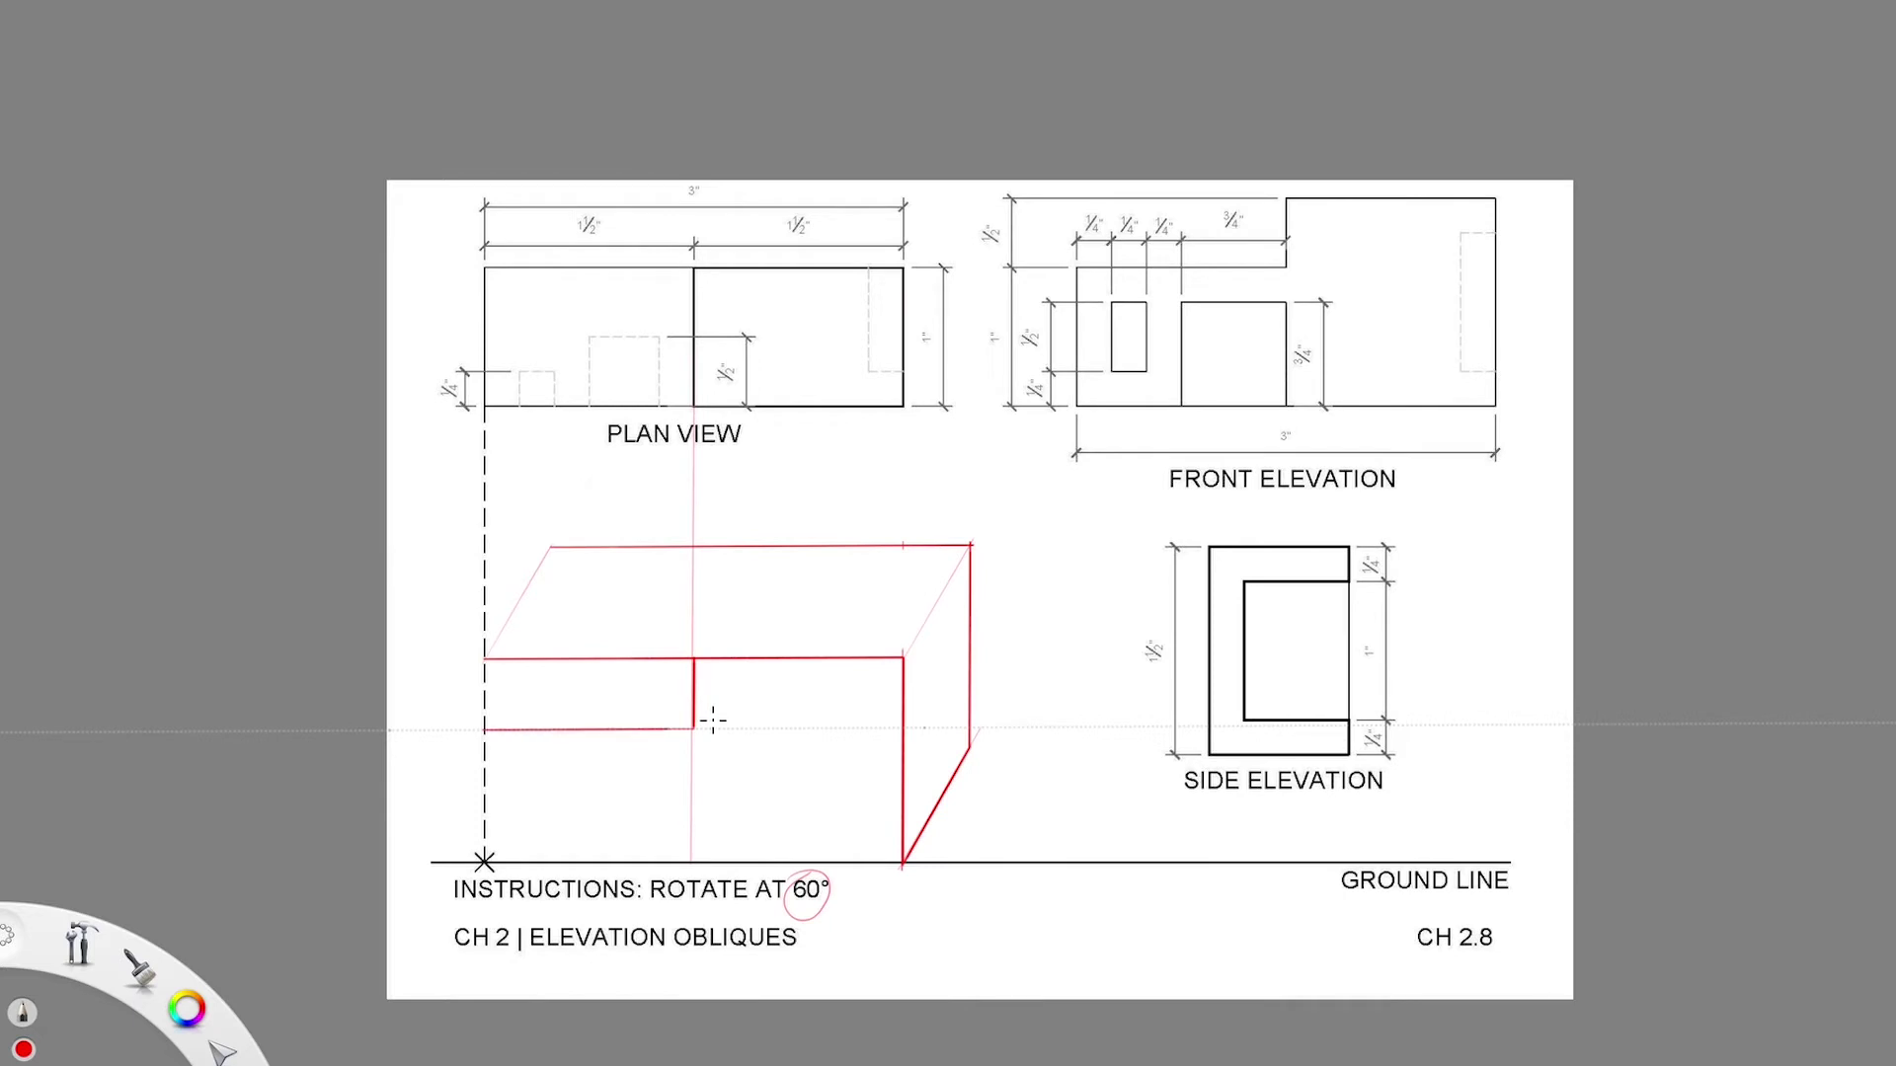
# - Draw the front face's left vertical edge from the lower roof corner down to the ground line
pyautogui.moveTo(397, 782)
pyautogui.mouseDown()
pyautogui.moveTo(387, 668)
pyautogui.moveTo(732, 250)
pyautogui.moveTo(871, 233)
pyautogui.mouseUp()
pyautogui.moveTo(981, 481); pyautogui.dragTo(536, 665)
pyautogui.moveTo(507, 728); pyautogui.dragTo(507, 731)
# - Draw the upper roof's 60° receding edge from the step's top corner to the back roof edge
pyautogui.moveTo(541, 421)
pyautogui.mouseDown()
pyautogui.moveTo(885, 622)
pyautogui.moveTo(799, 489)
pyautogui.mouseUp()
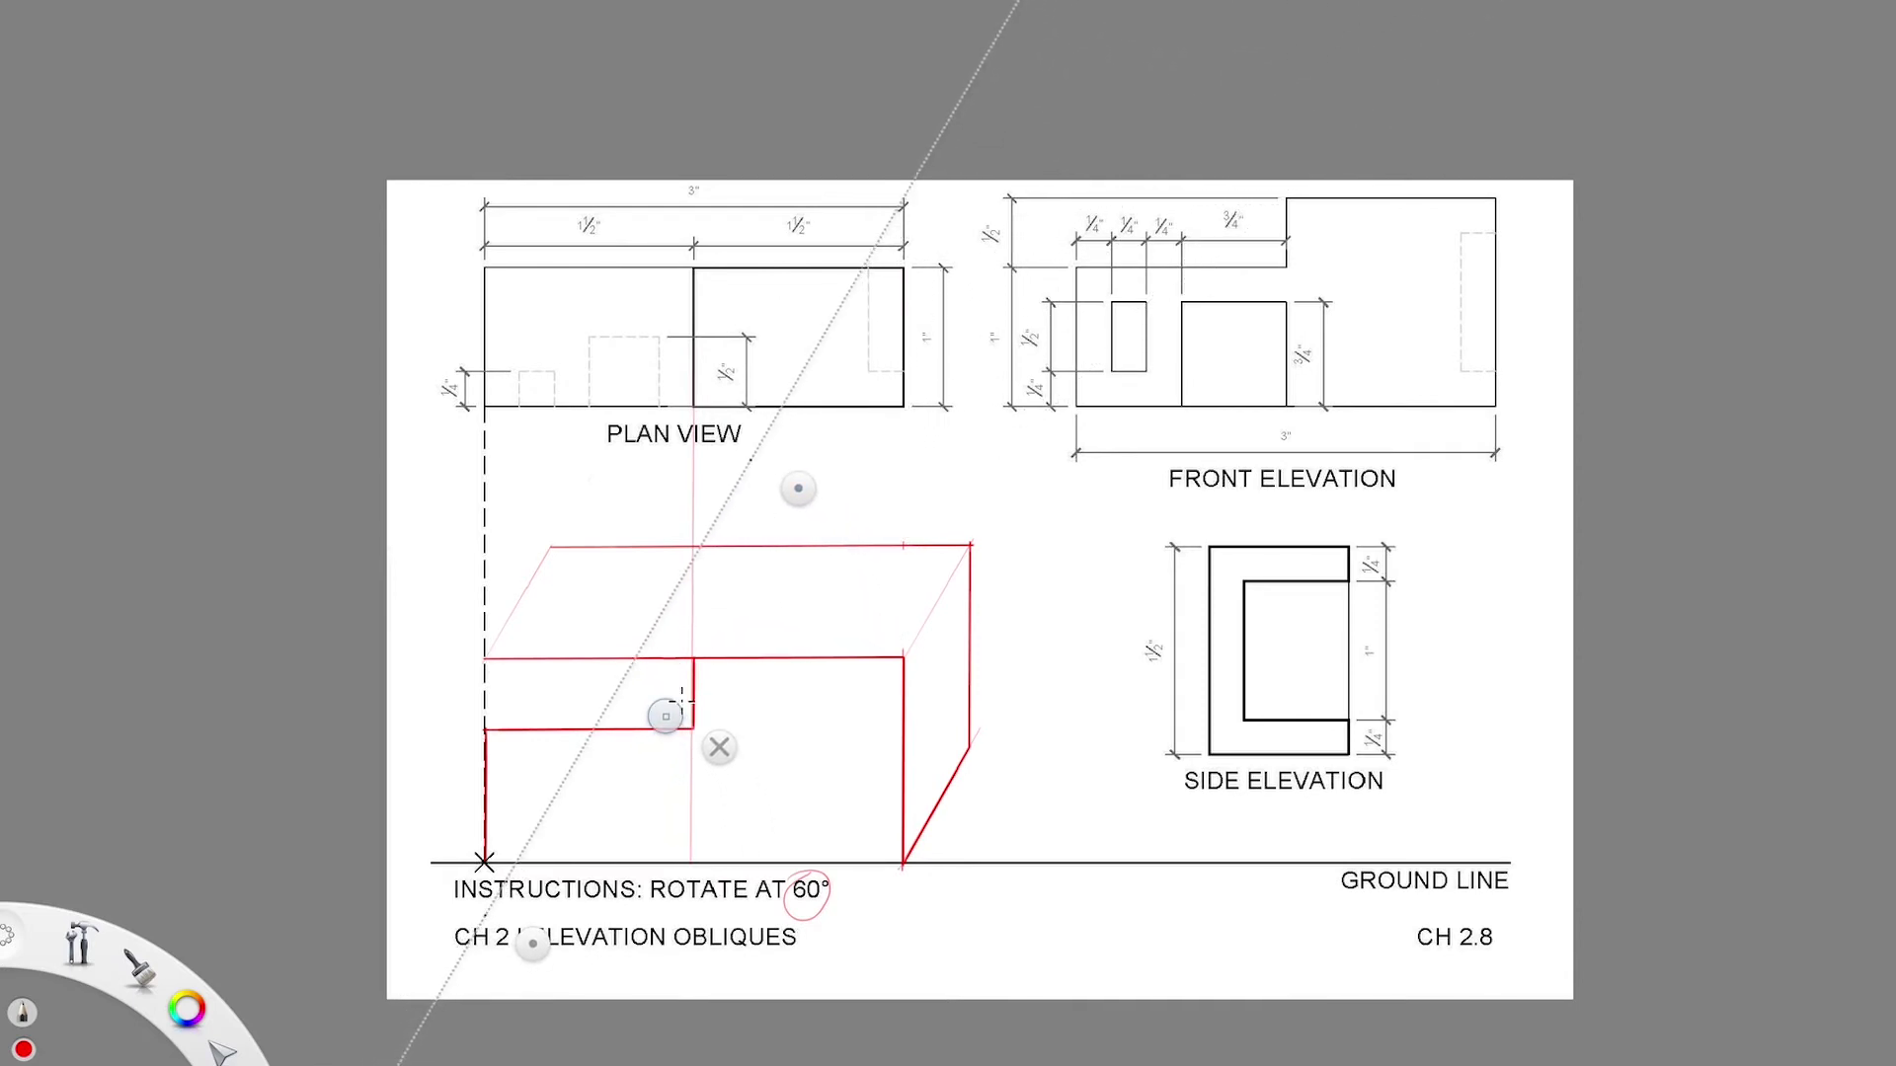
pyautogui.moveTo(667, 718); pyautogui.dragTo(873, 456)
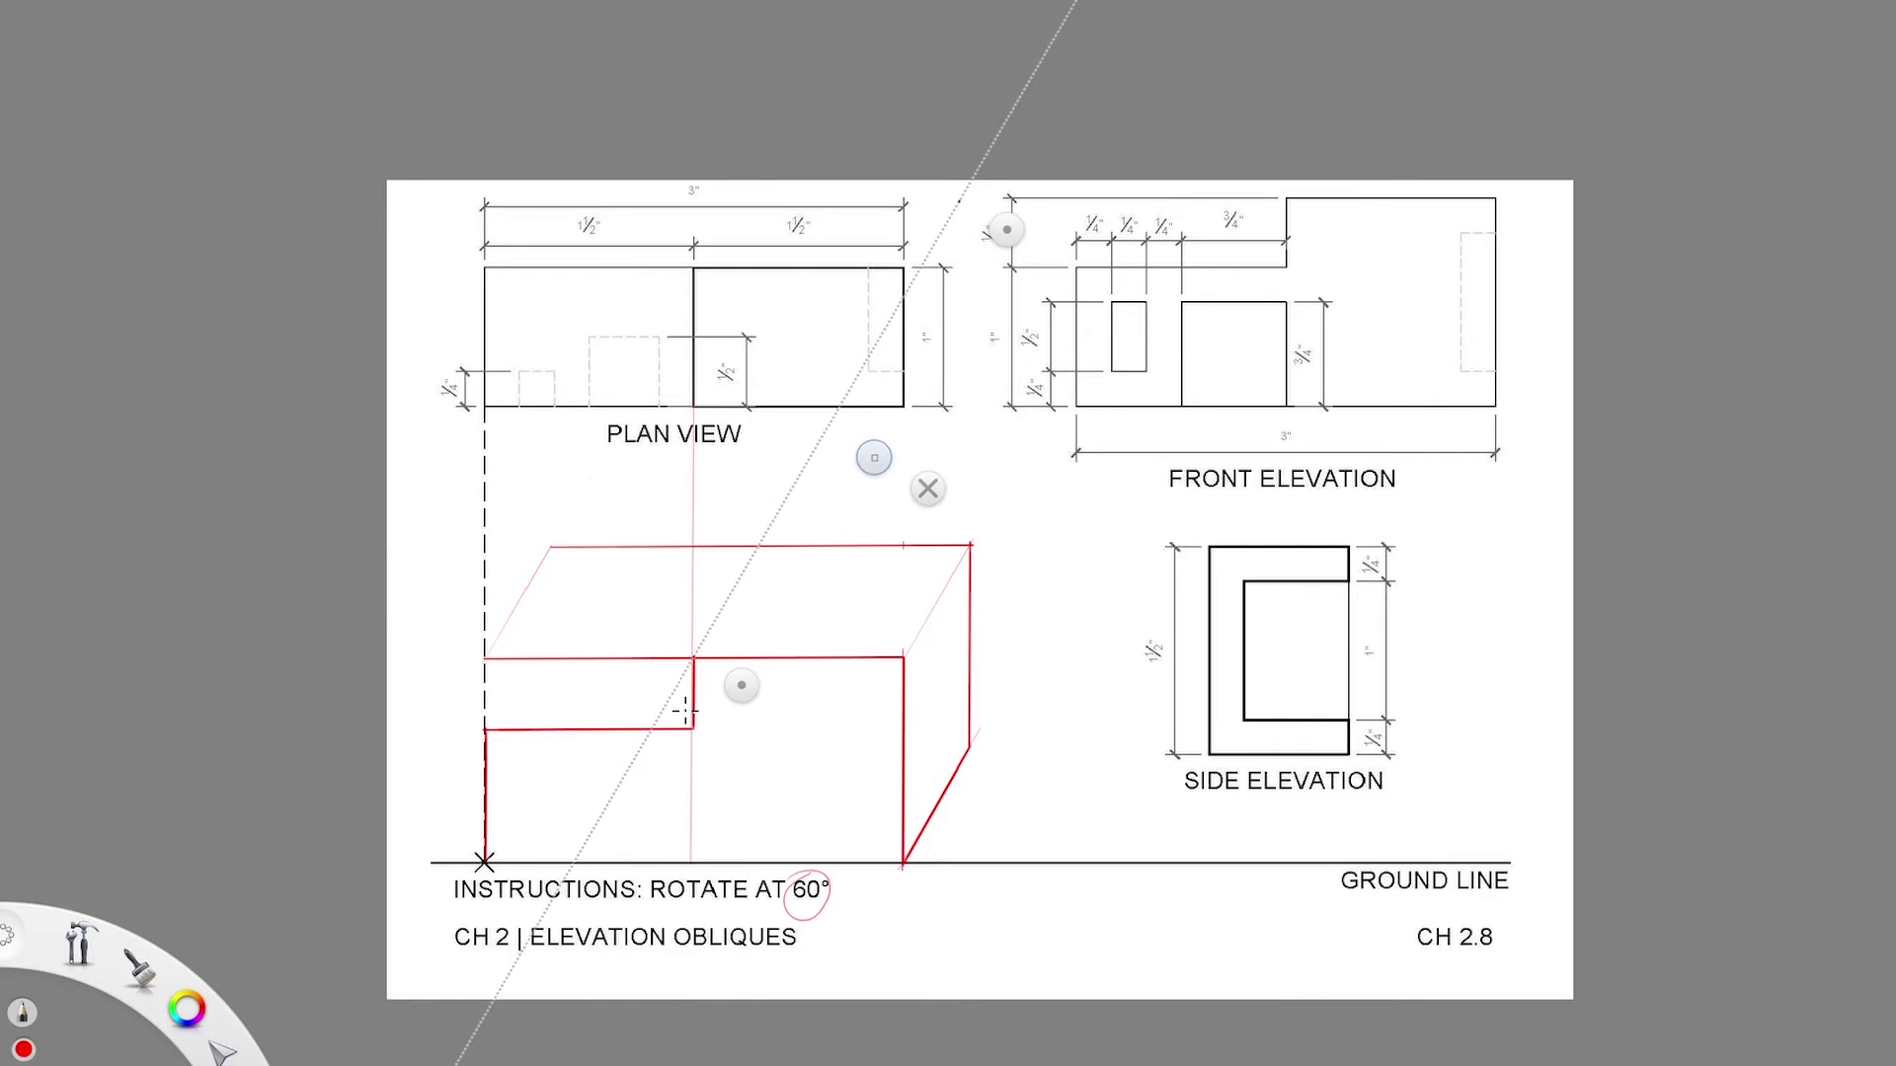
pyautogui.moveTo(724, 656); pyautogui.dragTo(757, 549)
# - Draw a 60° guideline back from the lower roof's left corner and a vertical guideline down from the back left roof corner
pyautogui.moveTo(875, 458)
pyautogui.mouseDown()
pyautogui.moveTo(711, 545)
pyautogui.moveTo(668, 529)
pyautogui.mouseUp()
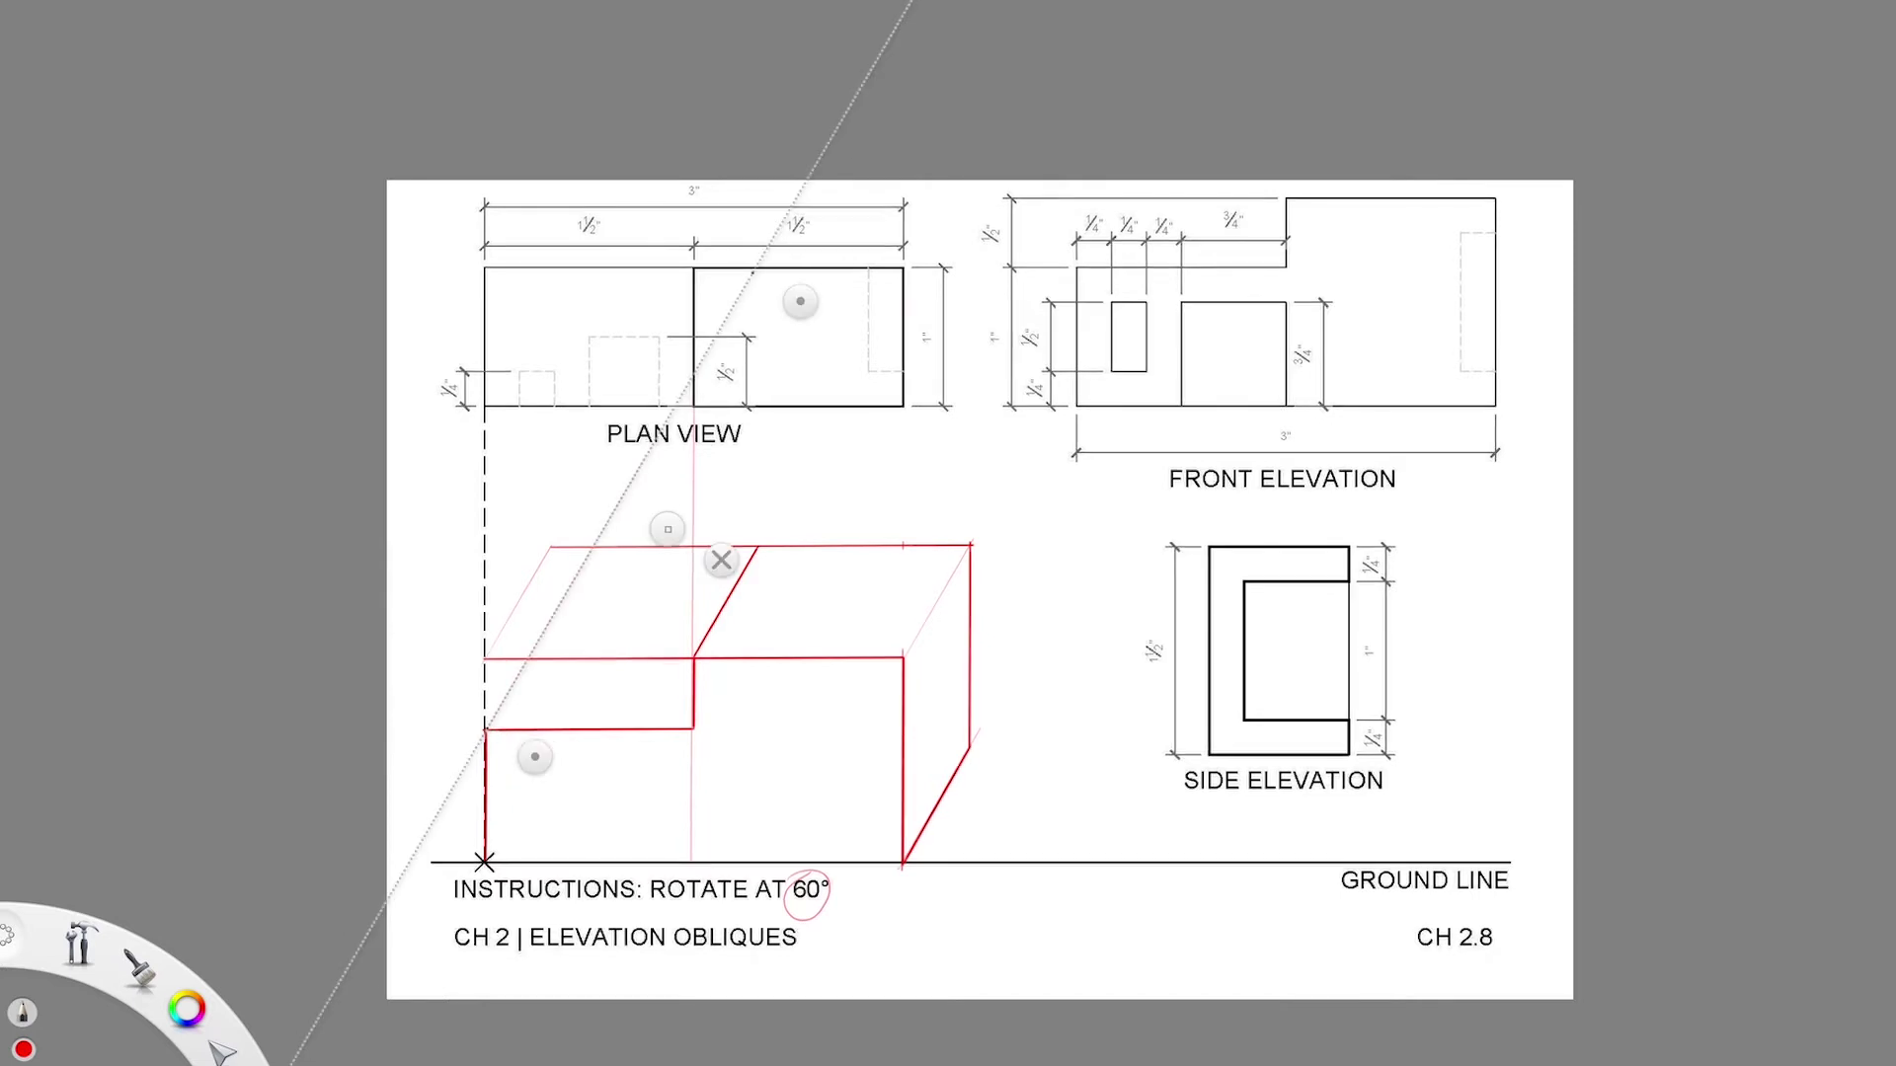
pyautogui.moveTo(815, 297); pyautogui.dragTo(543, 226)
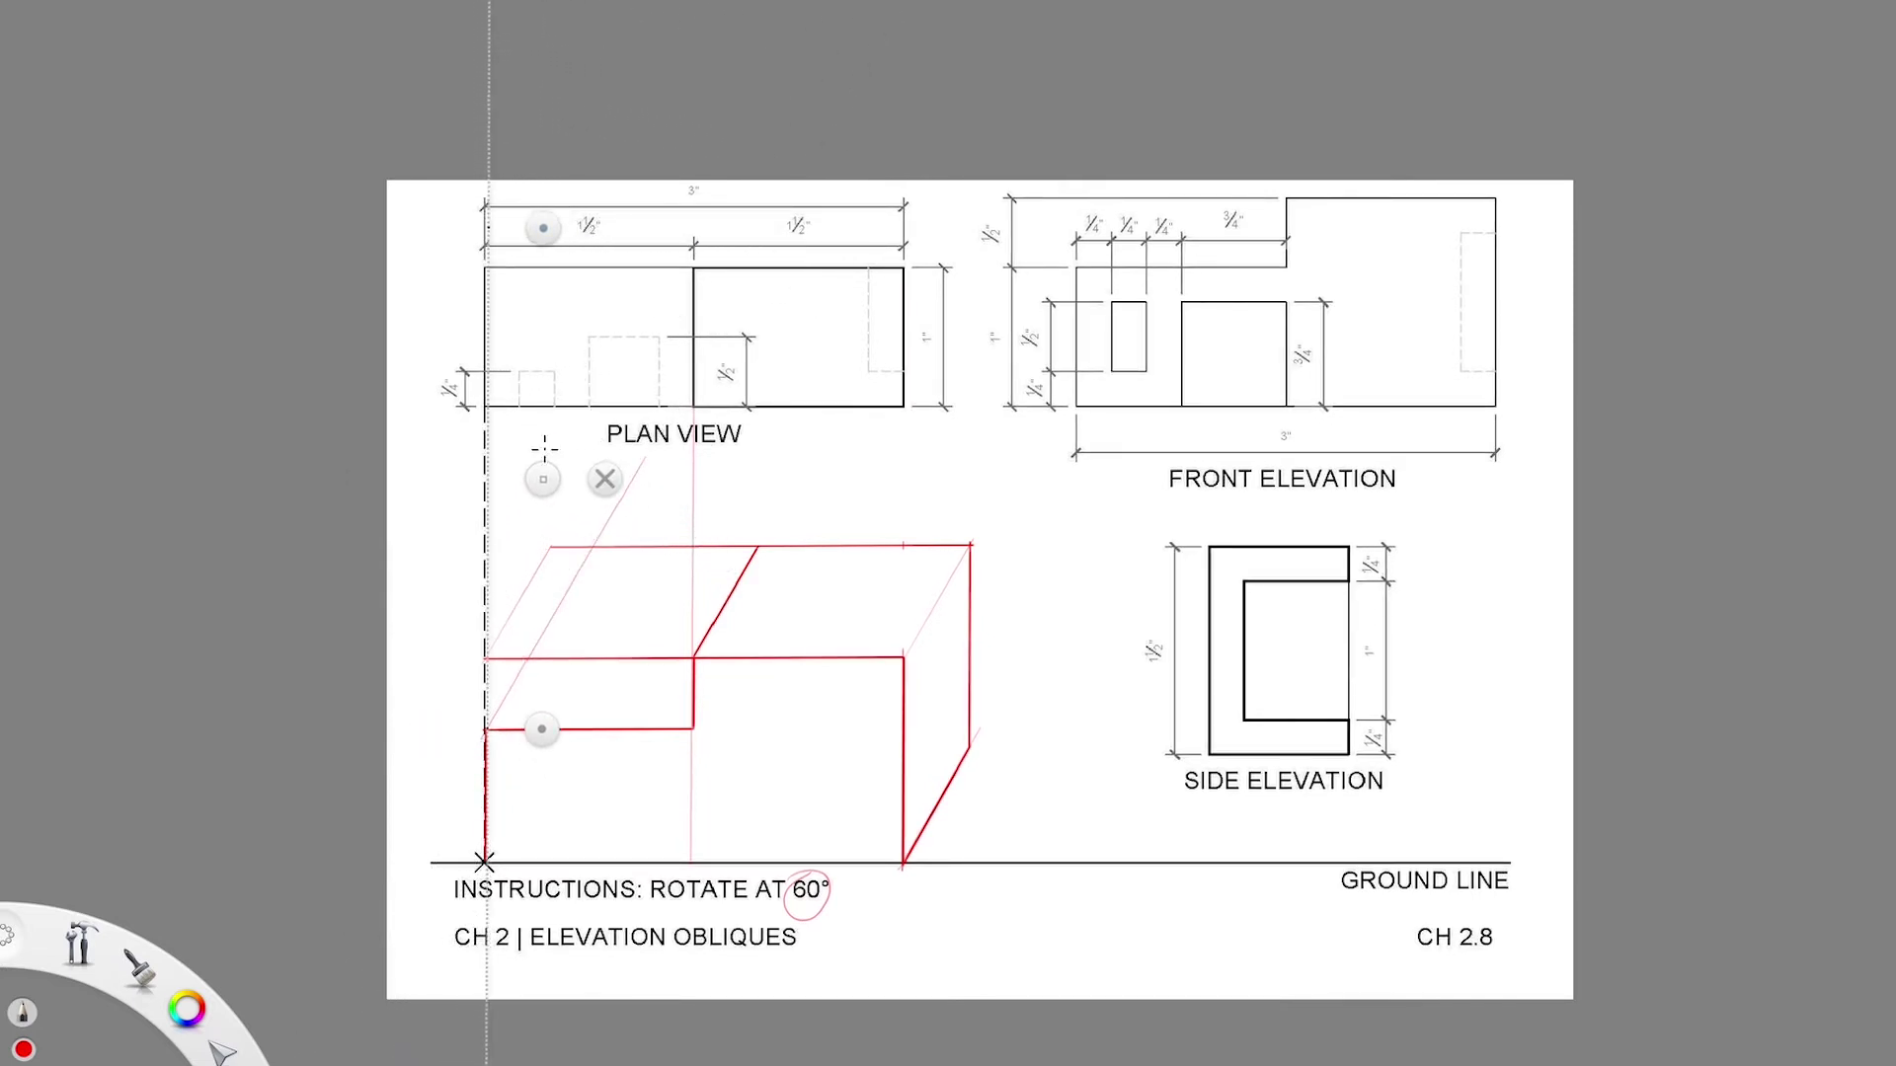
pyautogui.moveTo(553, 476); pyautogui.dragTo(605, 473)
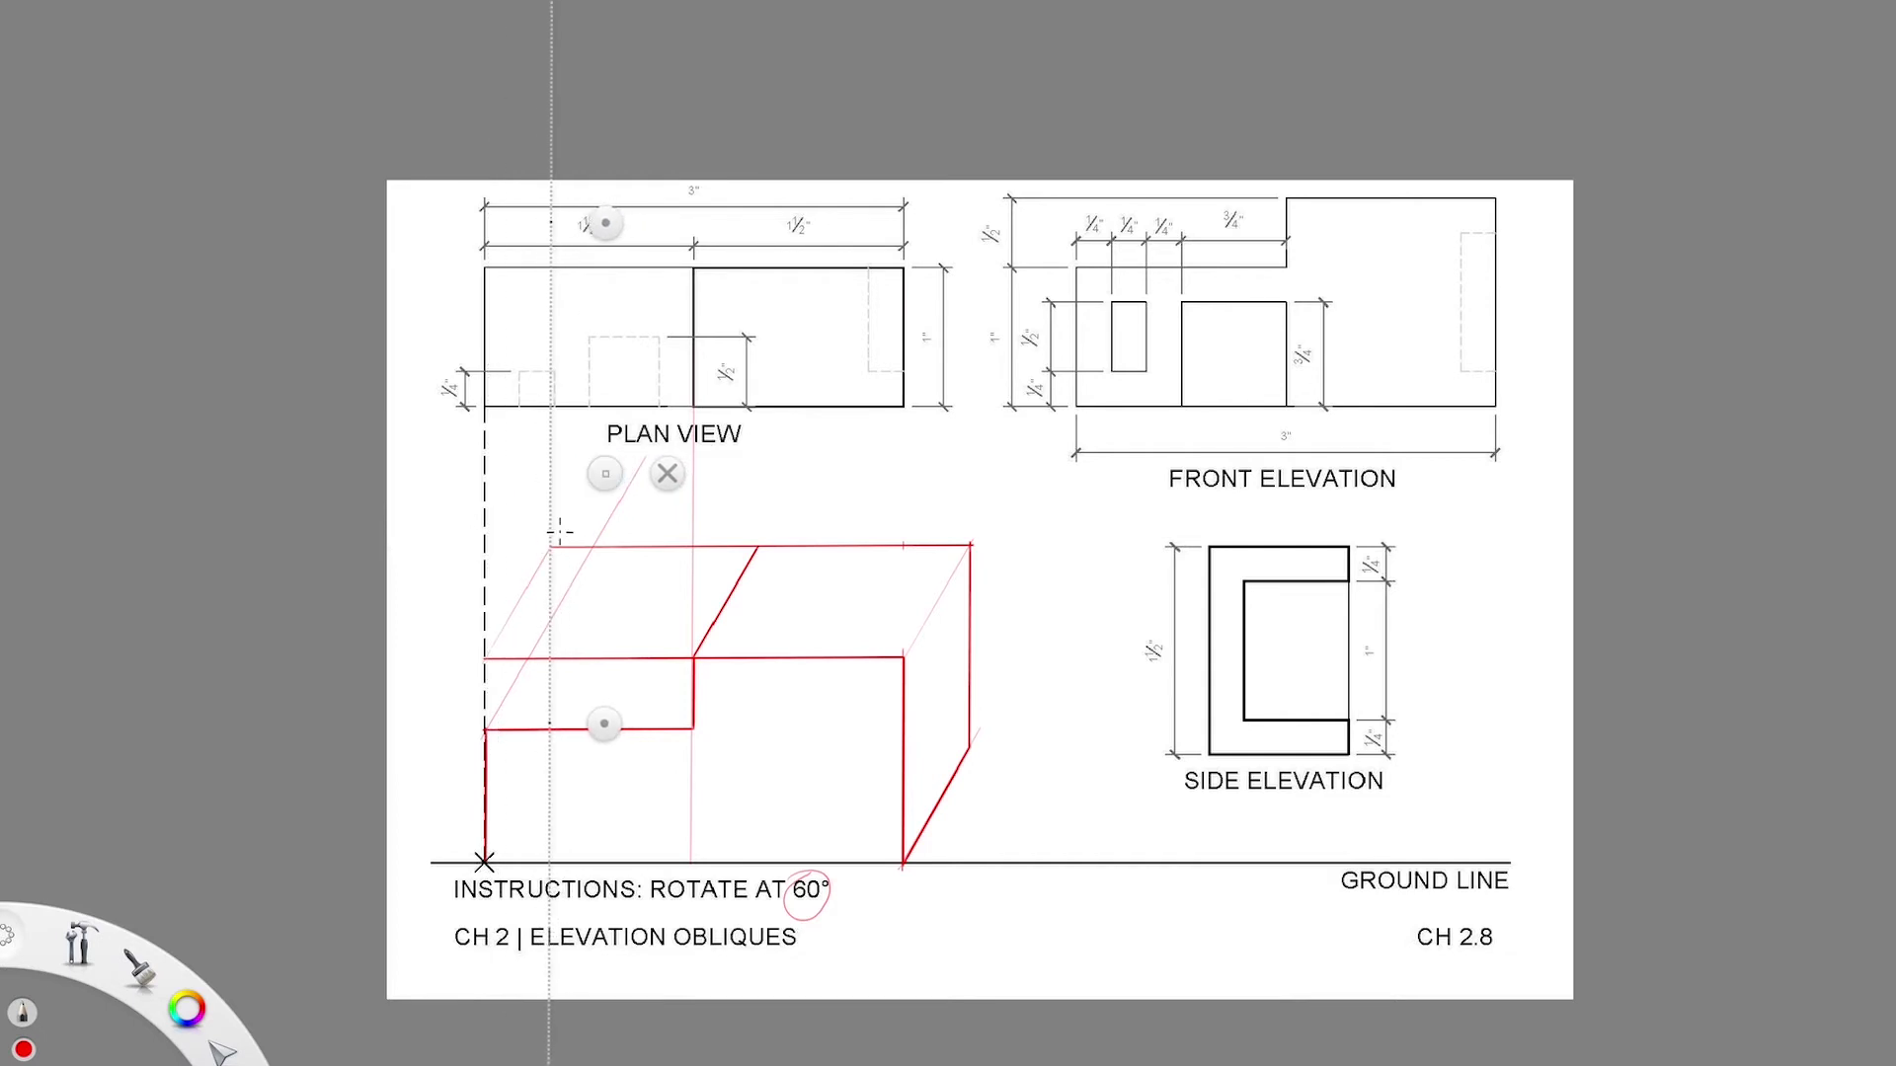
pyautogui.click(569, 541)
# - Draw the lower roof's horizontal back edge from the back left corner to the upper volume's receding edge
pyautogui.moveTo(606, 223); pyautogui.dragTo(1064, 777)
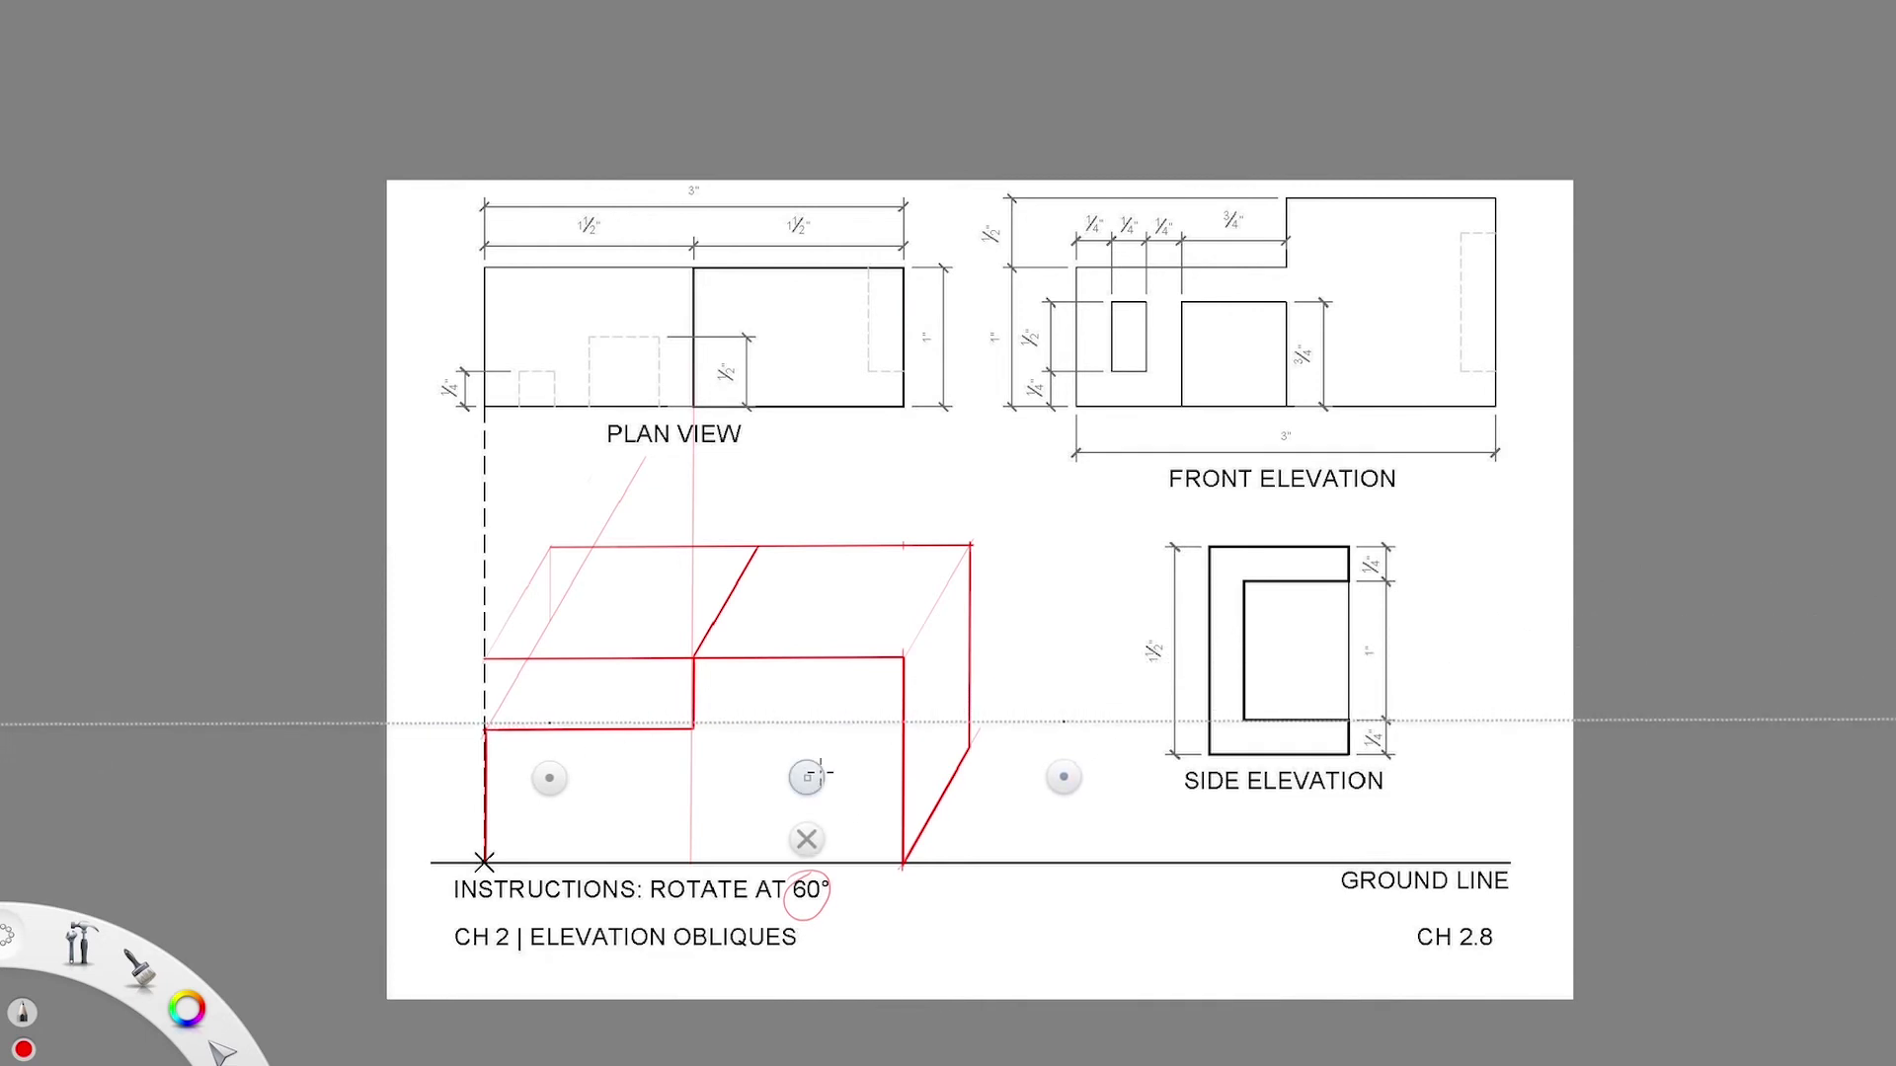
pyautogui.moveTo(818, 775); pyautogui.dragTo(662, 676)
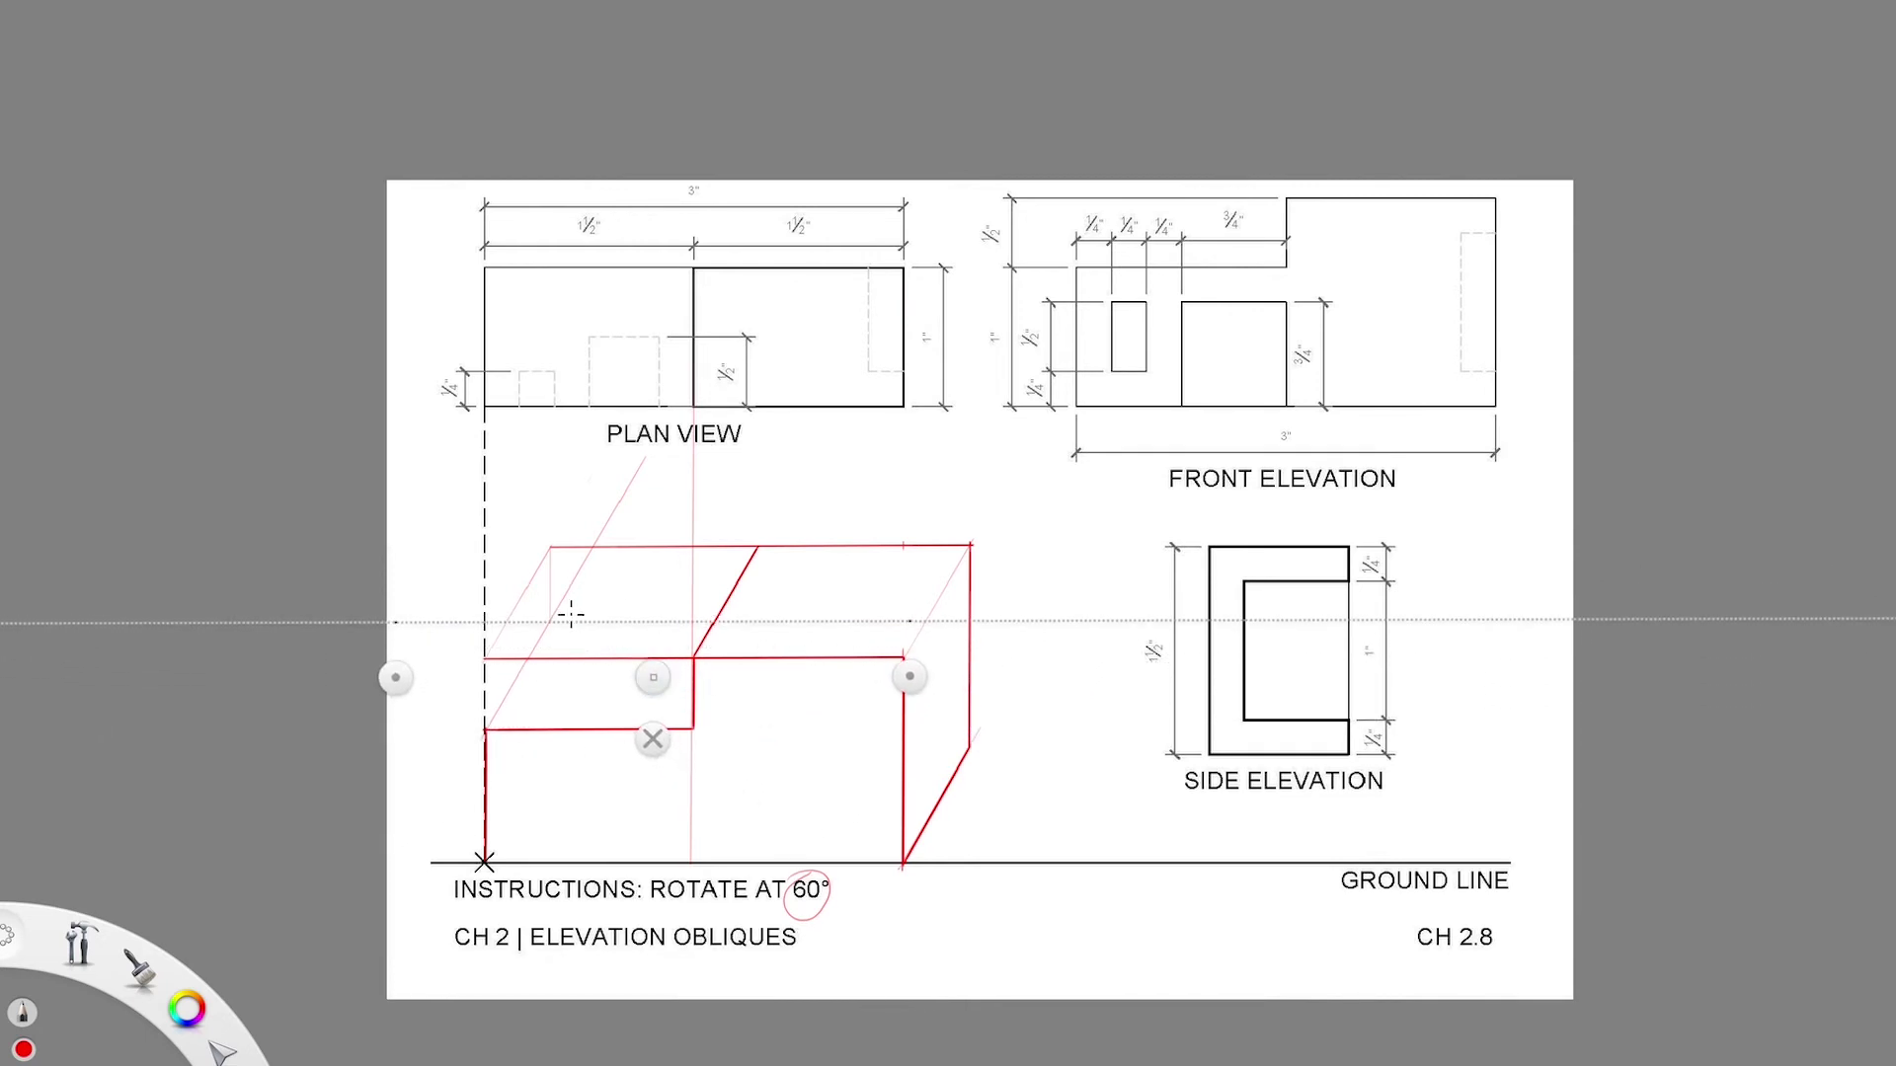
pyautogui.moveTo(552, 622); pyautogui.dragTo(693, 622)
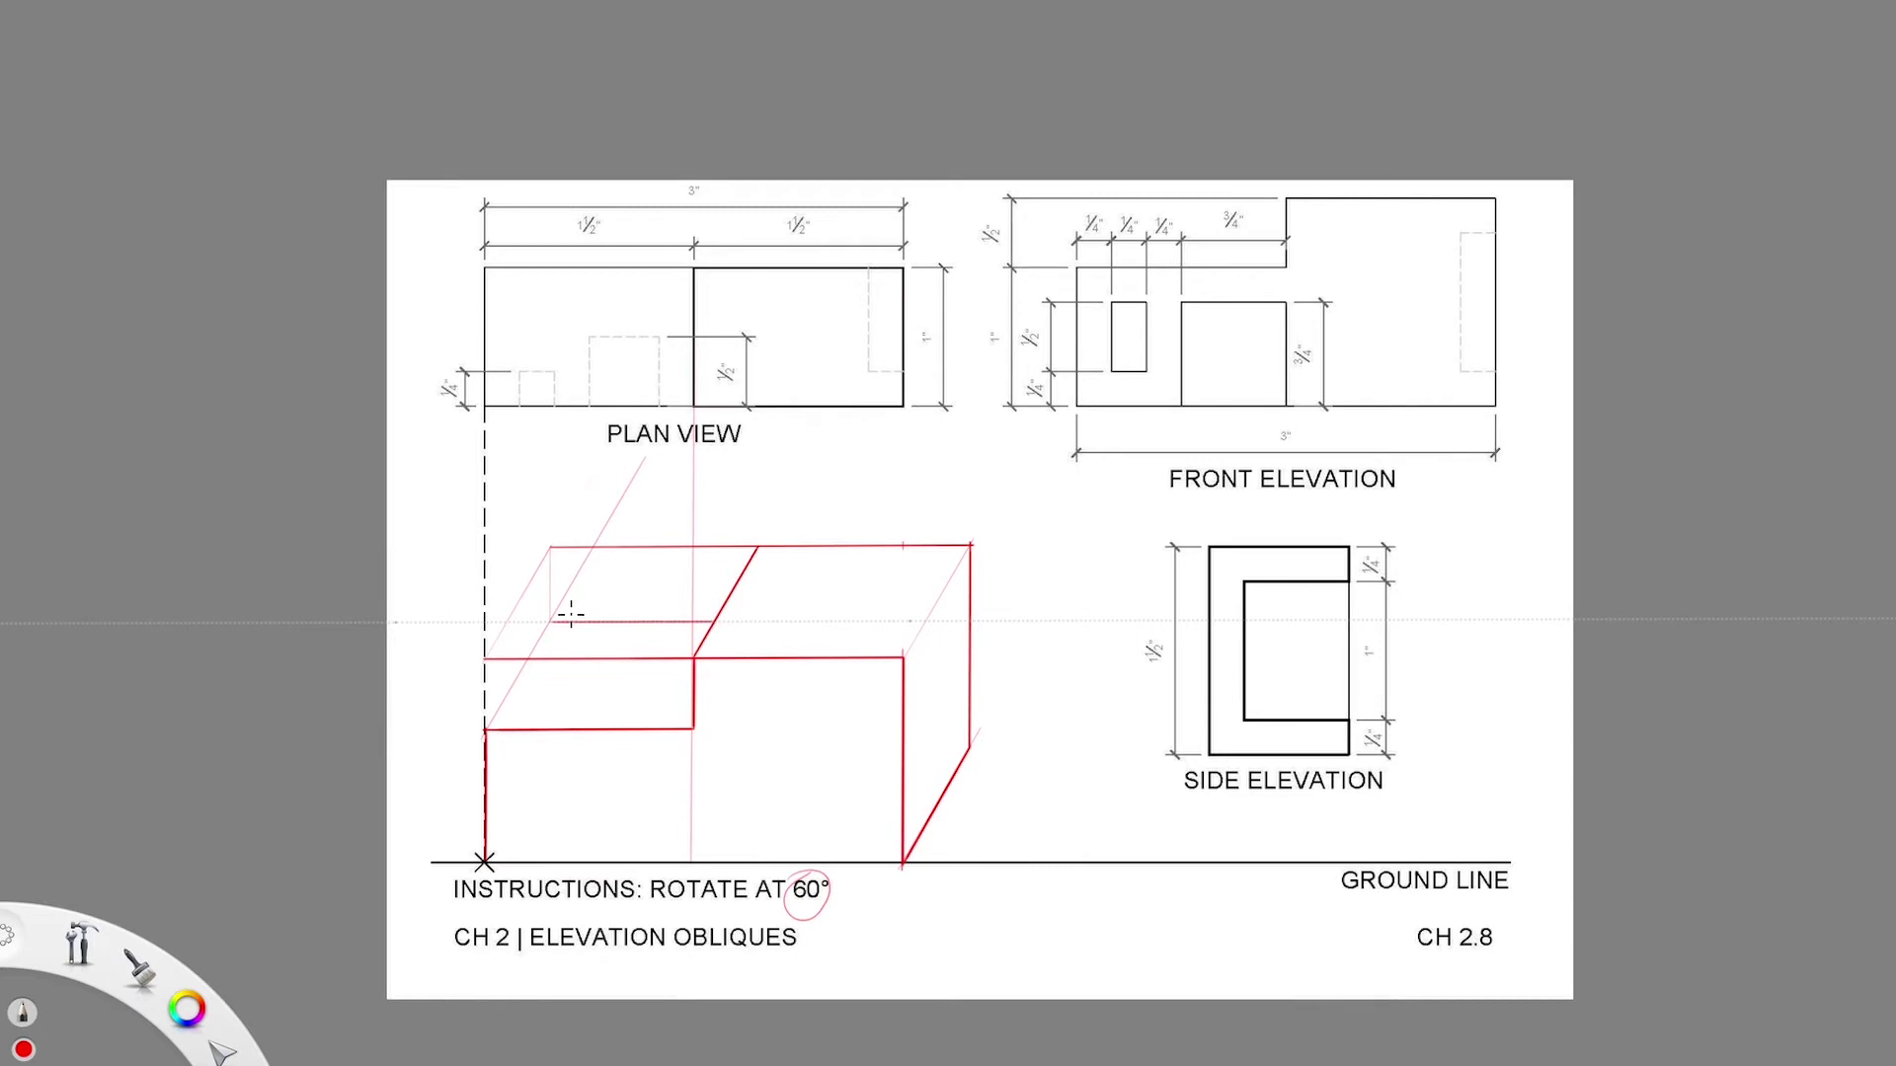
pyautogui.moveTo(570, 614); pyautogui.dragTo(549, 622)
# - Draw the lower roof's left receding edge at 60° between its front and back corners
pyautogui.moveTo(405, 676)
pyautogui.mouseDown()
pyautogui.moveTo(411, 724)
pyautogui.moveTo(745, 940)
pyautogui.moveTo(859, 924)
pyautogui.moveTo(808, 905)
pyautogui.mouseUp()
pyautogui.moveTo(886, 778)
pyautogui.mouseDown()
pyautogui.moveTo(535, 757)
pyautogui.moveTo(505, 721)
pyautogui.moveTo(548, 624)
pyautogui.mouseUp()
pyautogui.press('r')
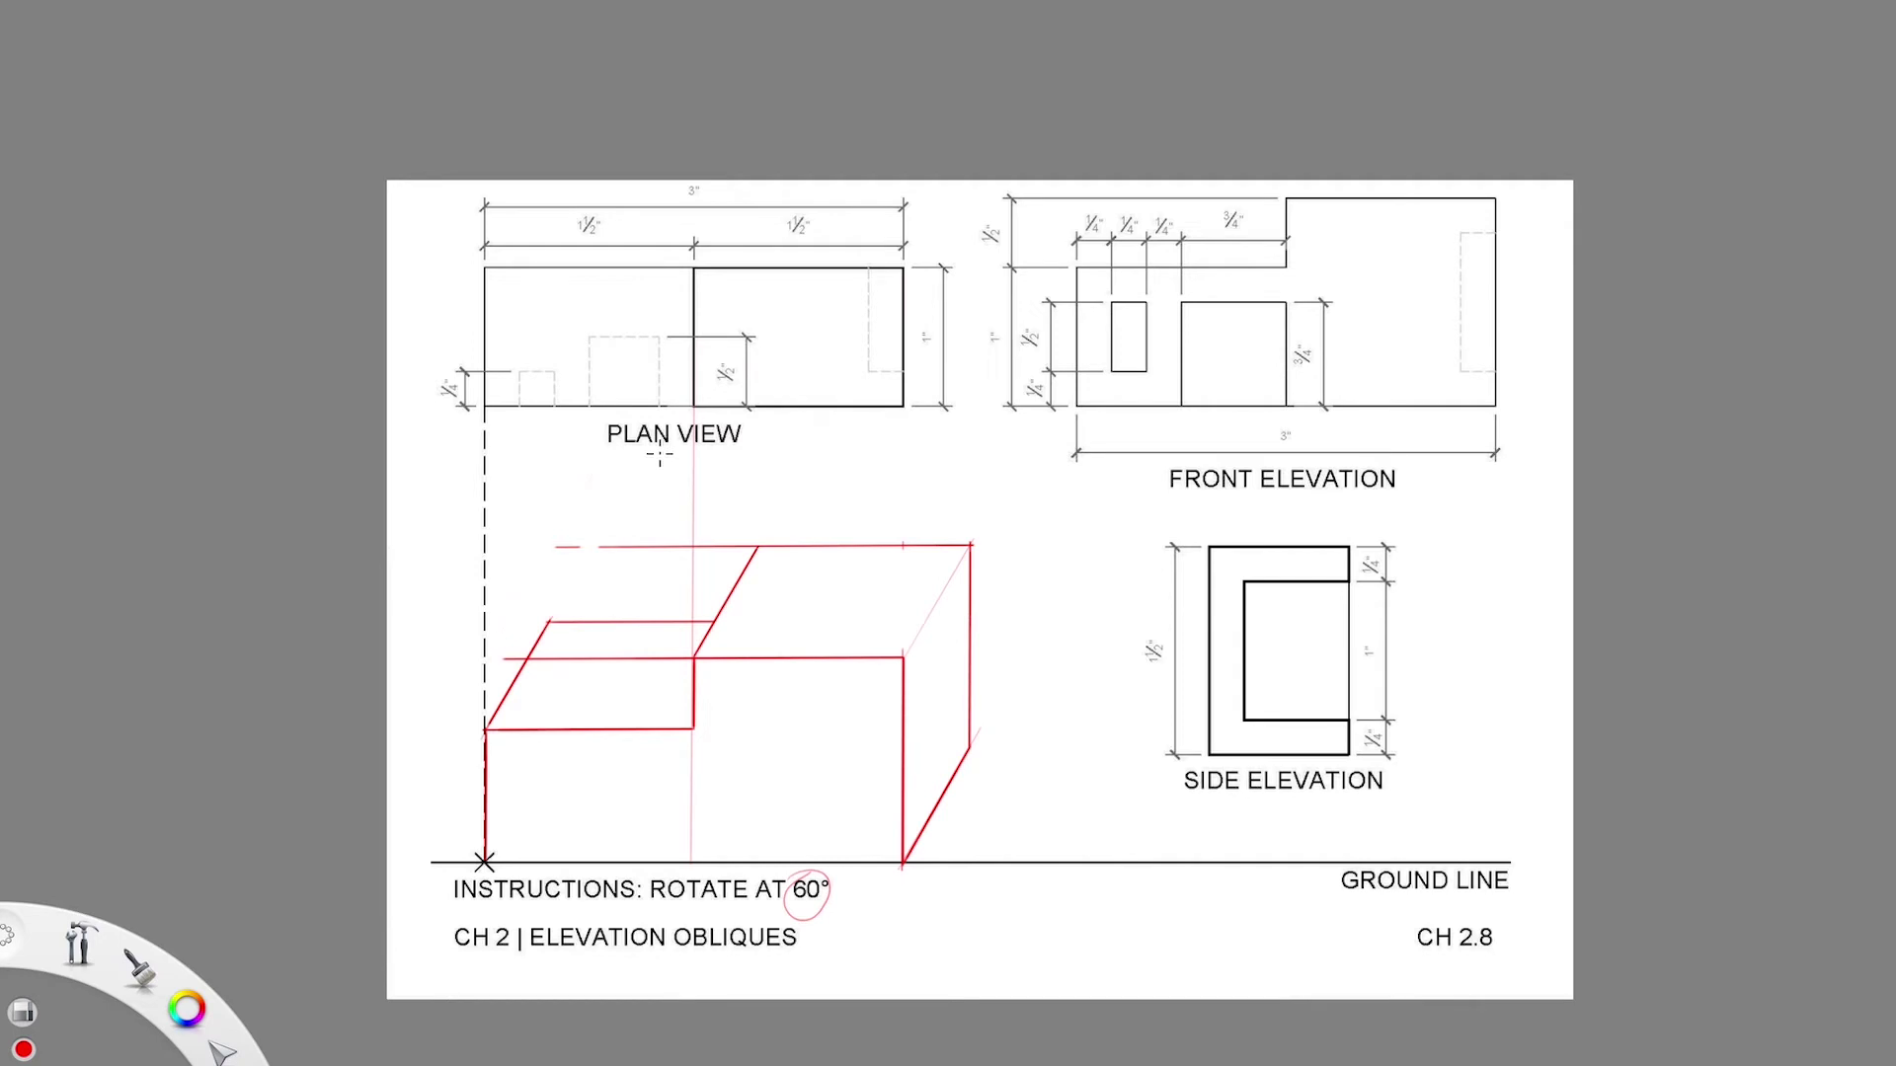
# - Erase the leftover construction lines above and across the lower roof and the circle around the 60° note
pyautogui.moveTo(571, 538); pyautogui.dragTo(709, 549)
pyautogui.moveTo(572, 658); pyautogui.dragTo(698, 651)
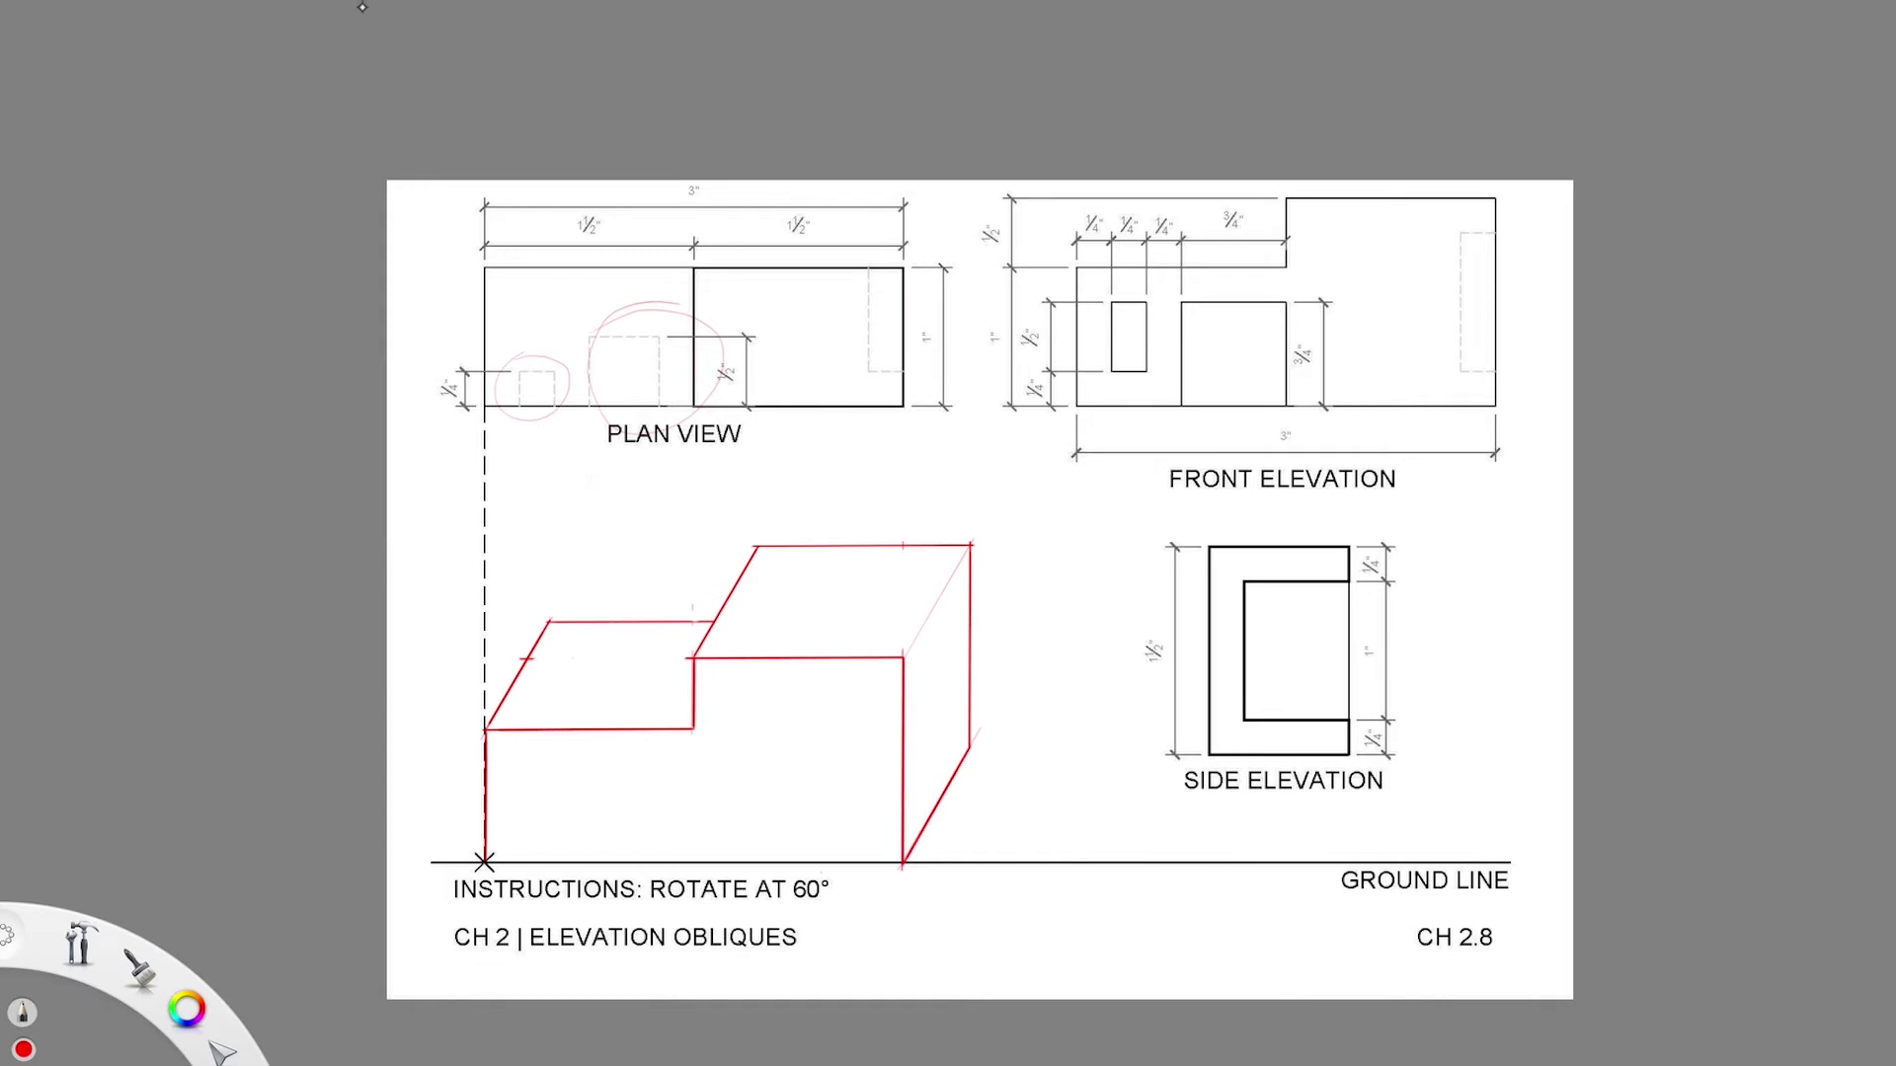
# - Project vertical guidelines from both sides of the plan's small opening and the large opening's left side down past the ground line
pyautogui.moveTo(1131, 301); pyautogui.dragTo(1201, 301)
pyautogui.press('r')
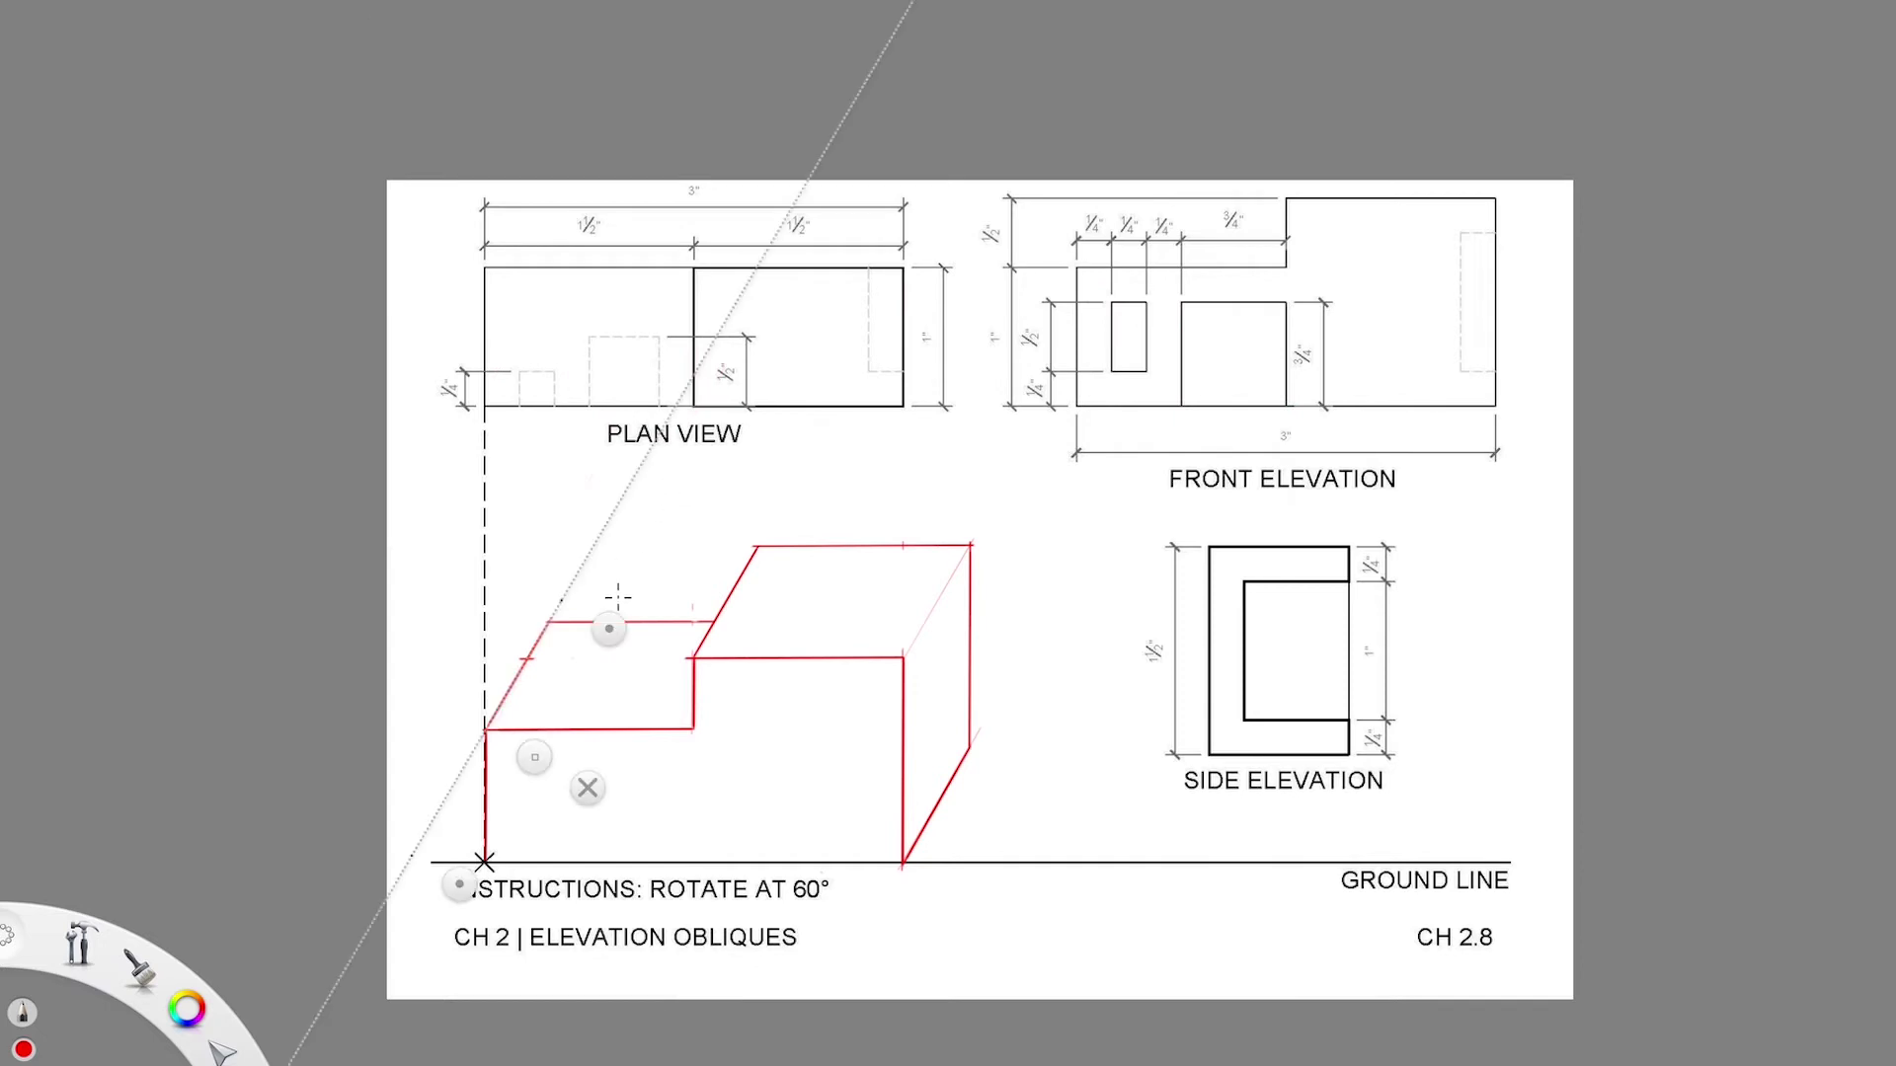
pyautogui.moveTo(620, 615)
pyautogui.mouseDown()
pyautogui.moveTo(497, 403)
pyautogui.moveTo(449, 385)
pyautogui.mouseUp()
pyautogui.moveTo(320, 374); pyautogui.dragTo(331, 299)
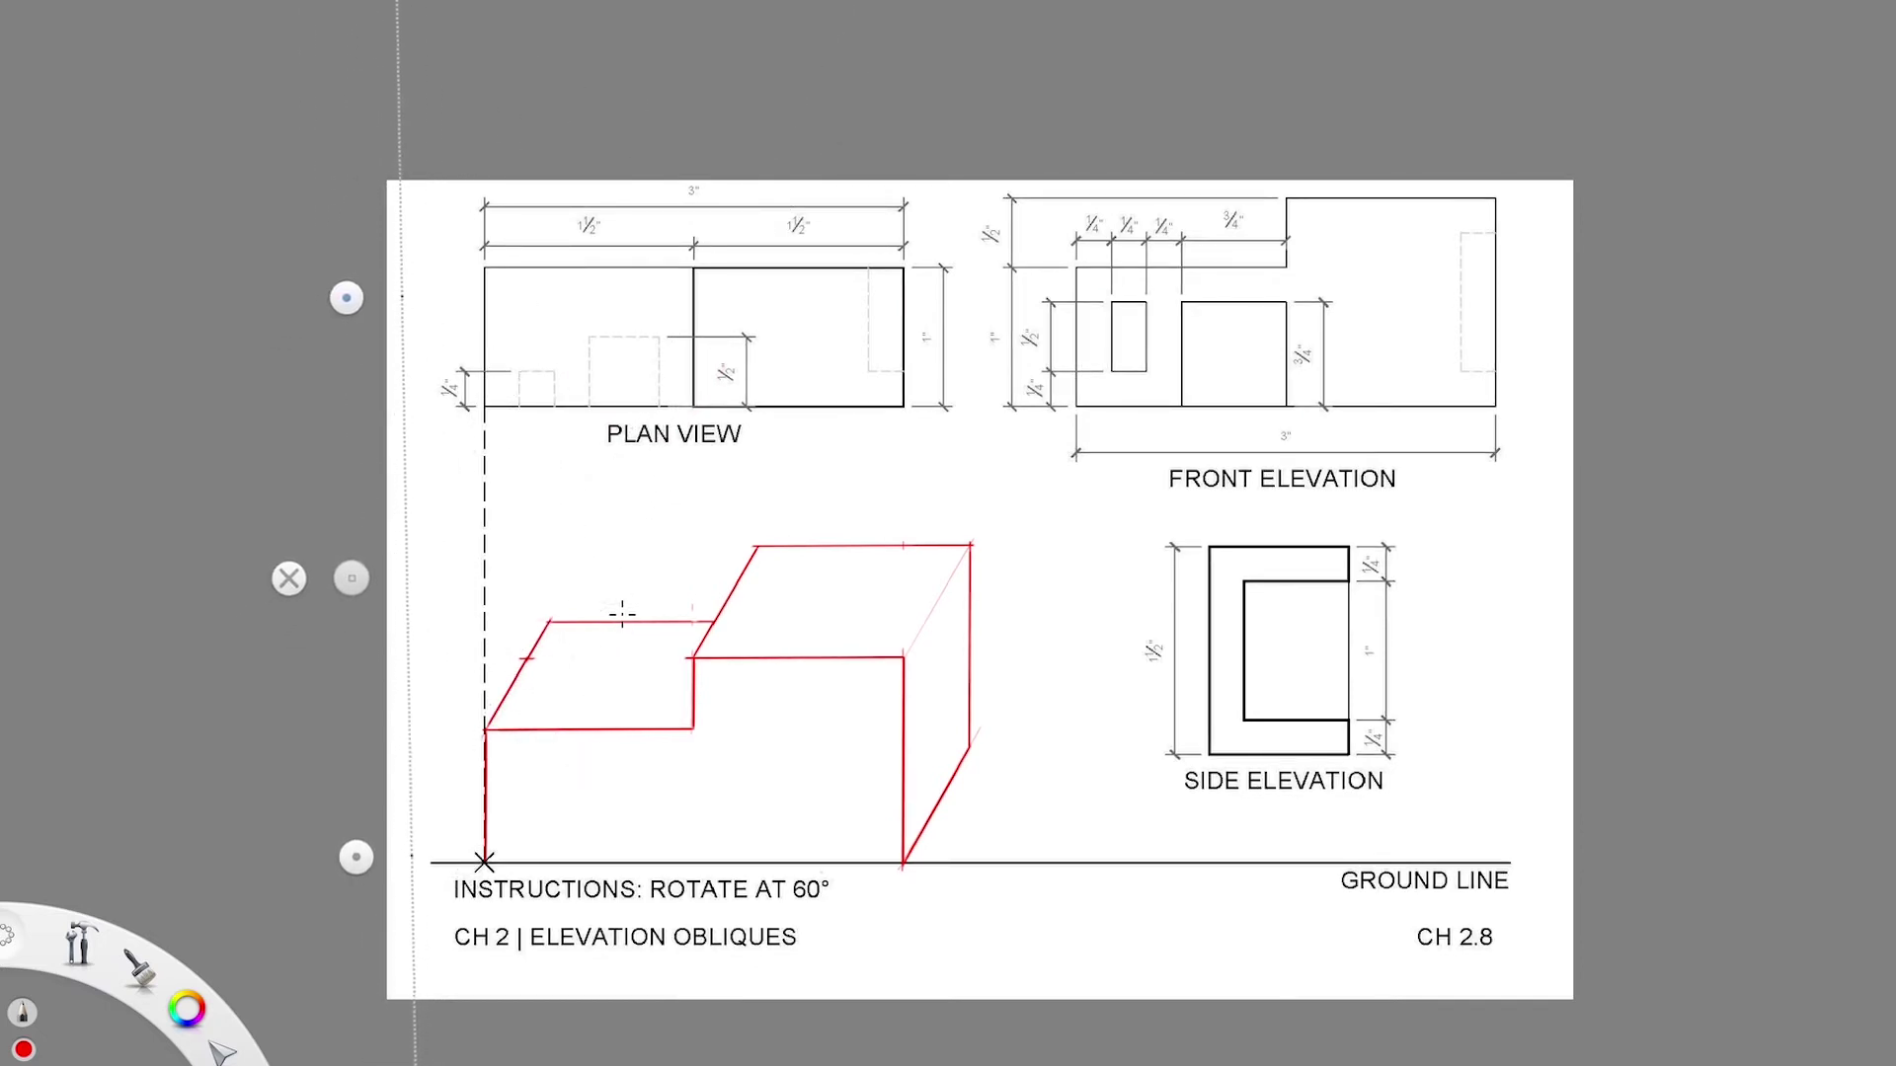
pyautogui.moveTo(343, 580); pyautogui.dragTo(481, 580)
pyautogui.moveTo(481, 351); pyautogui.dragTo(481, 956)
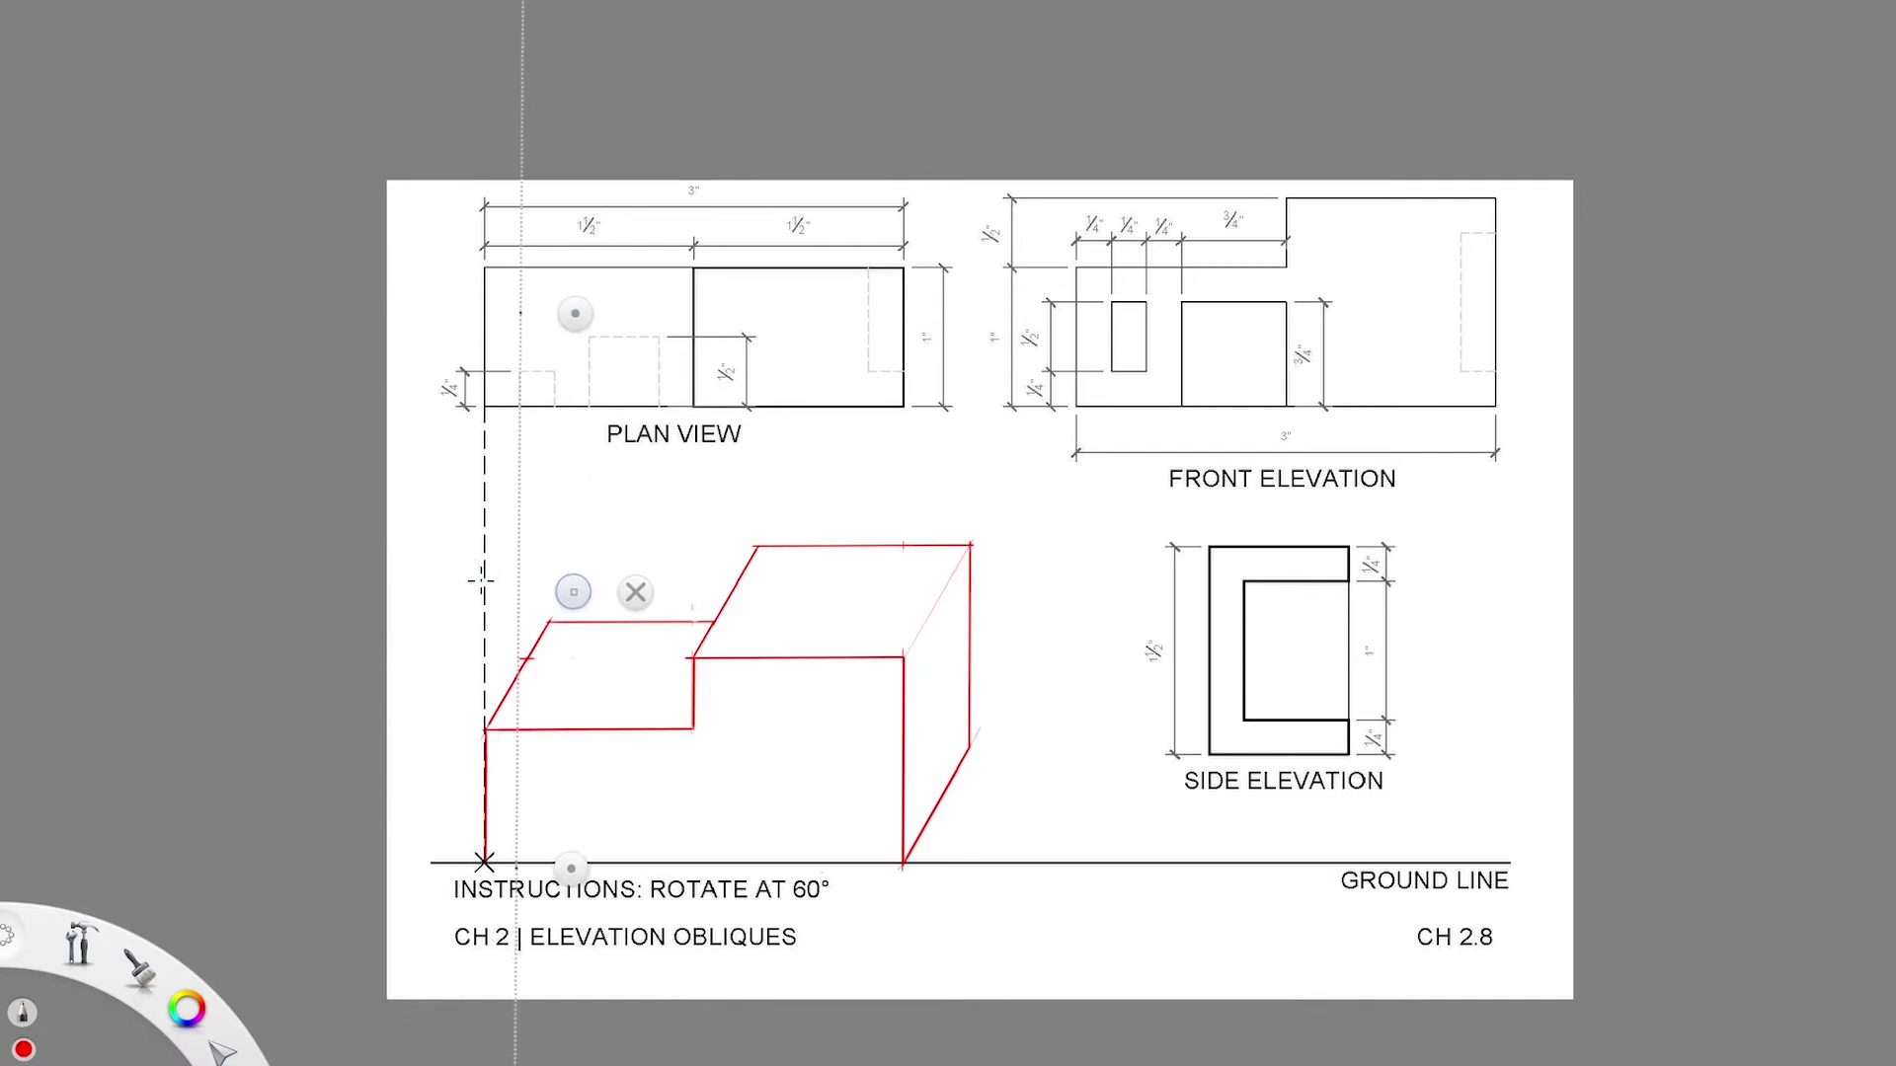
pyautogui.moveTo(551, 594); pyautogui.dragTo(592, 582)
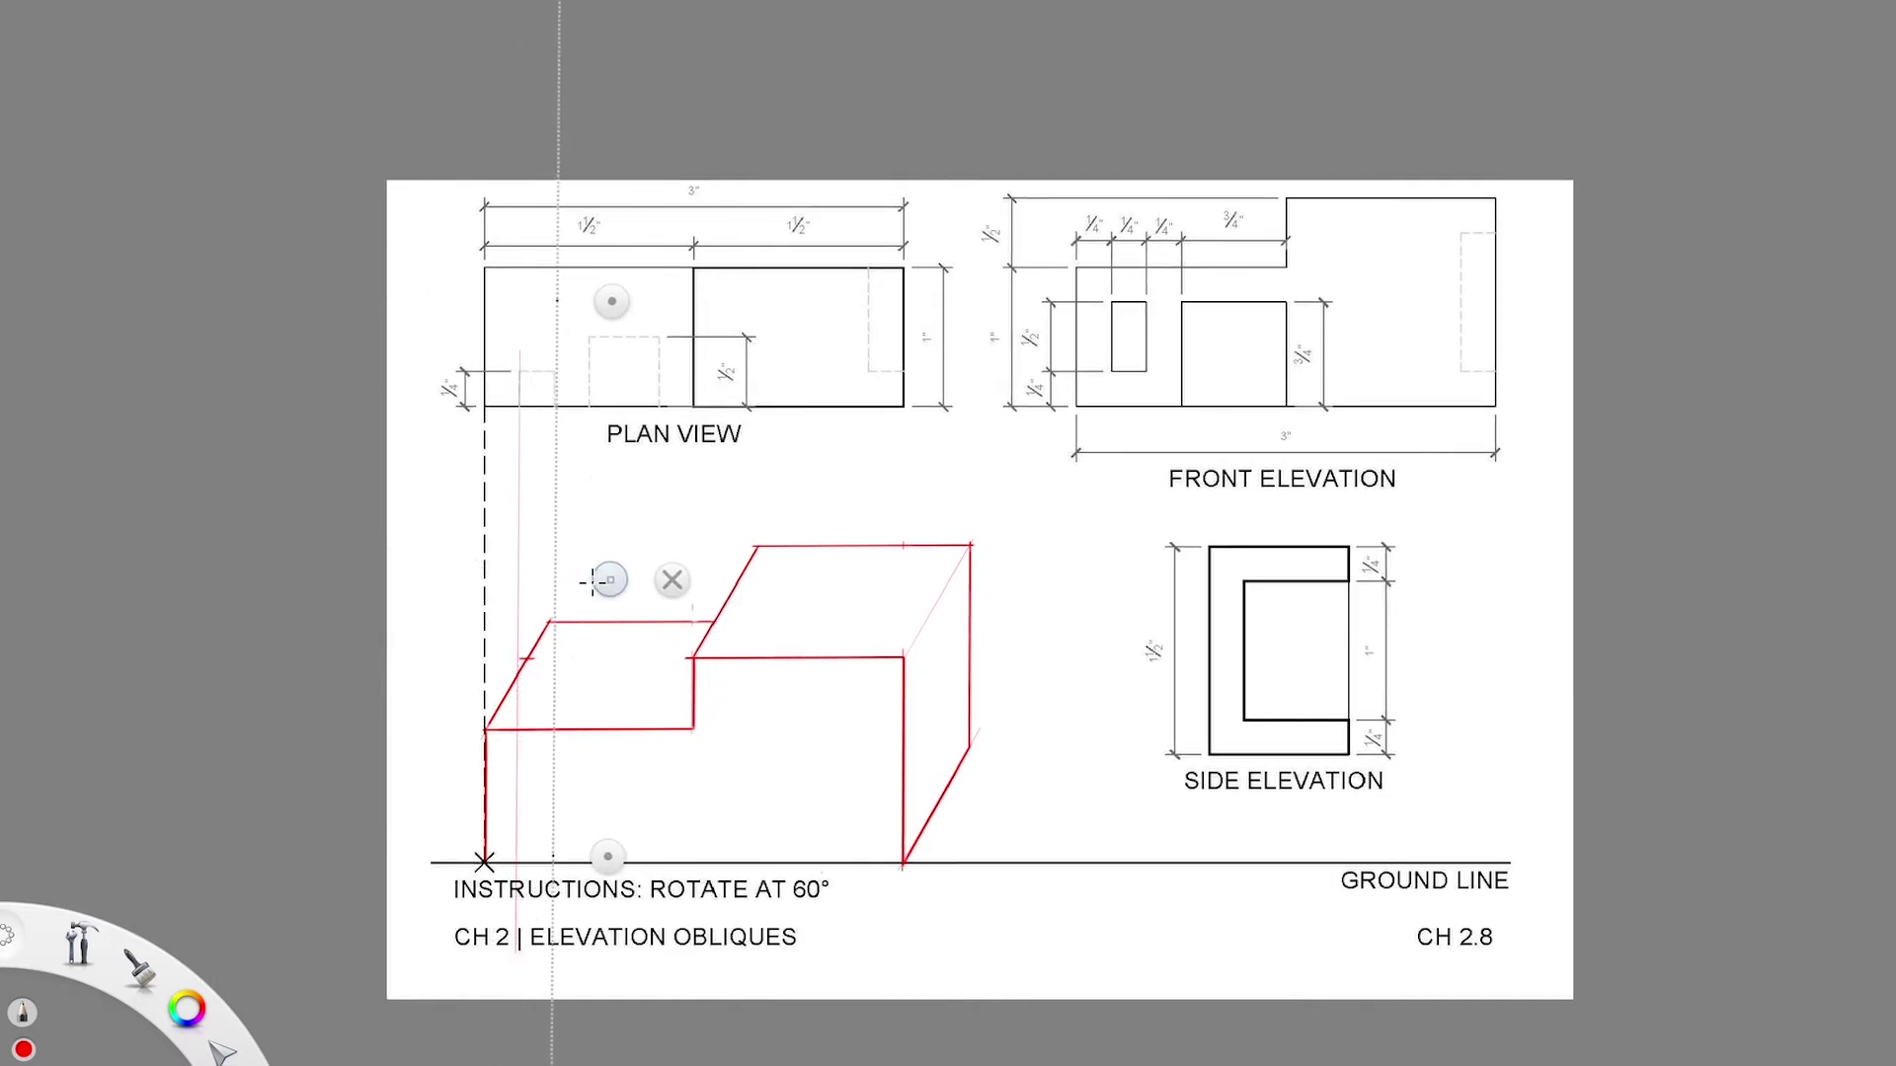
pyautogui.moveTo(554, 351); pyautogui.dragTo(555, 956)
pyautogui.moveTo(592, 582); pyautogui.dragTo(616, 569)
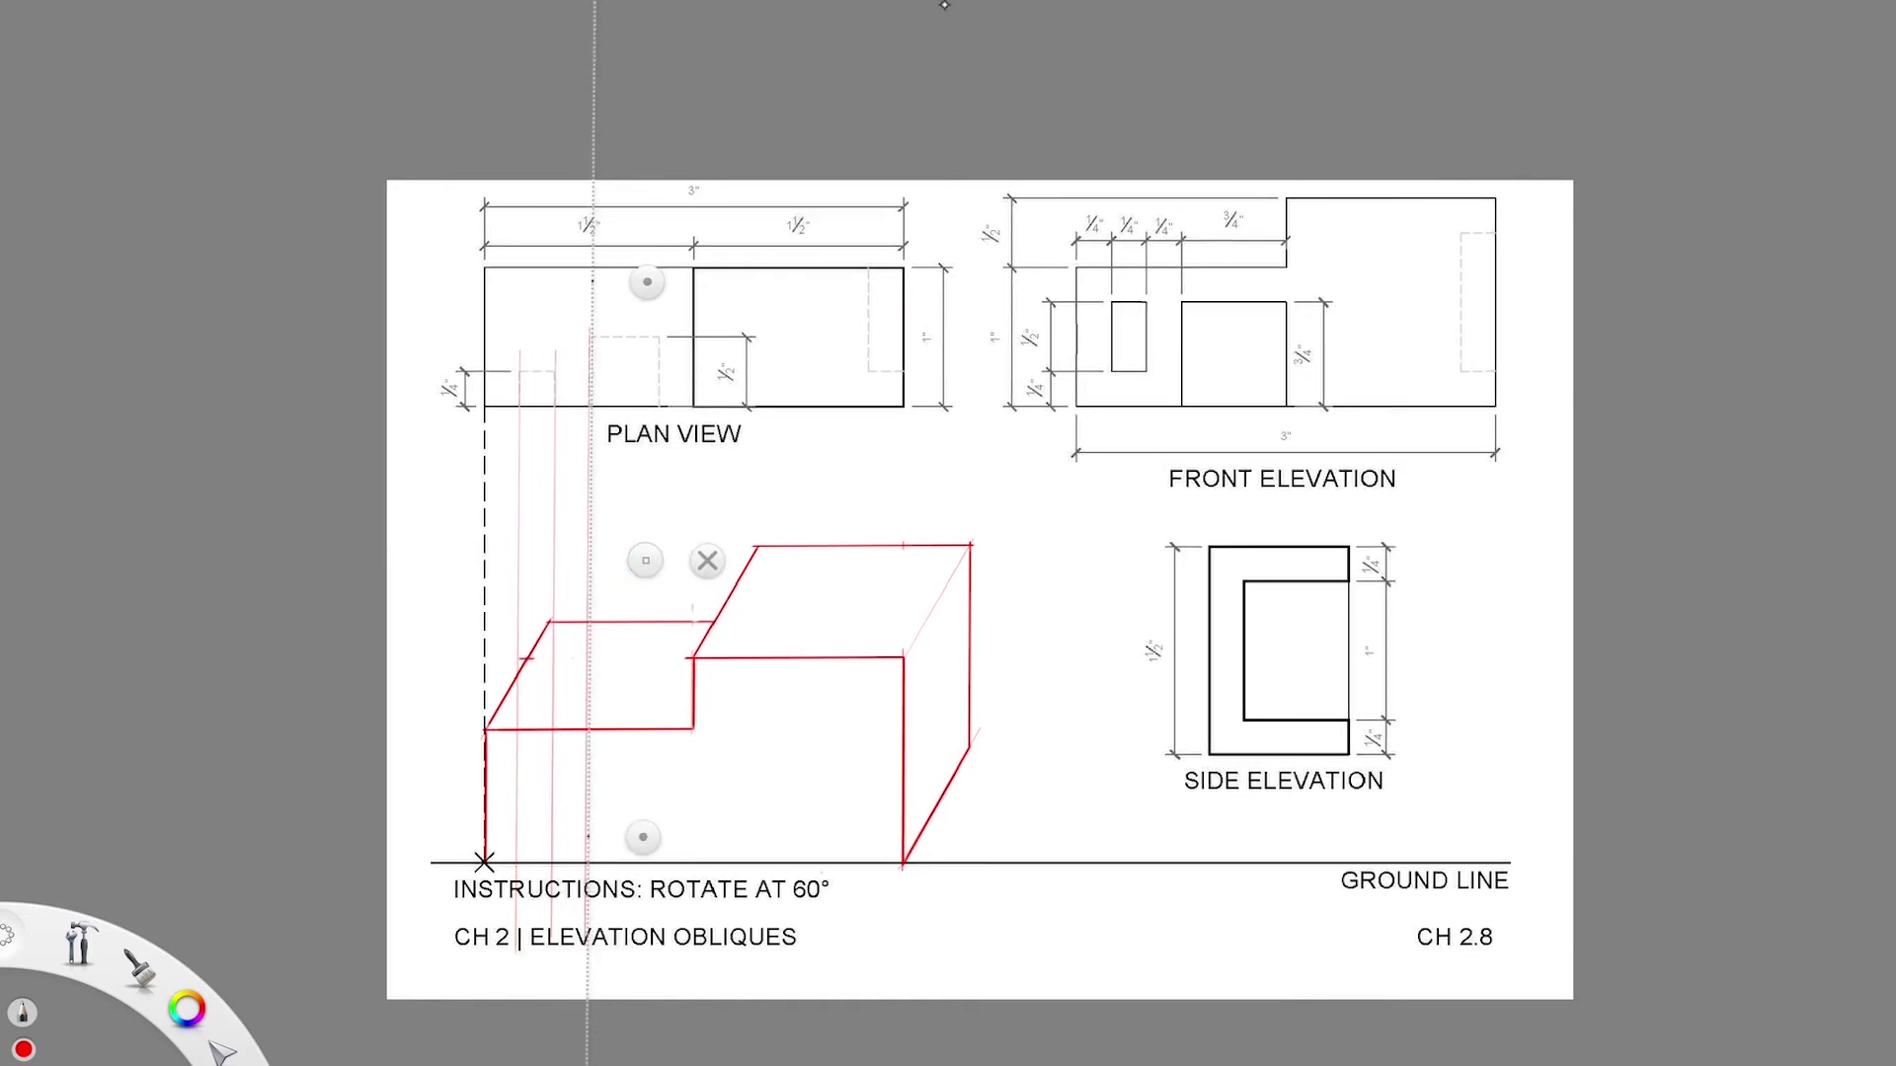
pyautogui.click(708, 561)
# - Draw a vertical guideline from the step's lower corner down past the ground line for the door's right edge
pyautogui.moveTo(1311, 326); pyautogui.dragTo(1348, 323)
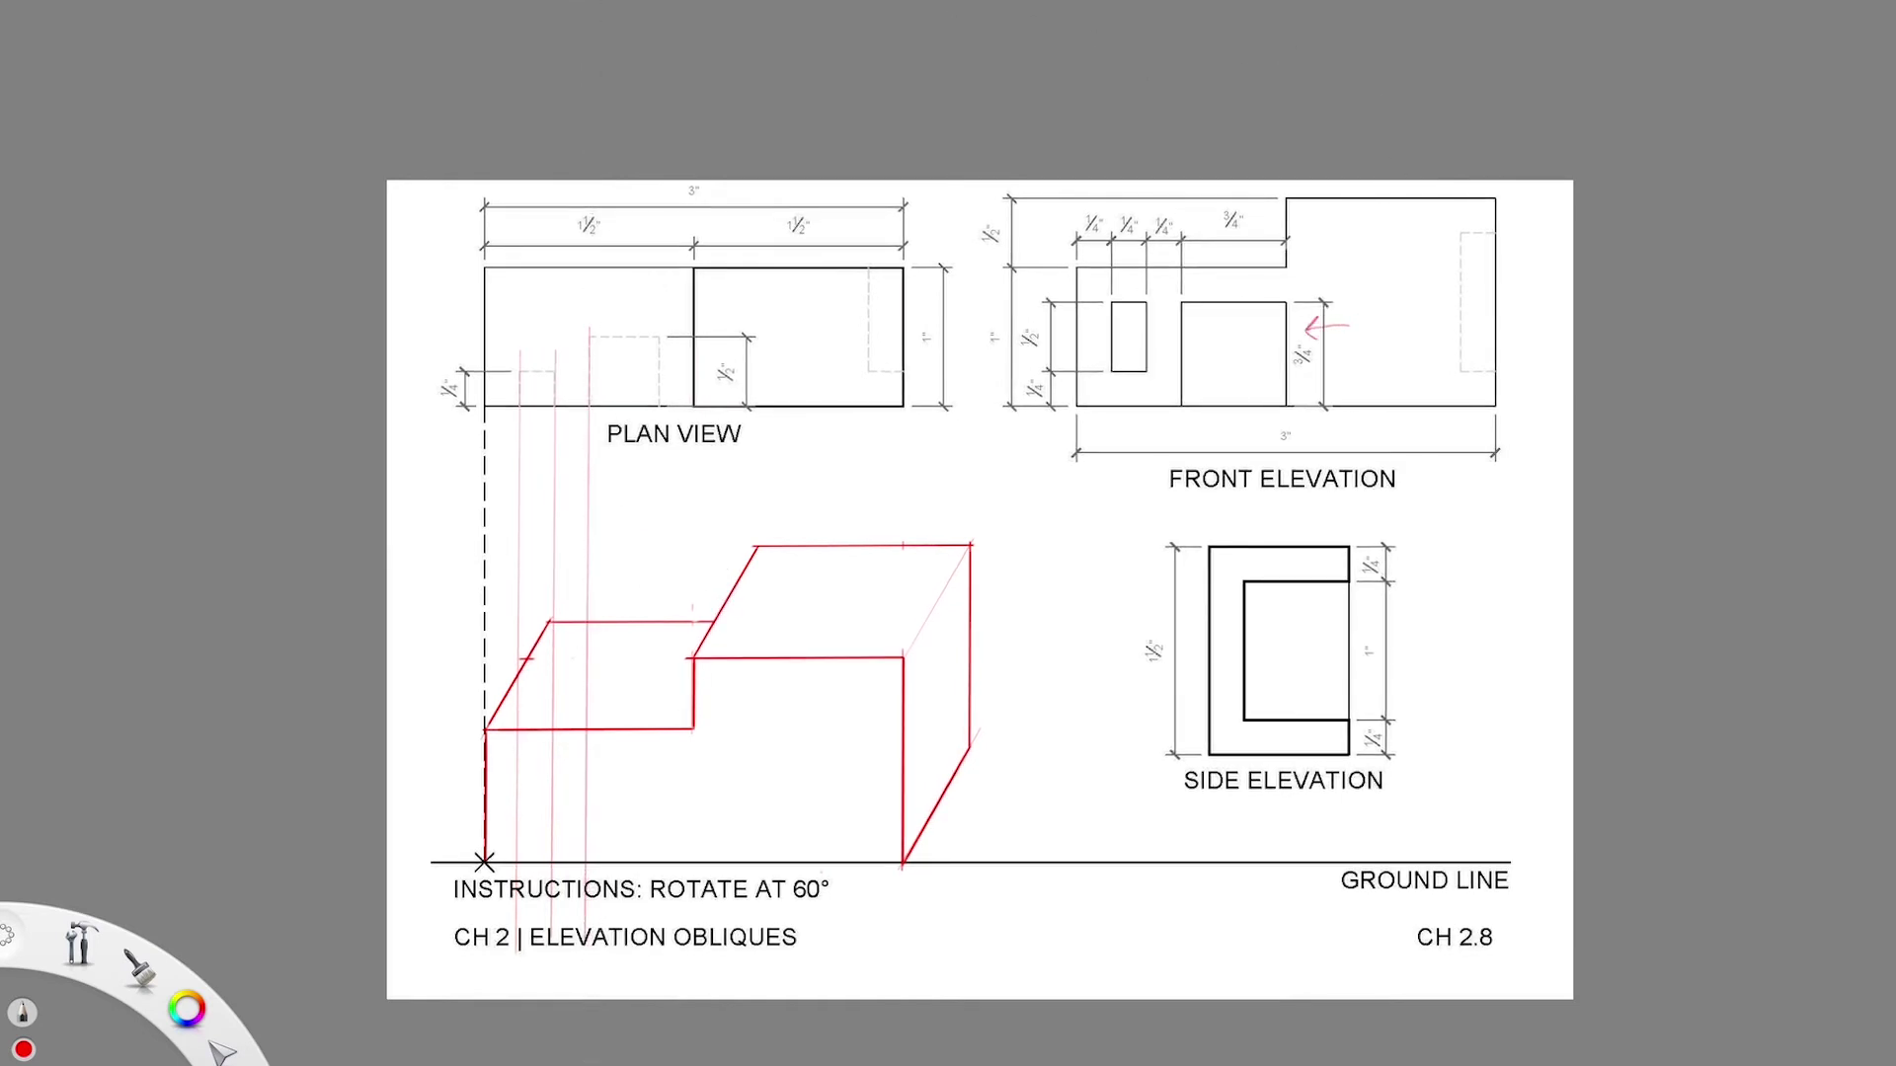
pyautogui.press('r')
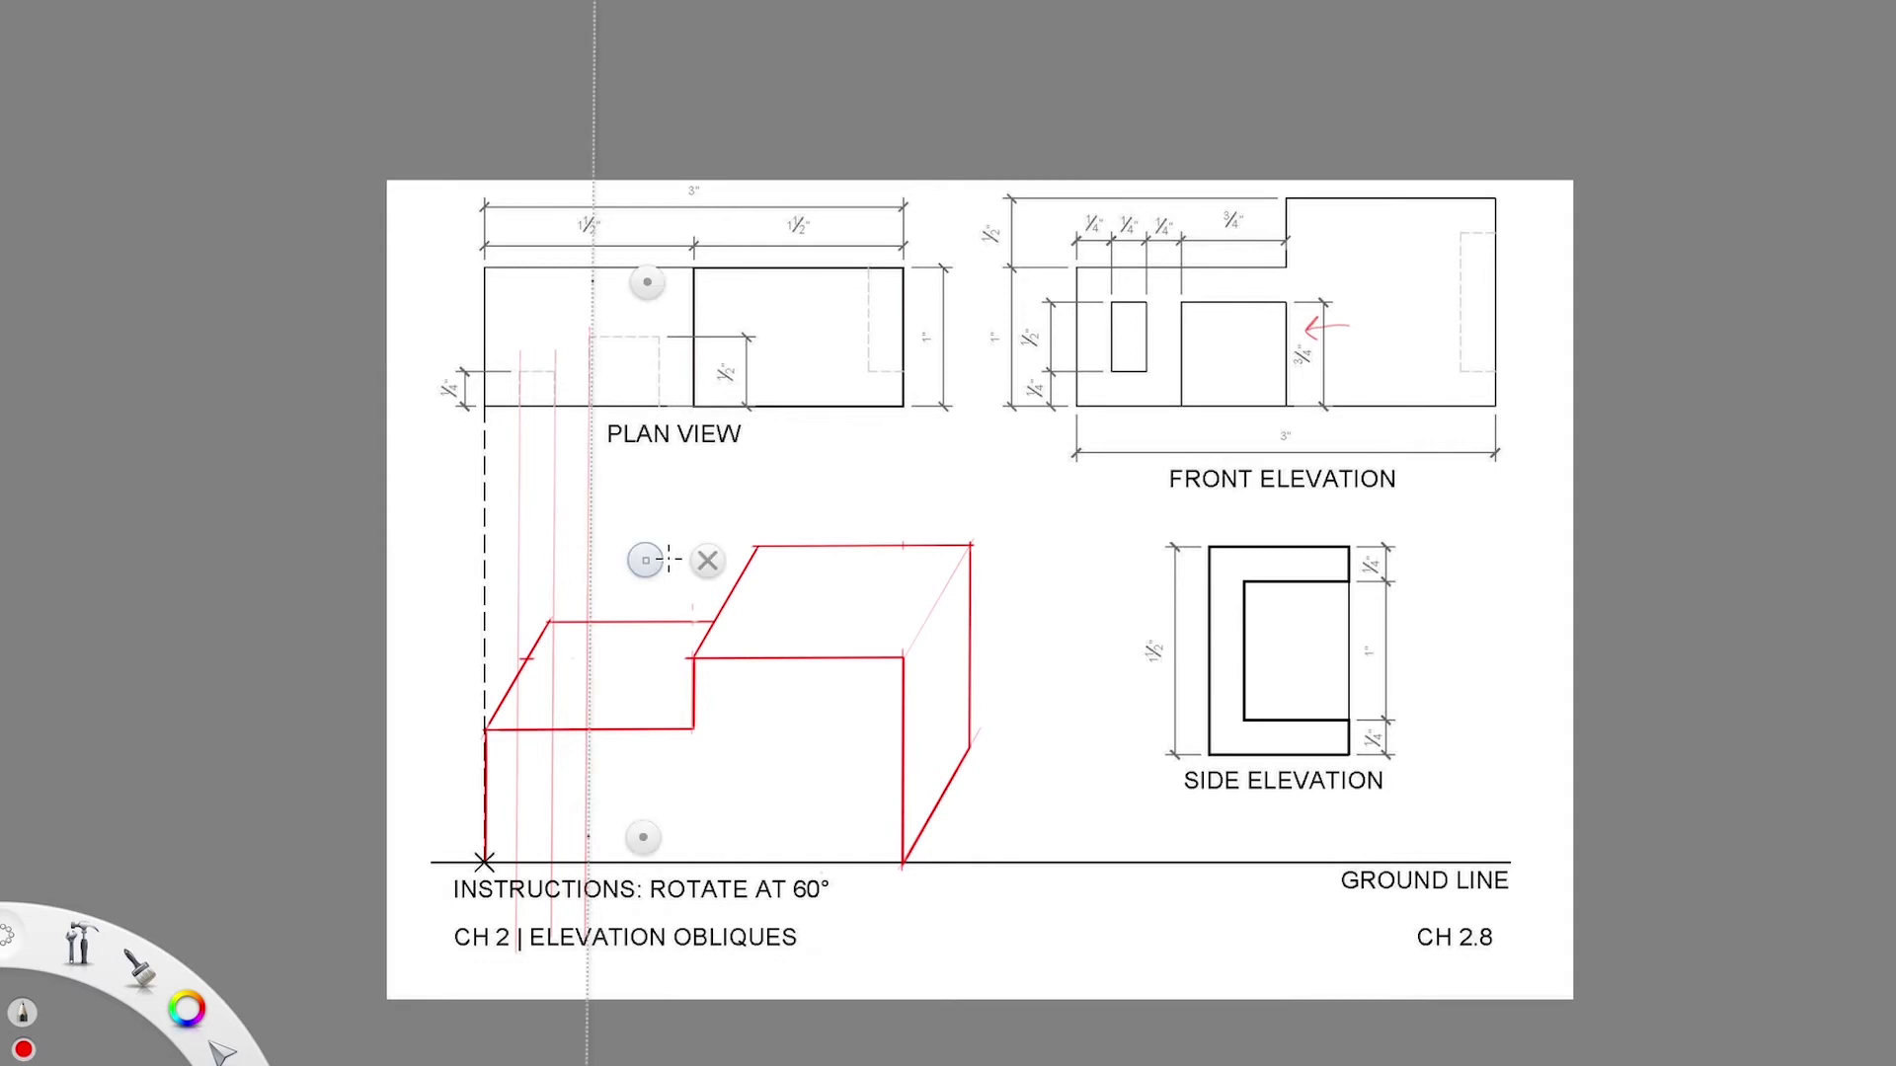
pyautogui.moveTo(643, 554); pyautogui.dragTo(744, 542)
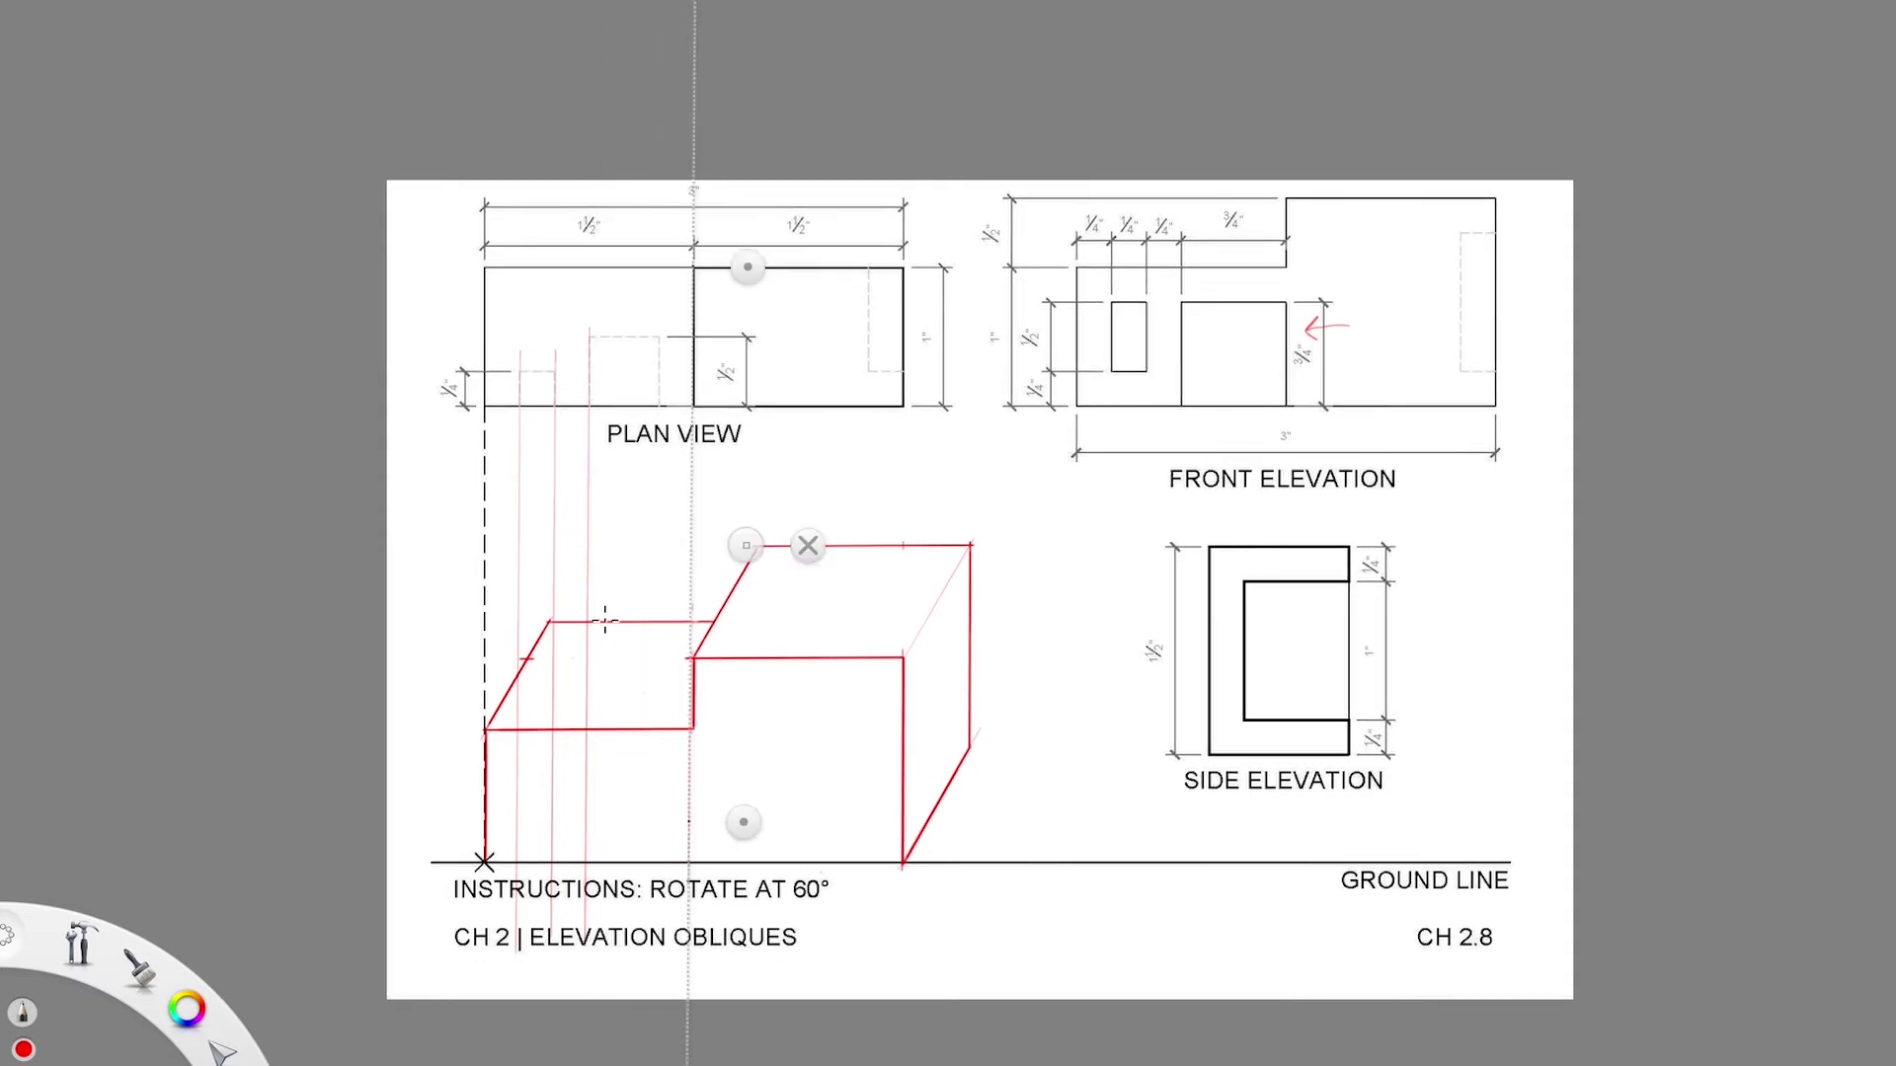
pyautogui.press('r')
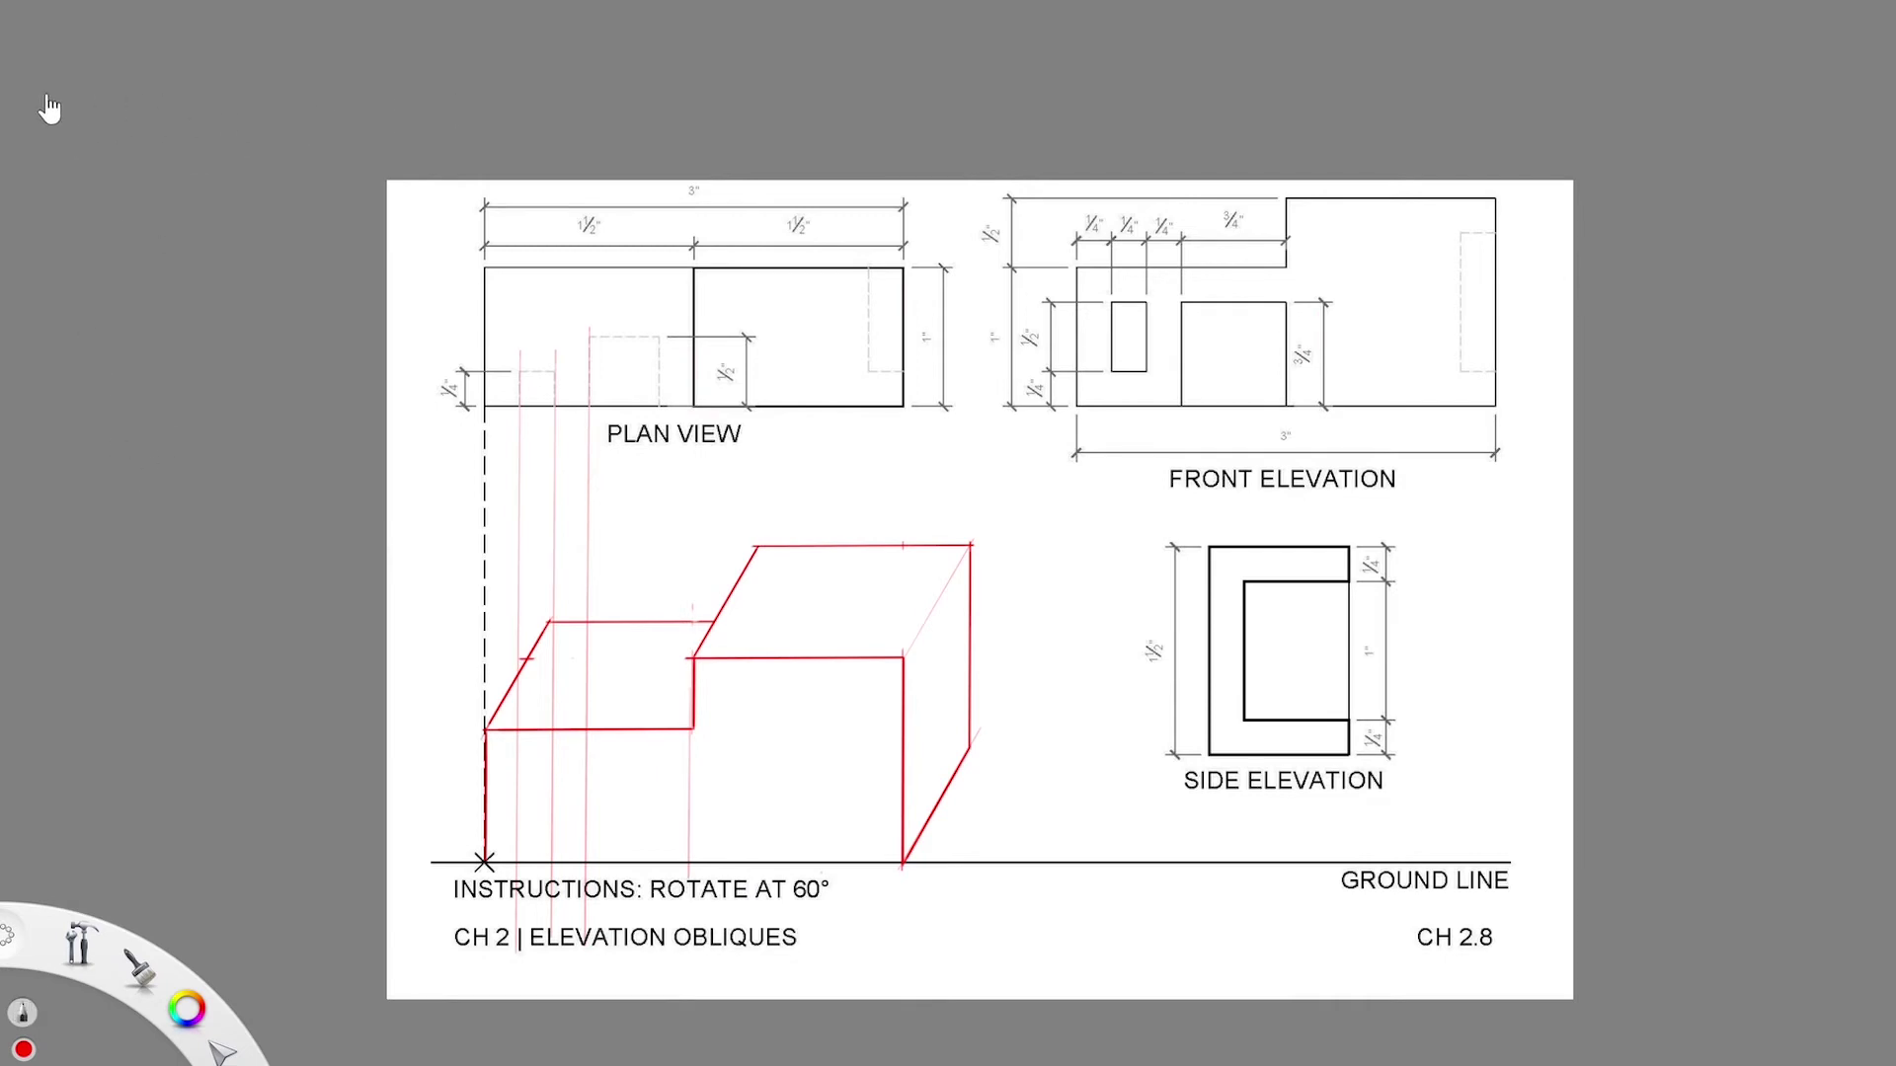
# - Trace the window's left edge in the front elevation down to the ground line and tick its sill height
pyautogui.press('r')
pyautogui.moveTo(768, 541); pyautogui.dragTo(1162, 512)
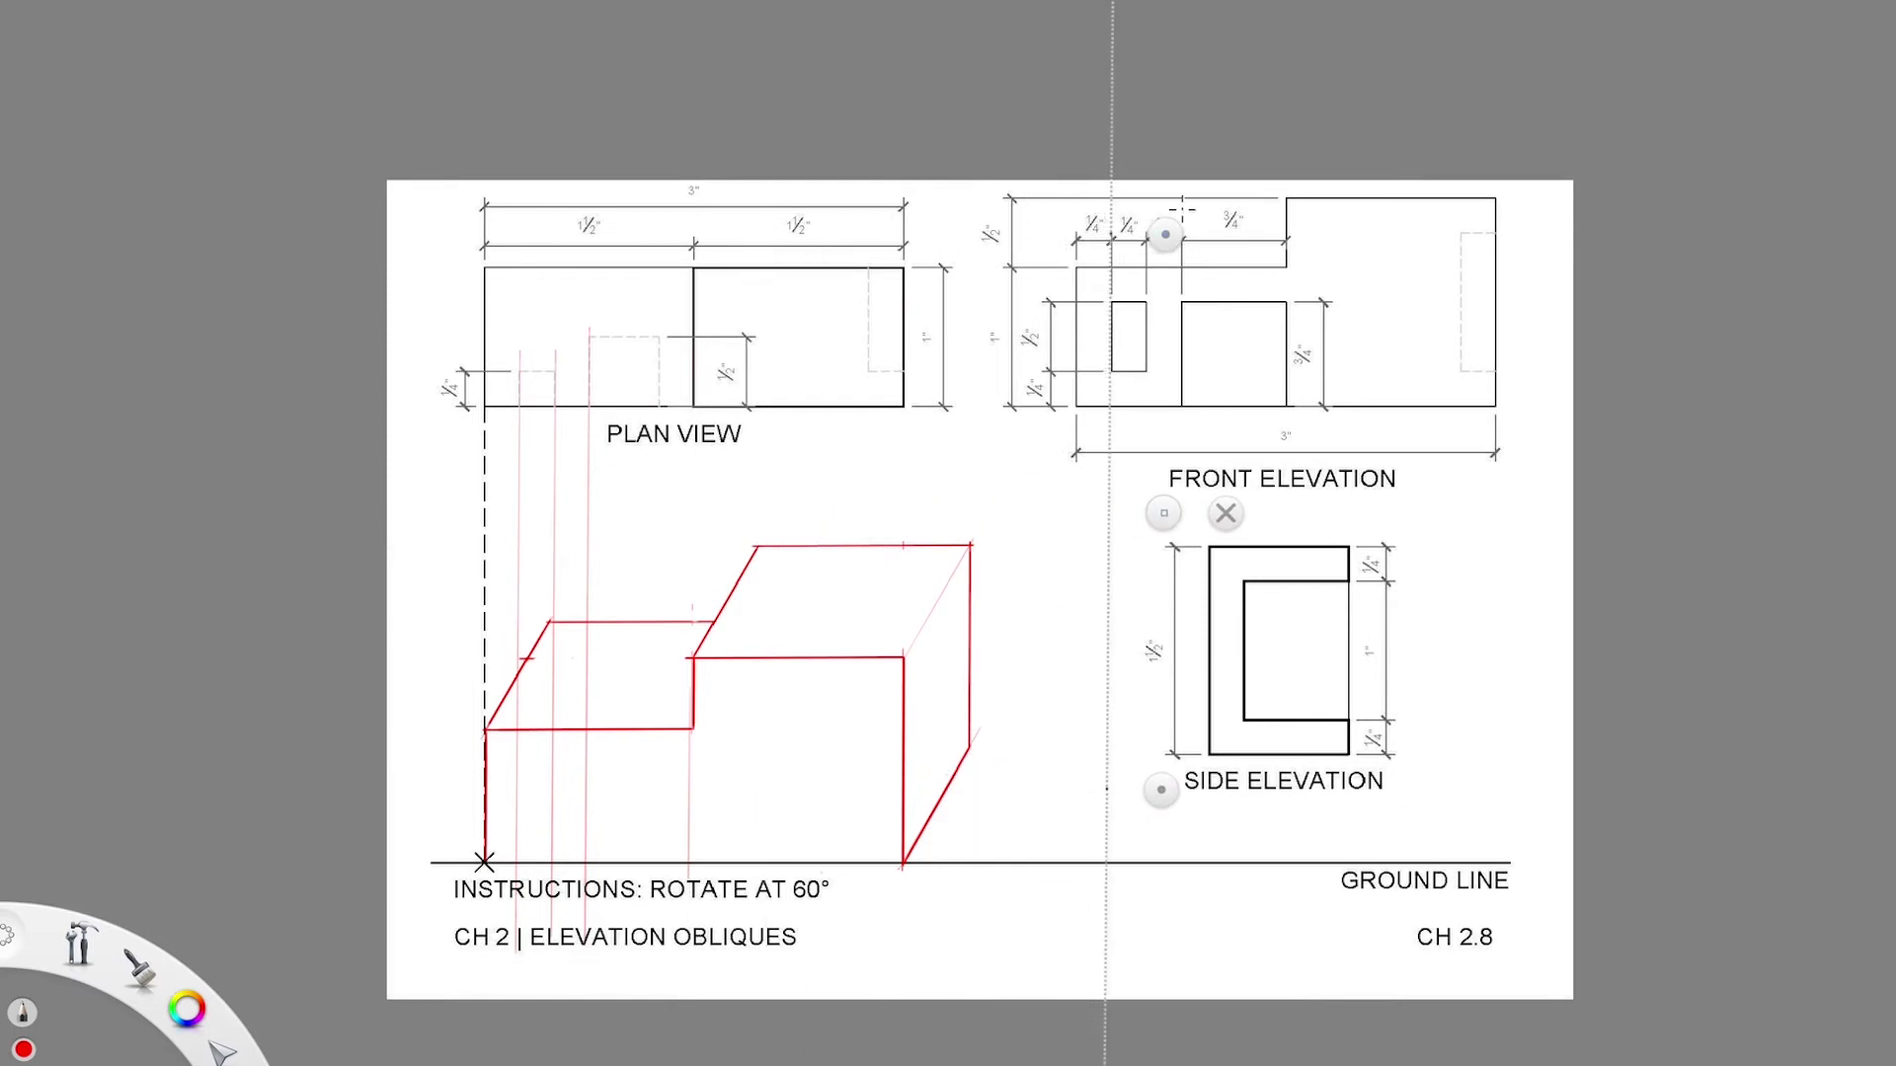
pyautogui.press('r')
pyautogui.moveTo(1132, 396); pyautogui.dragTo(1124, 314)
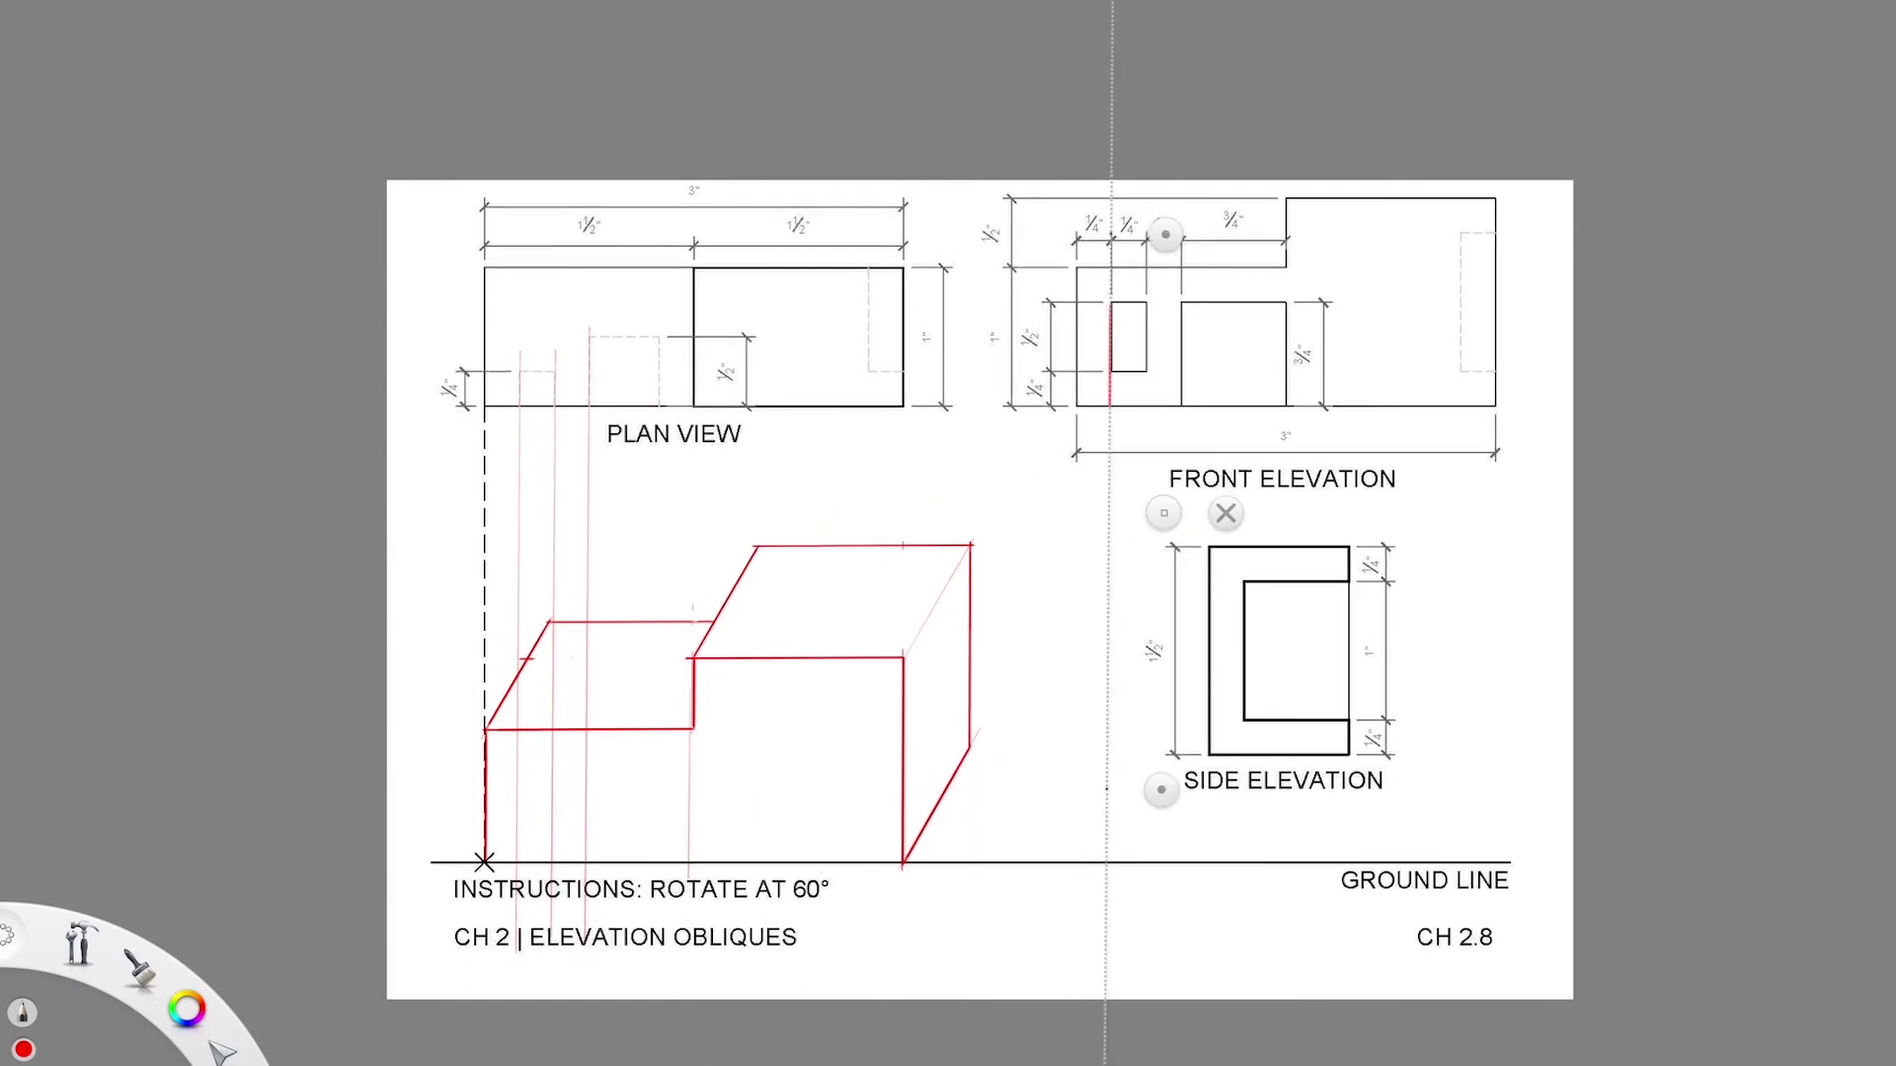
pyautogui.press('r')
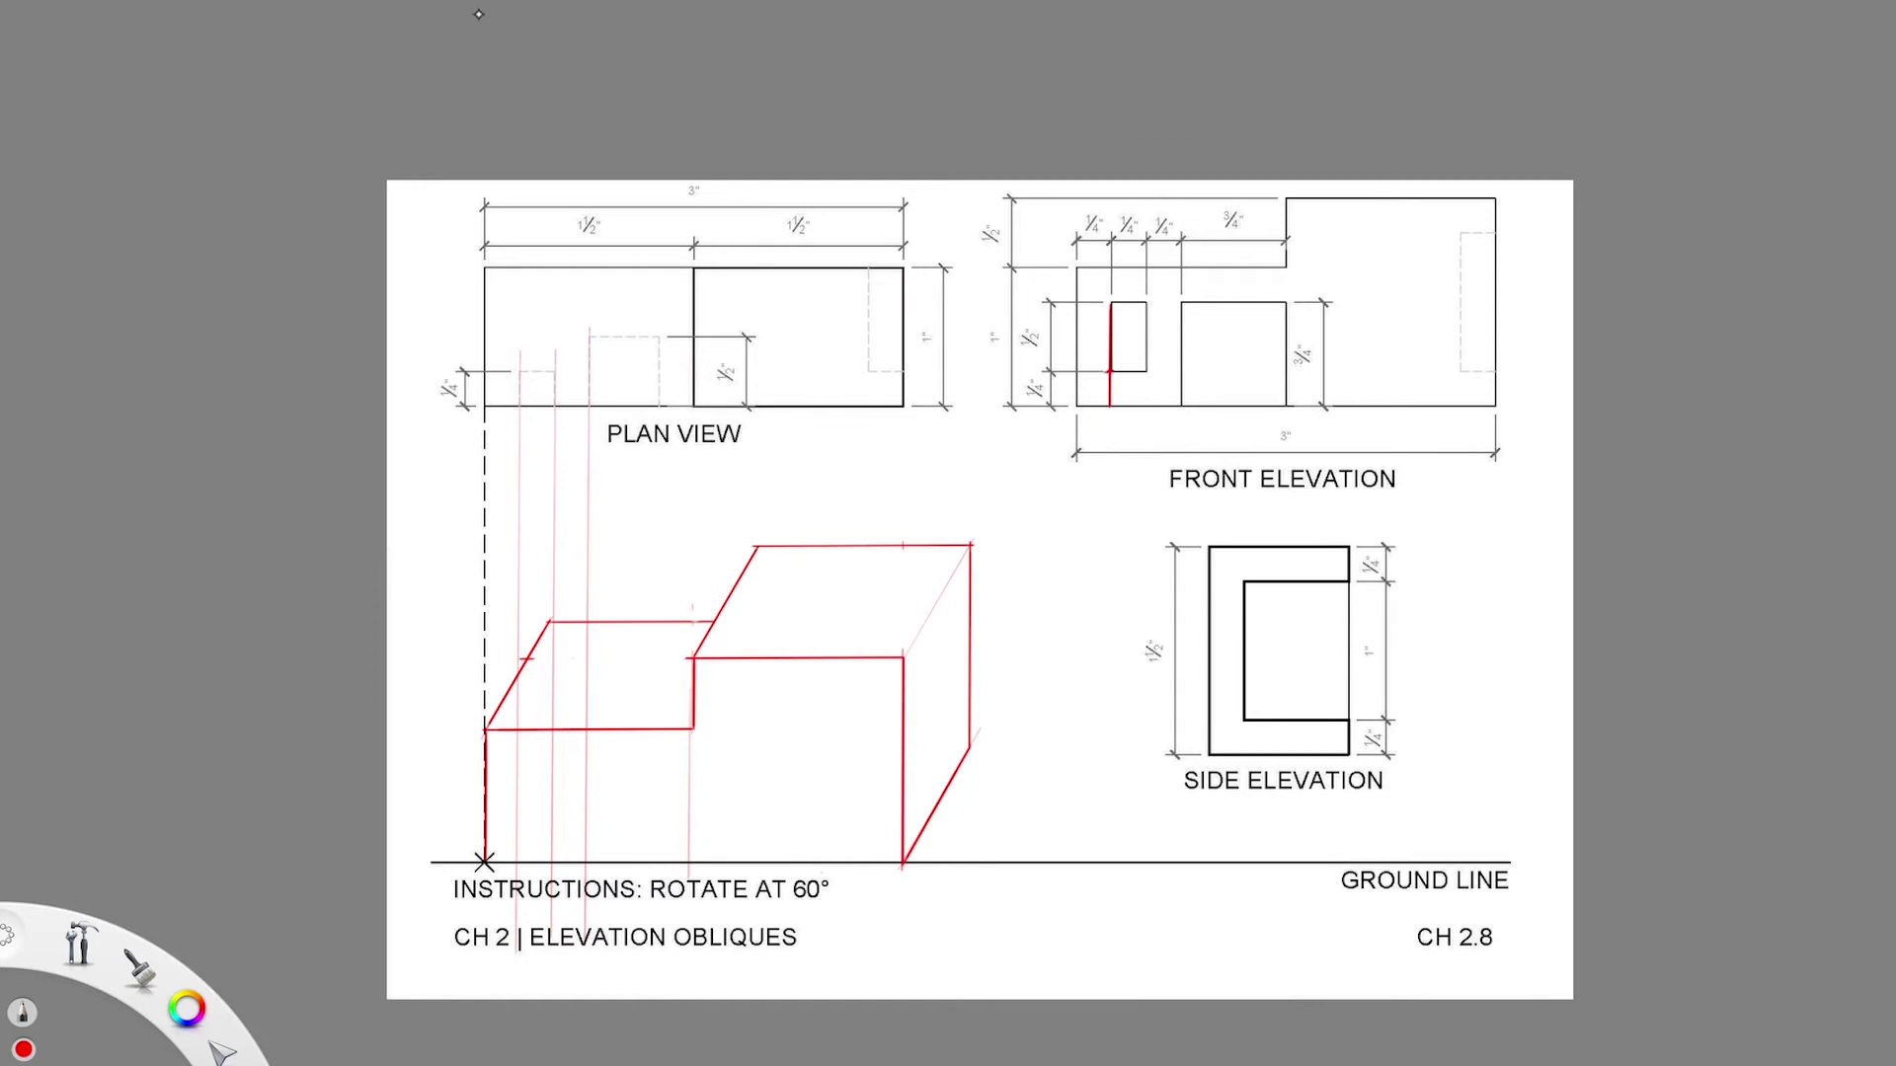
# - Select the traced window height and move it onto the oblique's first vertical guideline, resting on the ground line
pyautogui.moveTo(1089, 282); pyautogui.dragTo(1140, 429)
pyautogui.press('v')
pyautogui.moveTo(999, 424); pyautogui.dragTo(458, 886)
pyautogui.moveTo(571, 805); pyautogui.dragTo(520, 798)
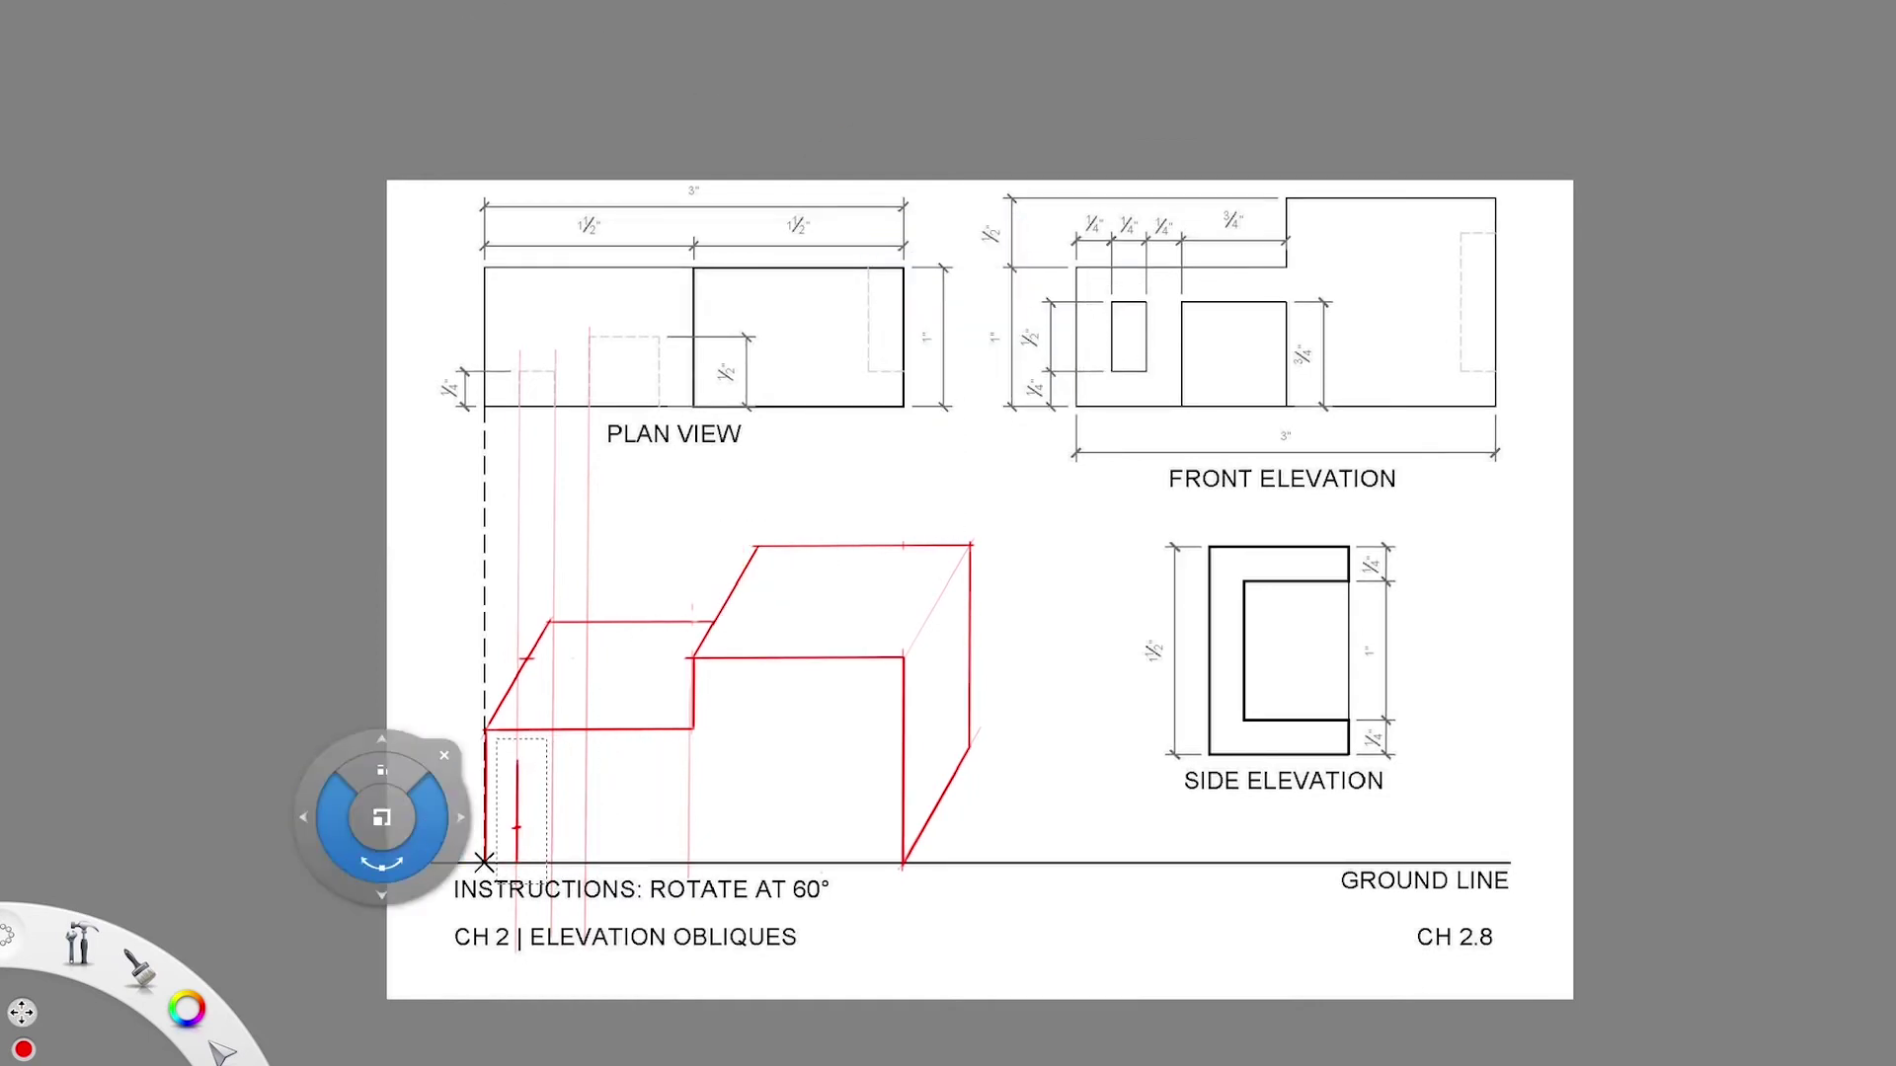
pyautogui.press('Escape')
# - Draw the horizontal head lines of the window and door and the window's sill line from the transferred heights
pyautogui.press('r')
pyautogui.moveTo(1163, 233)
pyautogui.mouseDown()
pyautogui.moveTo(731, 415)
pyautogui.moveTo(476, 725)
pyautogui.moveTo(478, 842)
pyautogui.mouseUp()
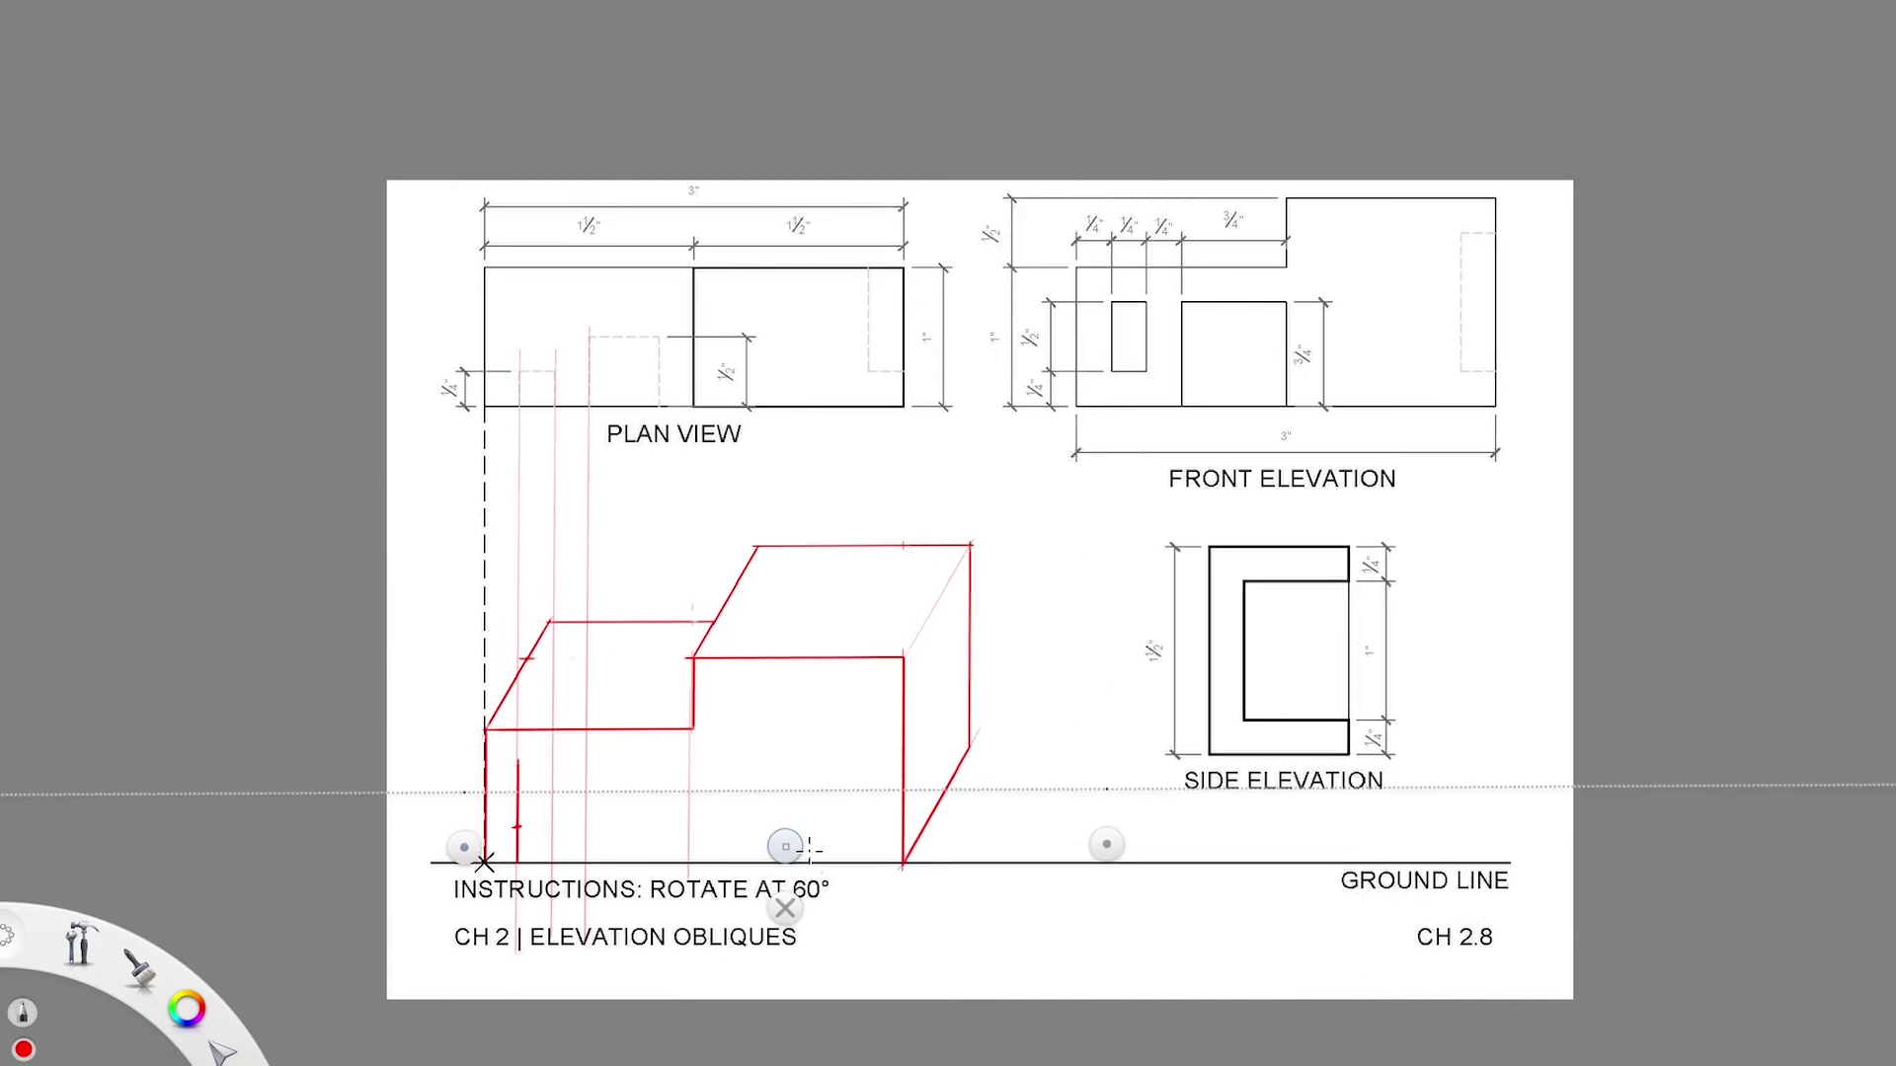
pyautogui.moveTo(1040, 866)
pyautogui.mouseDown()
pyautogui.moveTo(813, 849)
pyautogui.moveTo(553, 765)
pyautogui.moveTo(632, 760)
pyautogui.moveTo(608, 758)
pyautogui.moveTo(569, 818)
pyautogui.mouseUp()
# - Draw the right vertical edges of the window and door and erase the excess guidelines around them
pyautogui.moveTo(861, 881); pyautogui.dragTo(1009, 594)
pyautogui.moveTo(749, 698); pyautogui.dragTo(569, 673)
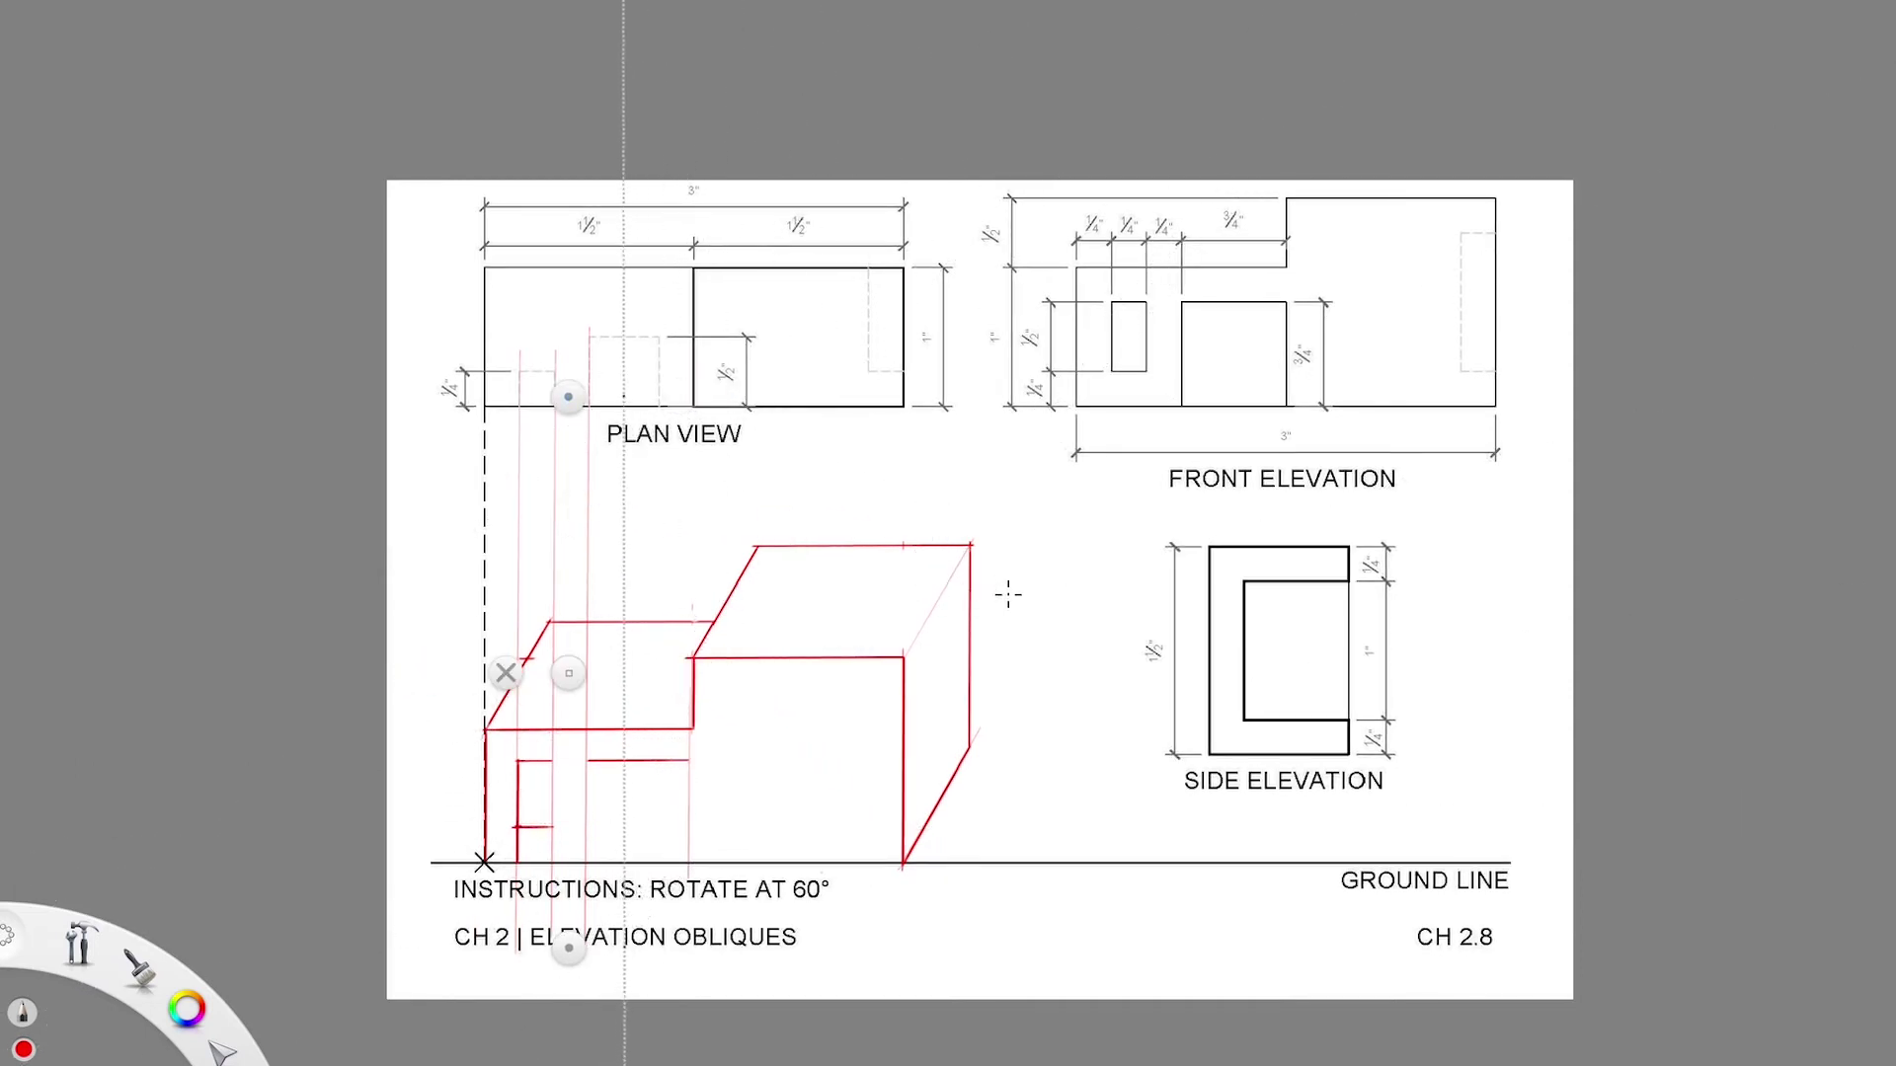
pyautogui.moveTo(568, 396); pyautogui.dragTo(681, 398)
pyautogui.moveTo(671, 651); pyautogui.dragTo(626, 653)
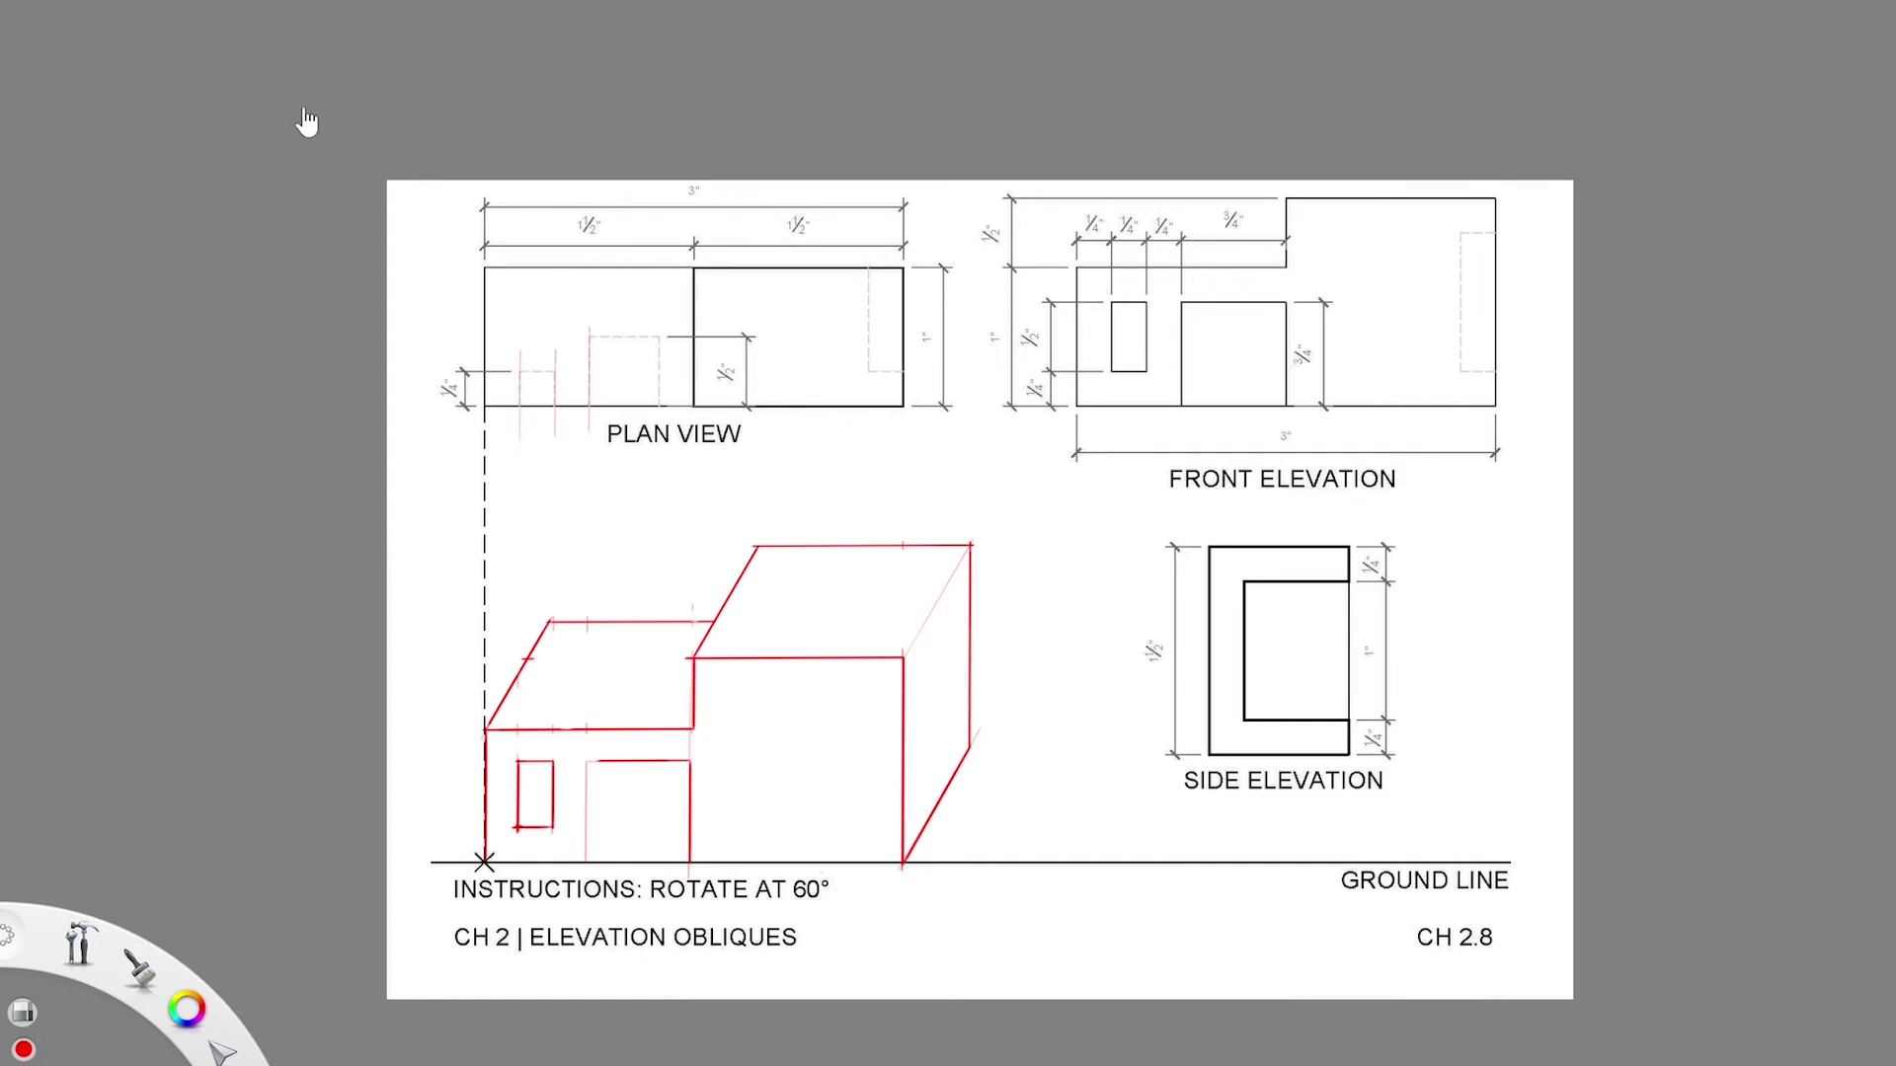
# - Draw the door's left vertical edge from its head line down to the ground line
pyautogui.hotkey('ctrl', 'r')
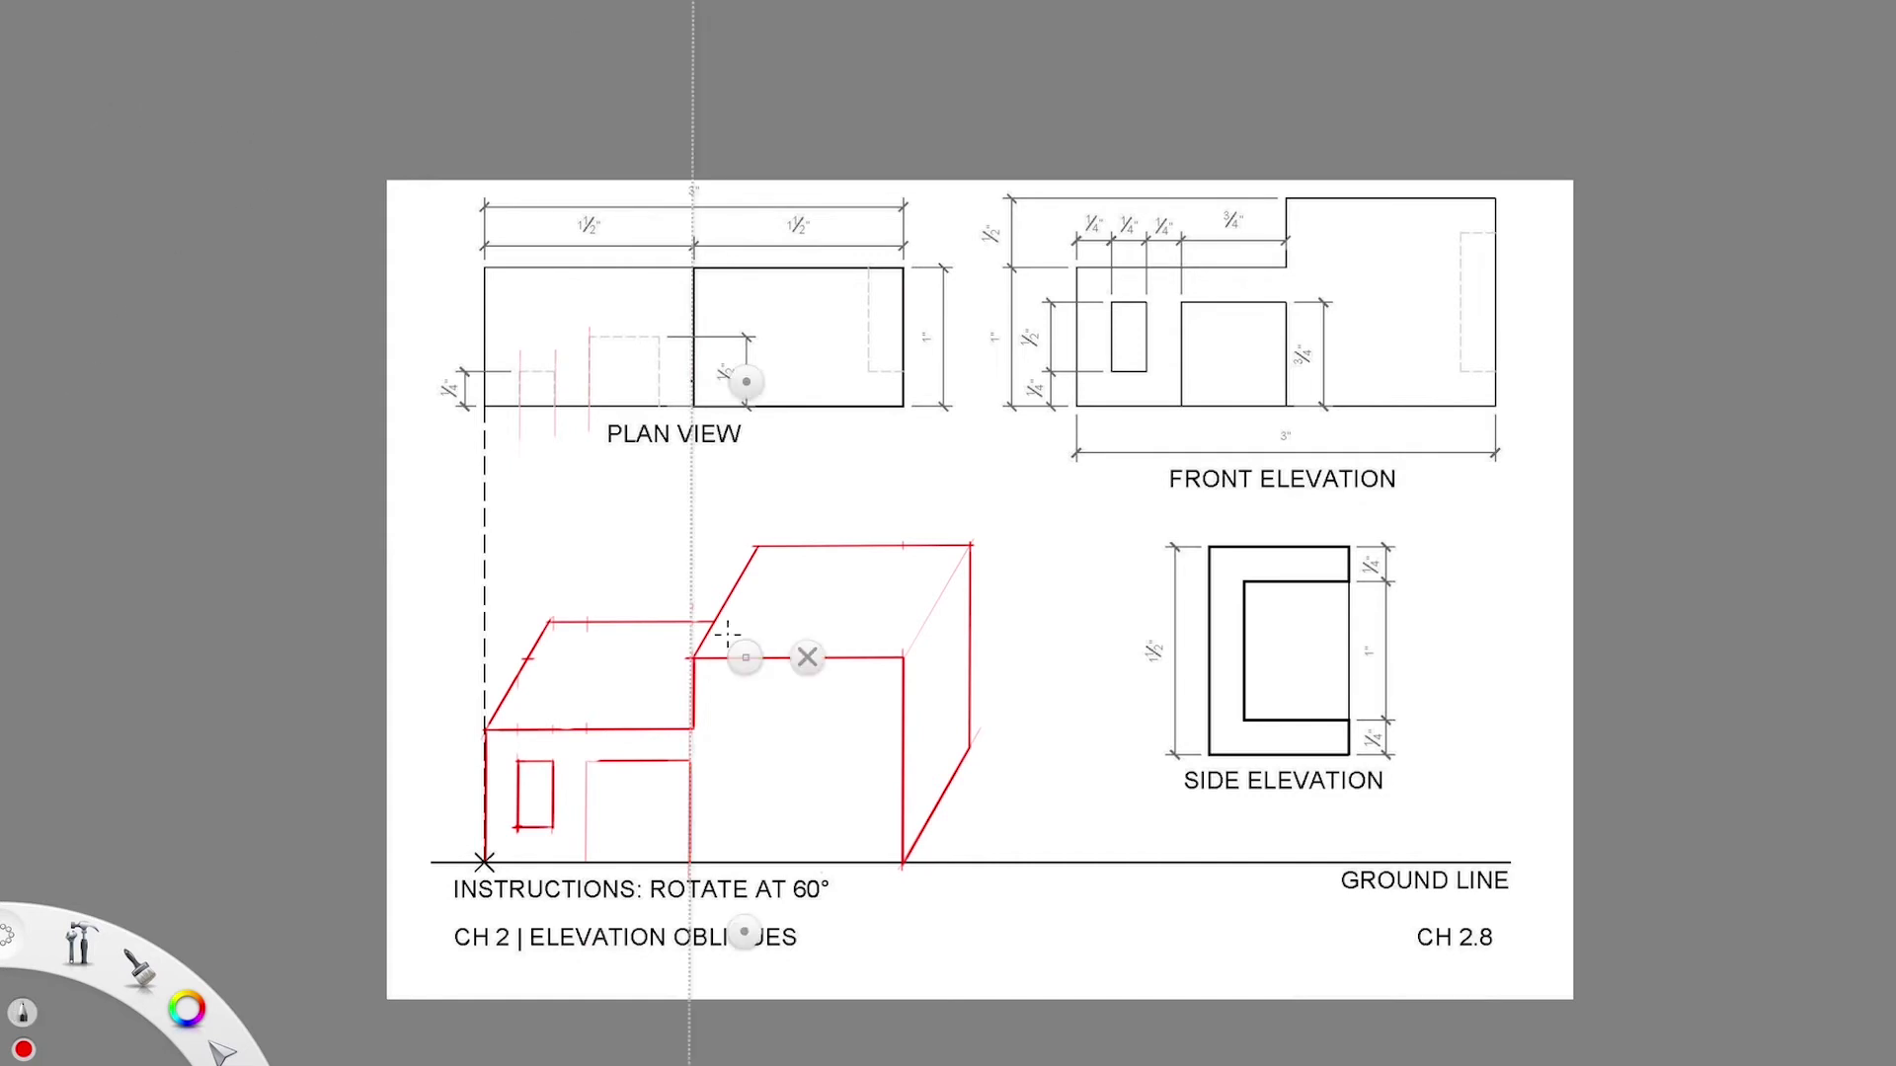
pyautogui.moveTo(740, 643); pyautogui.dragTo(637, 665)
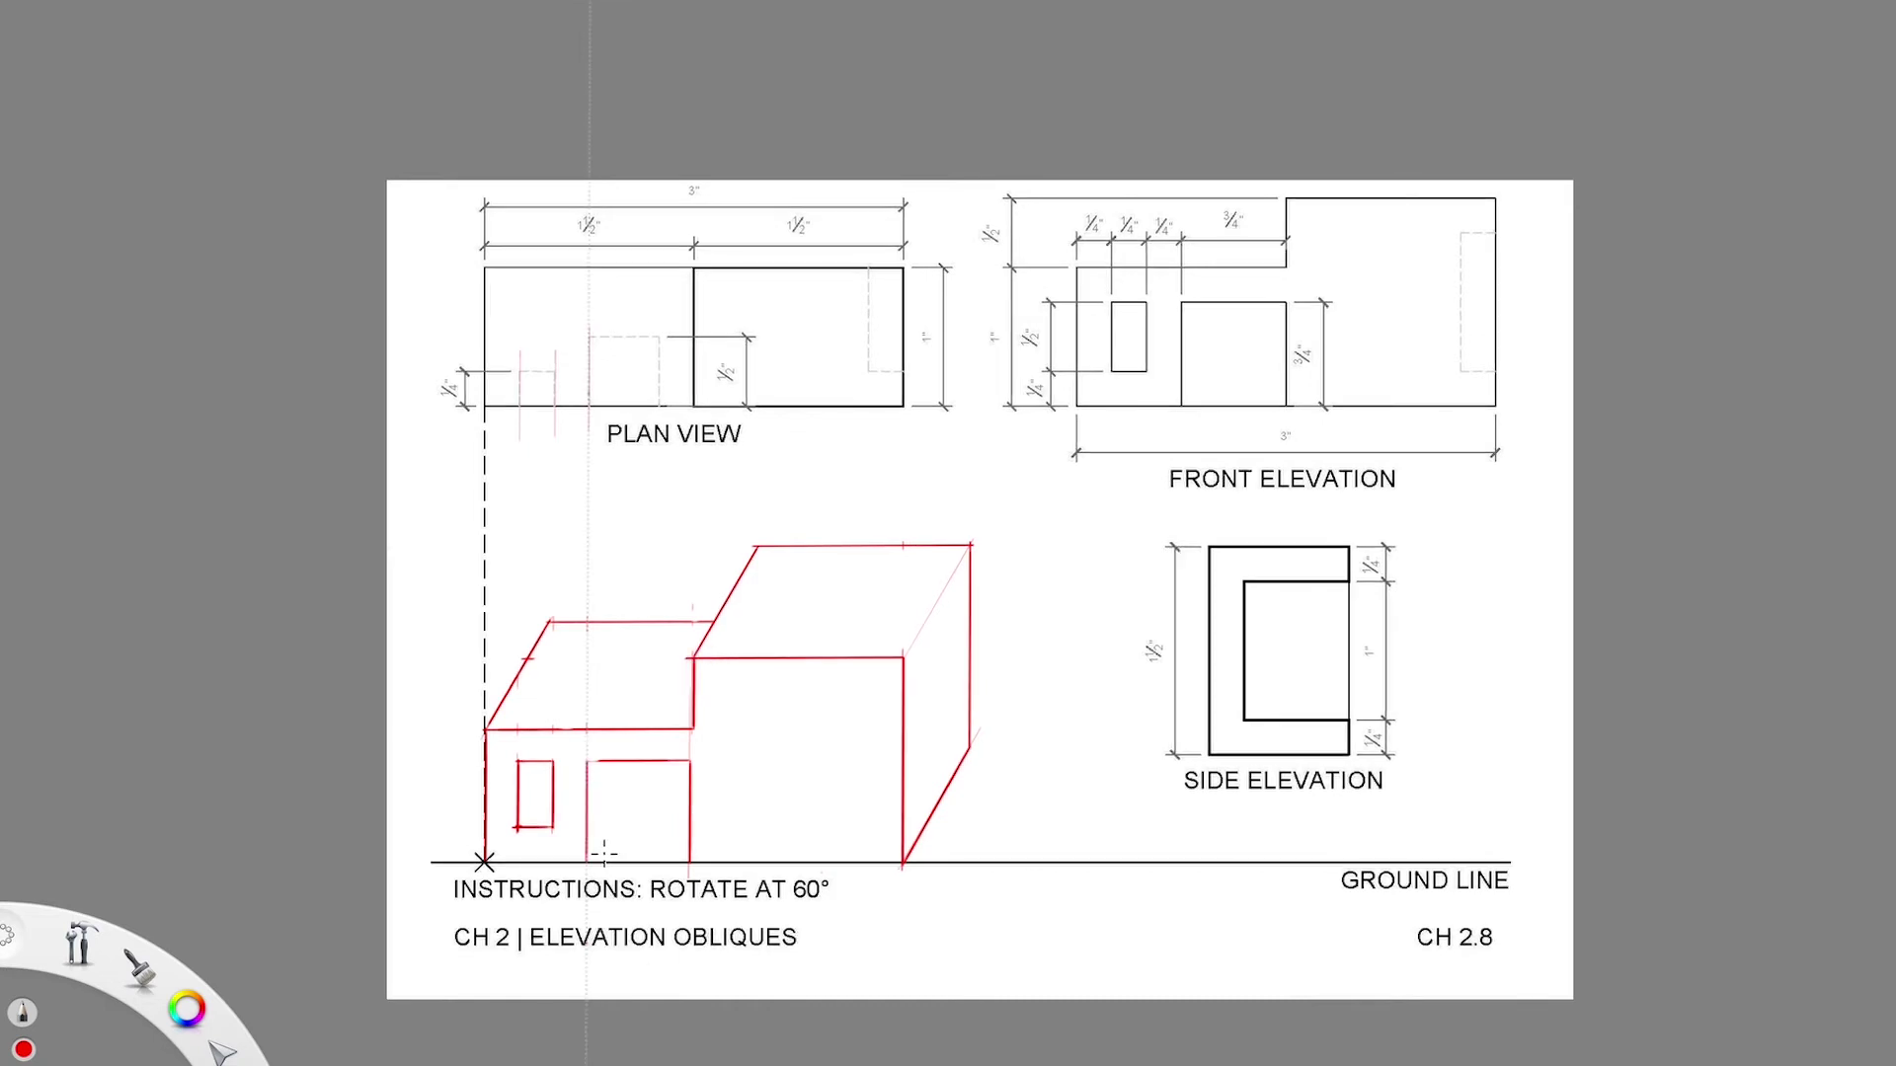
# - Draw 60° receding guidelines from the lower left corners of the door and the window
pyautogui.moveTo(673, 347)
pyautogui.moveTo(643, 394)
pyautogui.mouseDown()
pyautogui.moveTo(825, 427)
pyautogui.moveTo(911, 505)
pyautogui.mouseUp()
pyautogui.press('r')
pyautogui.hotkey('ctrl', 'z')
pyautogui.press('r')
pyautogui.moveTo(773, 739); pyautogui.dragTo(772, 662)
pyautogui.moveTo(941, 427); pyautogui.dragTo(904, 422)
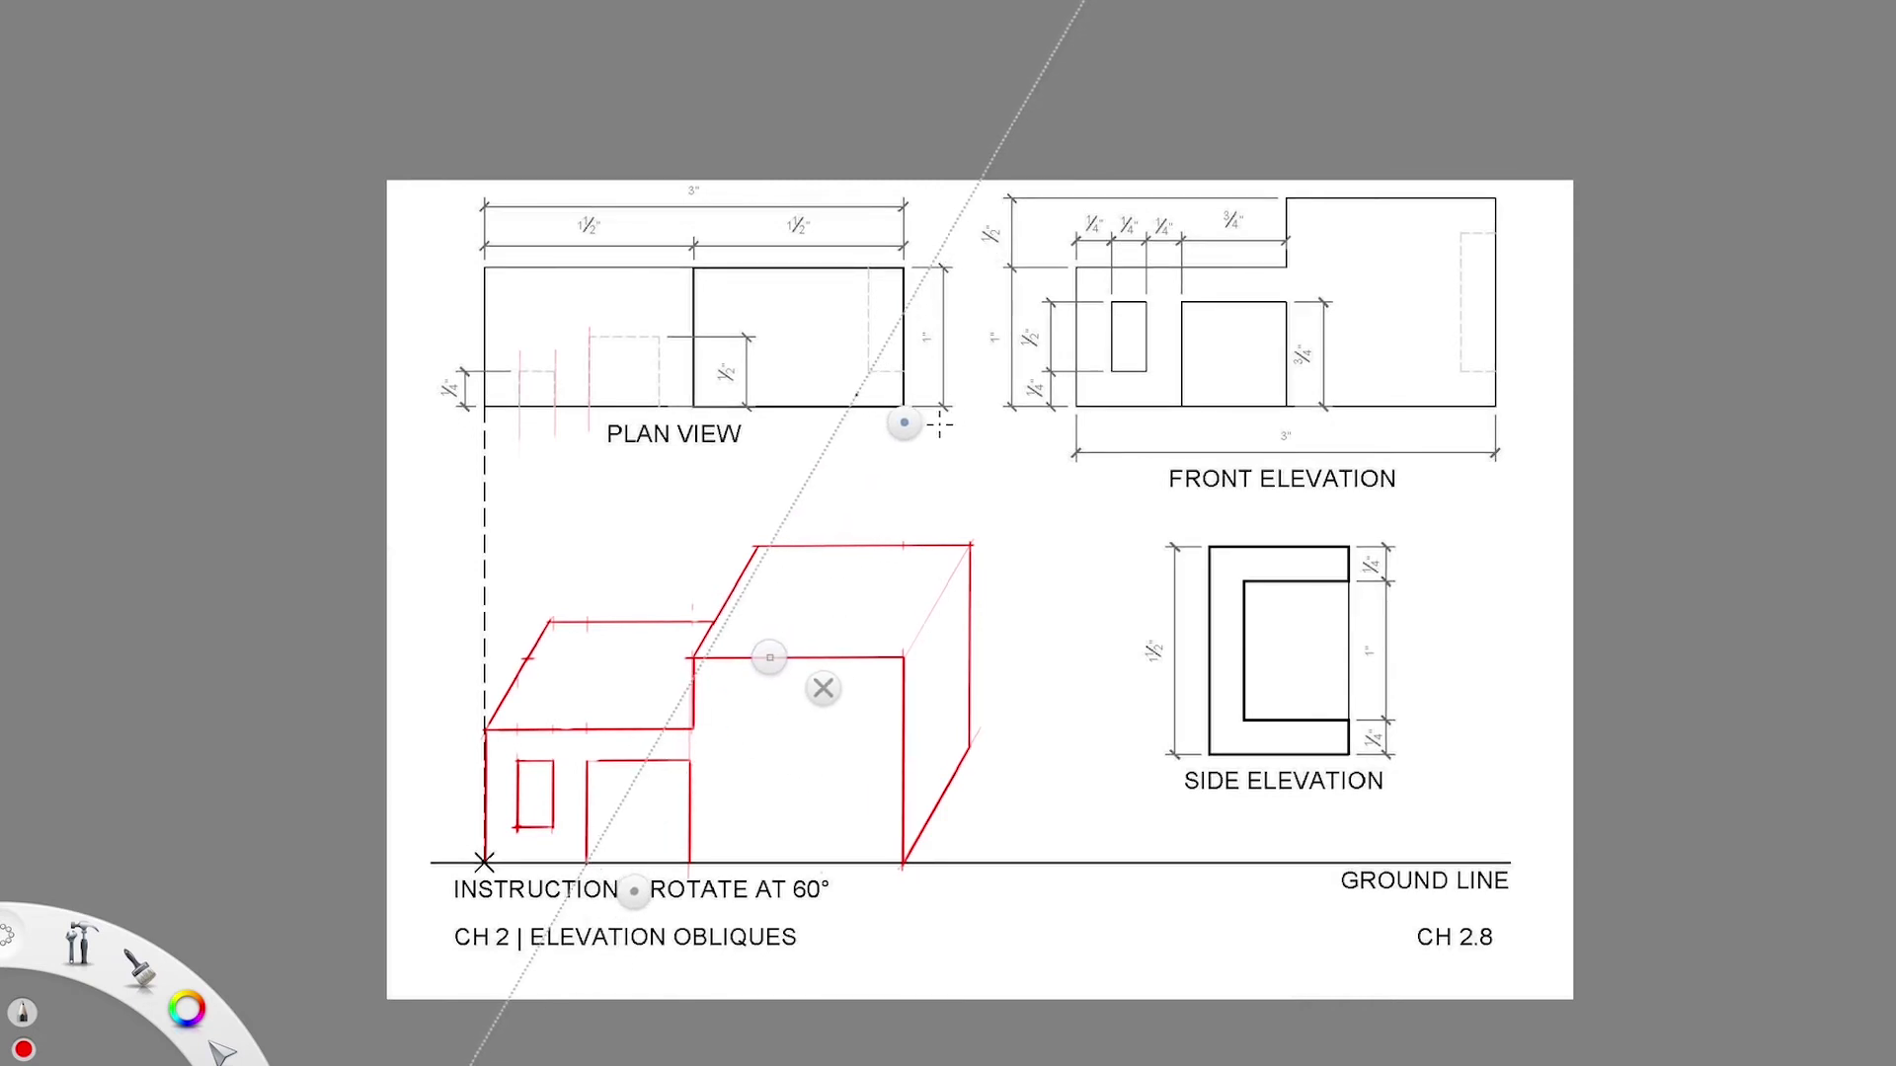
pyautogui.moveTo(771, 660); pyautogui.dragTo(700, 618)
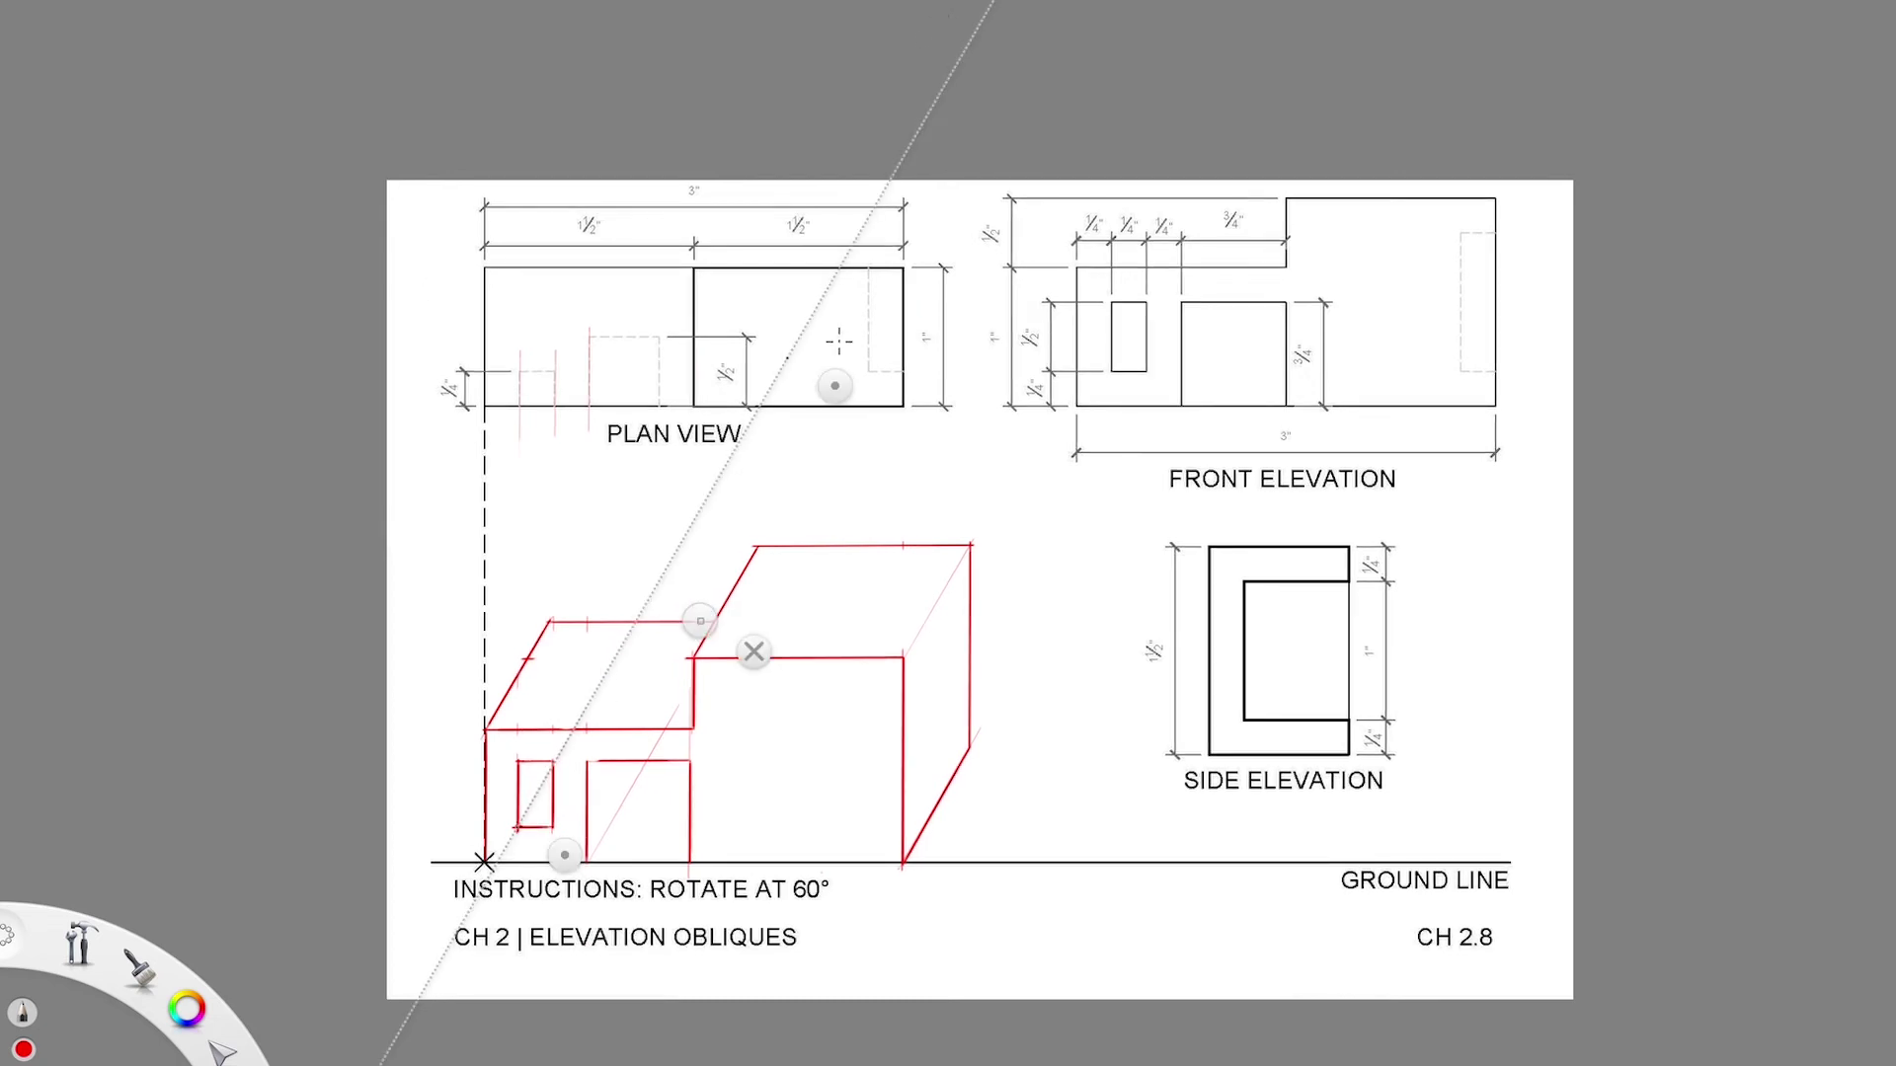
# - Trace the small opening's 1/4" depth along its left side in the plan view
pyautogui.moveTo(834, 385); pyautogui.dragTo(577, 260)
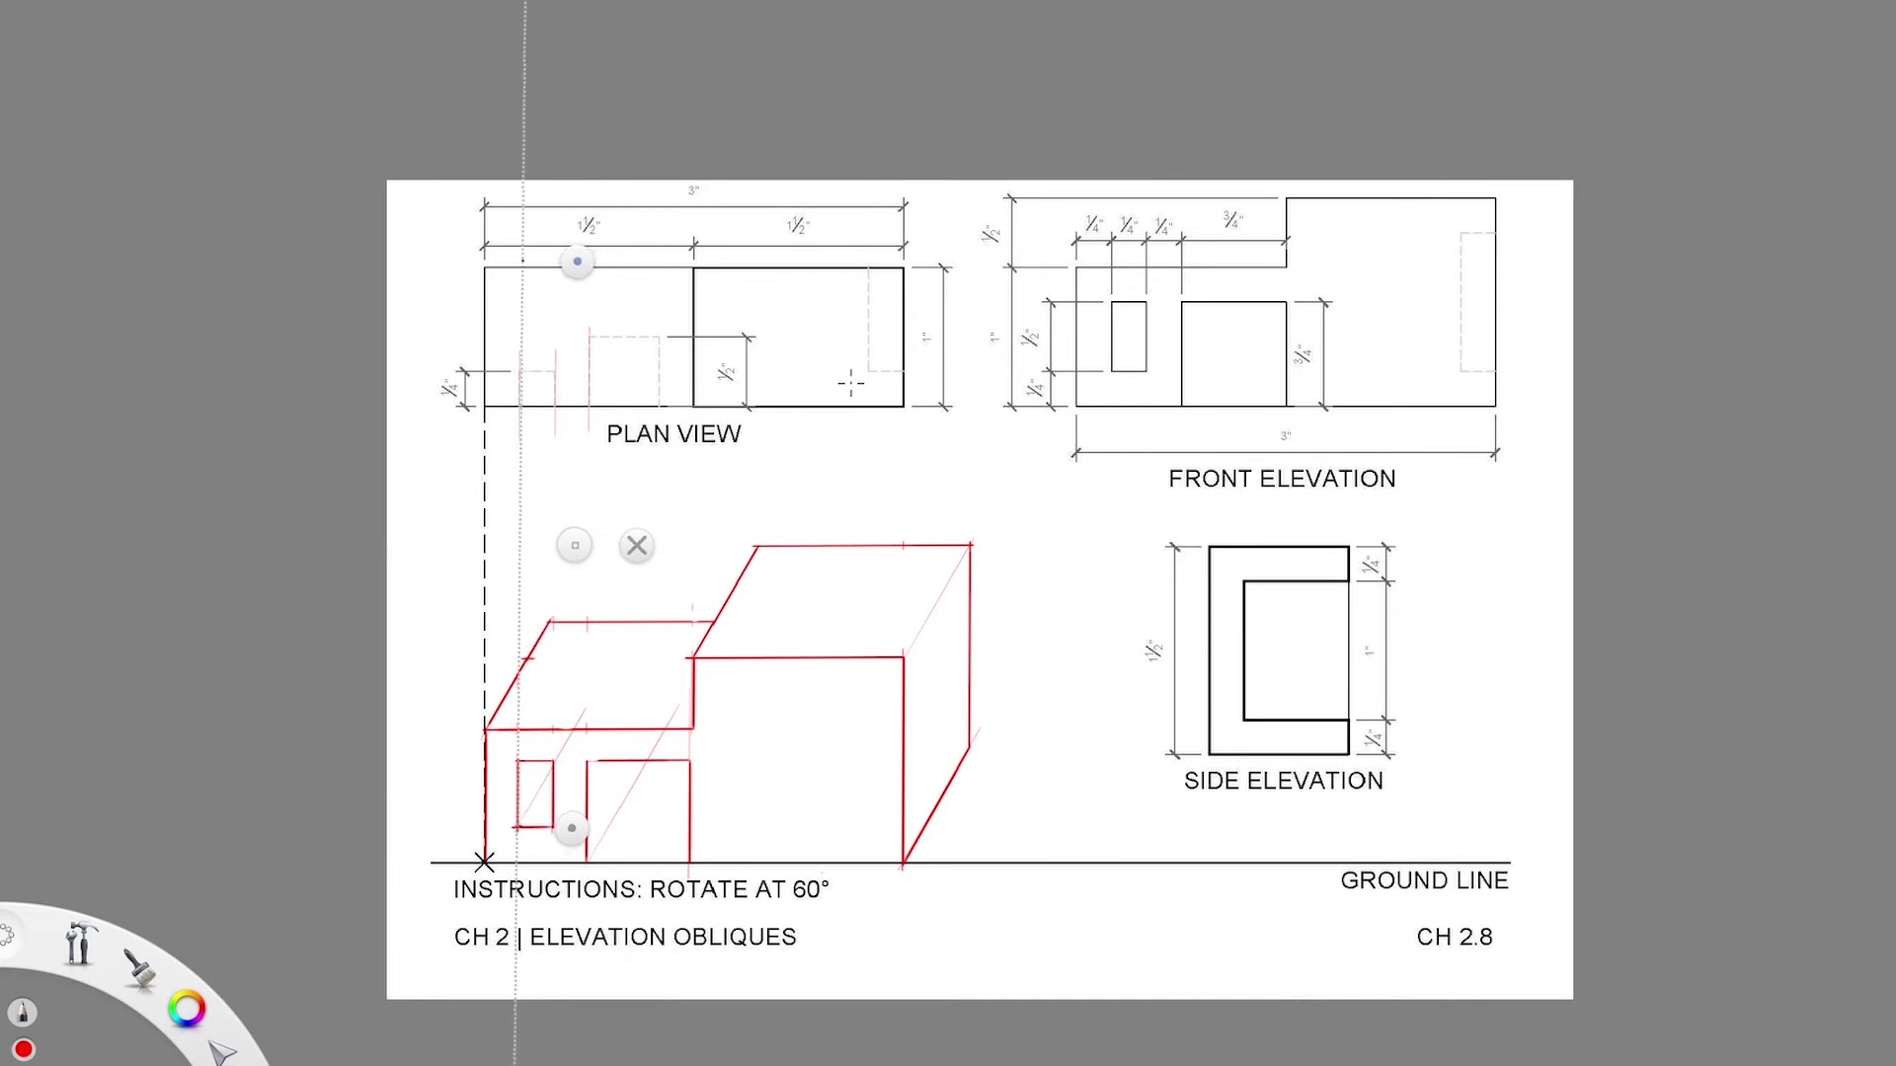
pyautogui.moveTo(591, 567); pyautogui.dragTo(588, 539)
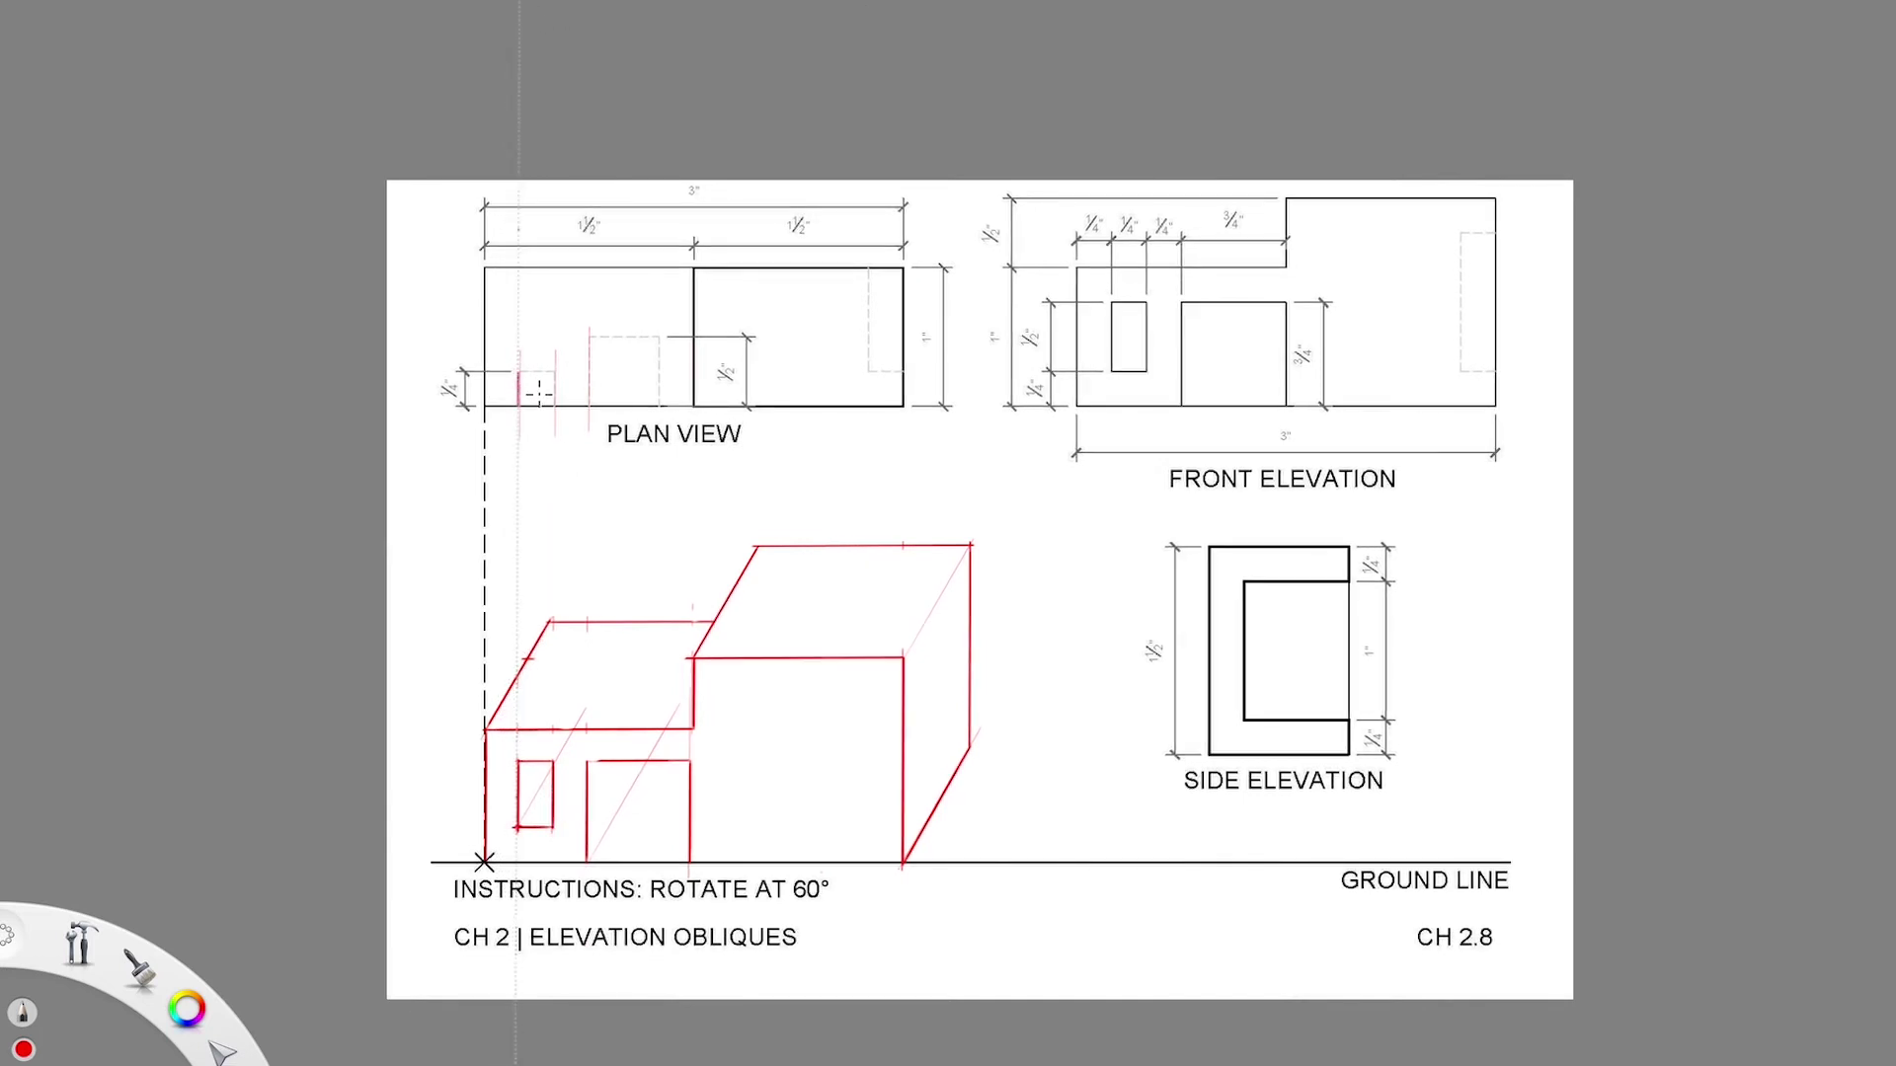
# - Select the traced 1/4" depth, rotate it to 60° and place it at the window's lower left corner
pyautogui.click(528, 2)
pyautogui.moveTo(521, 348); pyautogui.dragTo(530, 363)
pyautogui.click(656, 4)
pyautogui.moveTo(719, 20); pyautogui.dragTo(703, 45)
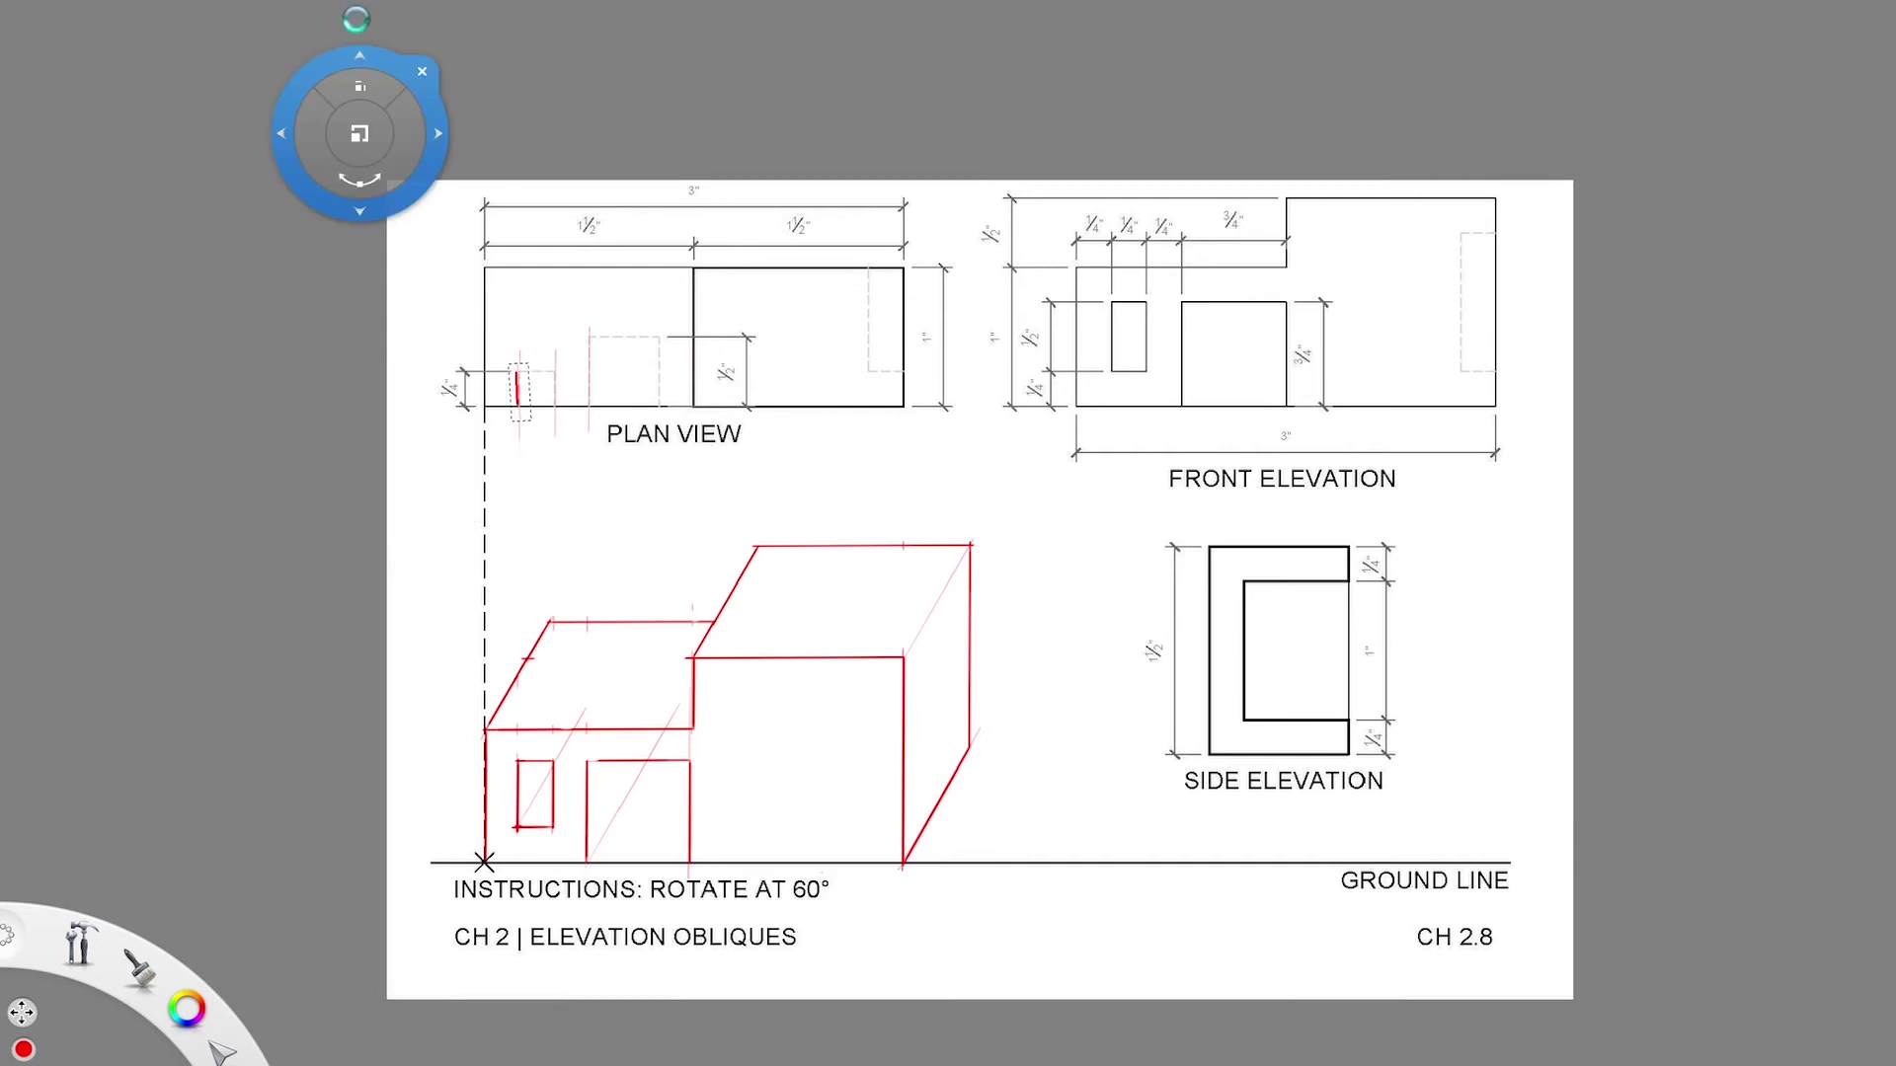
pyautogui.moveTo(594, 478); pyautogui.dragTo(593, 921)
pyautogui.moveTo(546, 696); pyautogui.dragTo(545, 696)
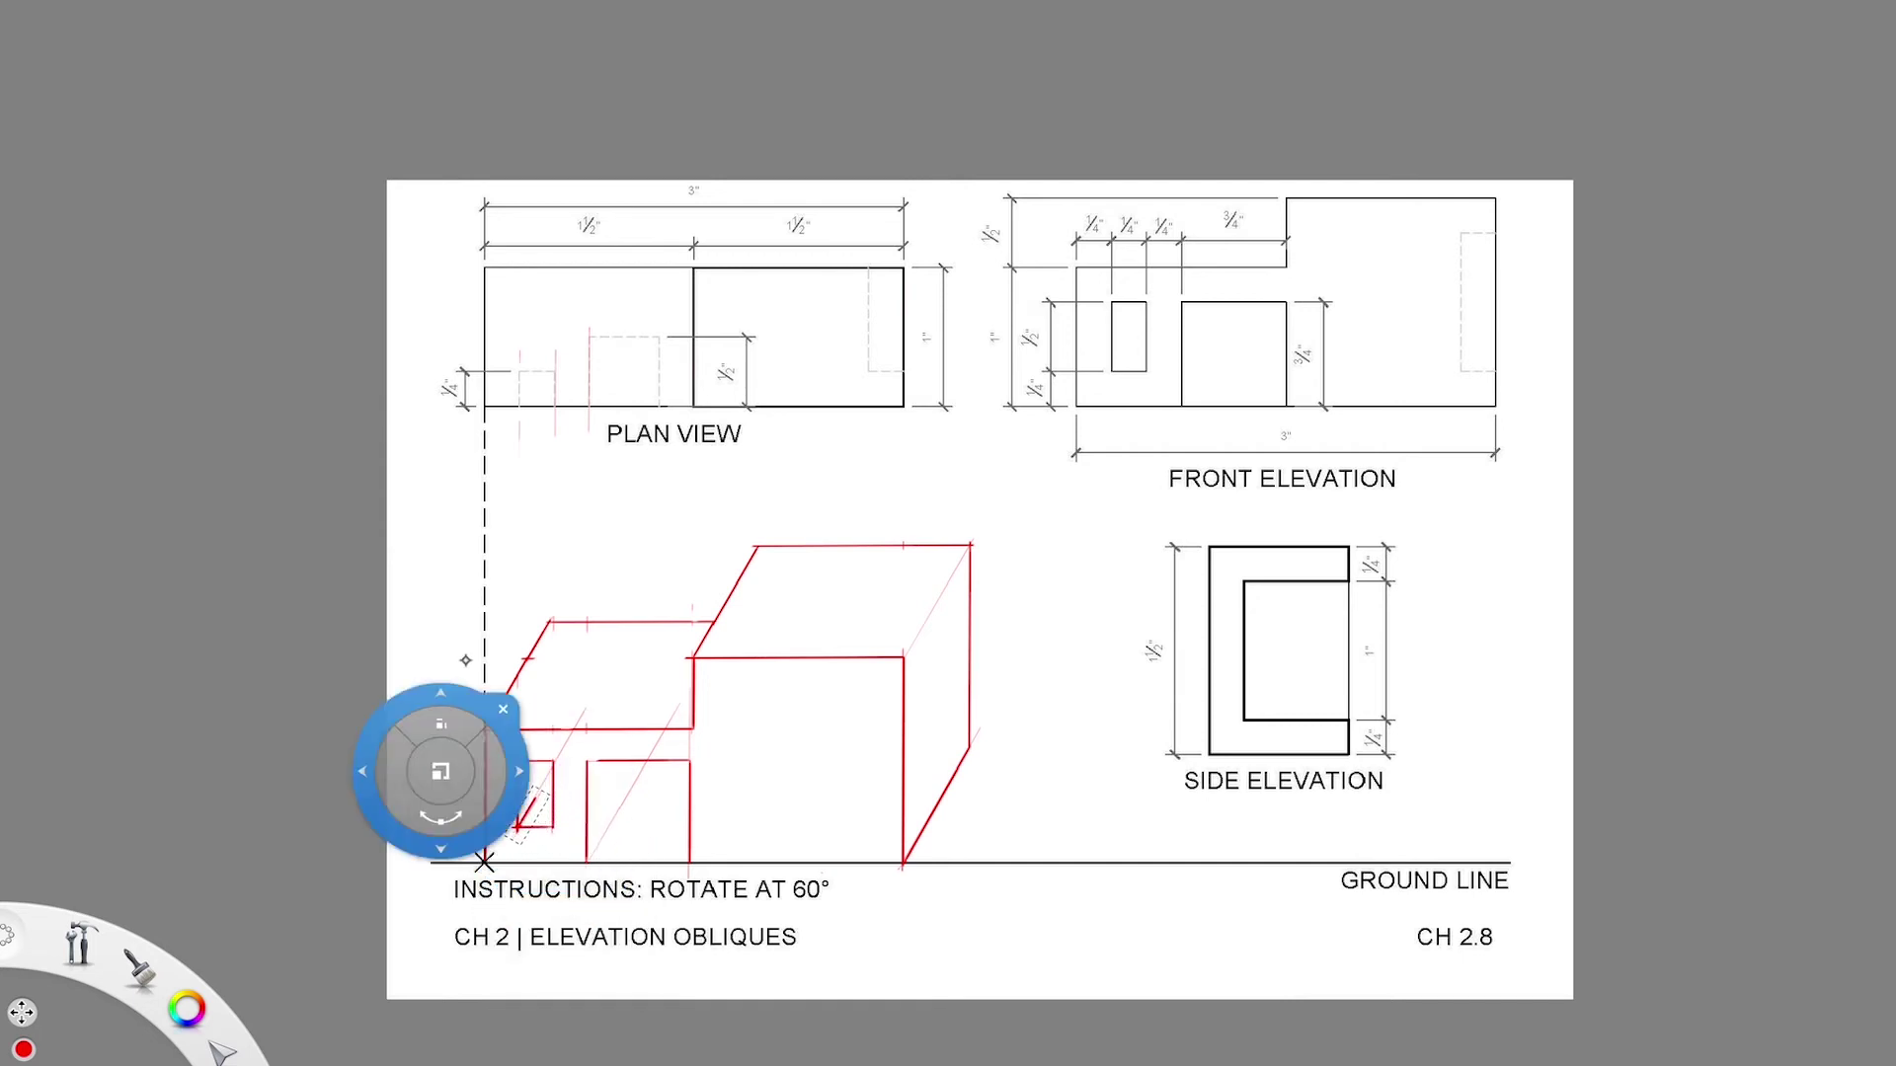
pyautogui.hotkey('ctrl', 'd')
# - Draw the window recess's inner vertical edge up to the head and its inner horizontal edge across to the right side
pyautogui.press('r')
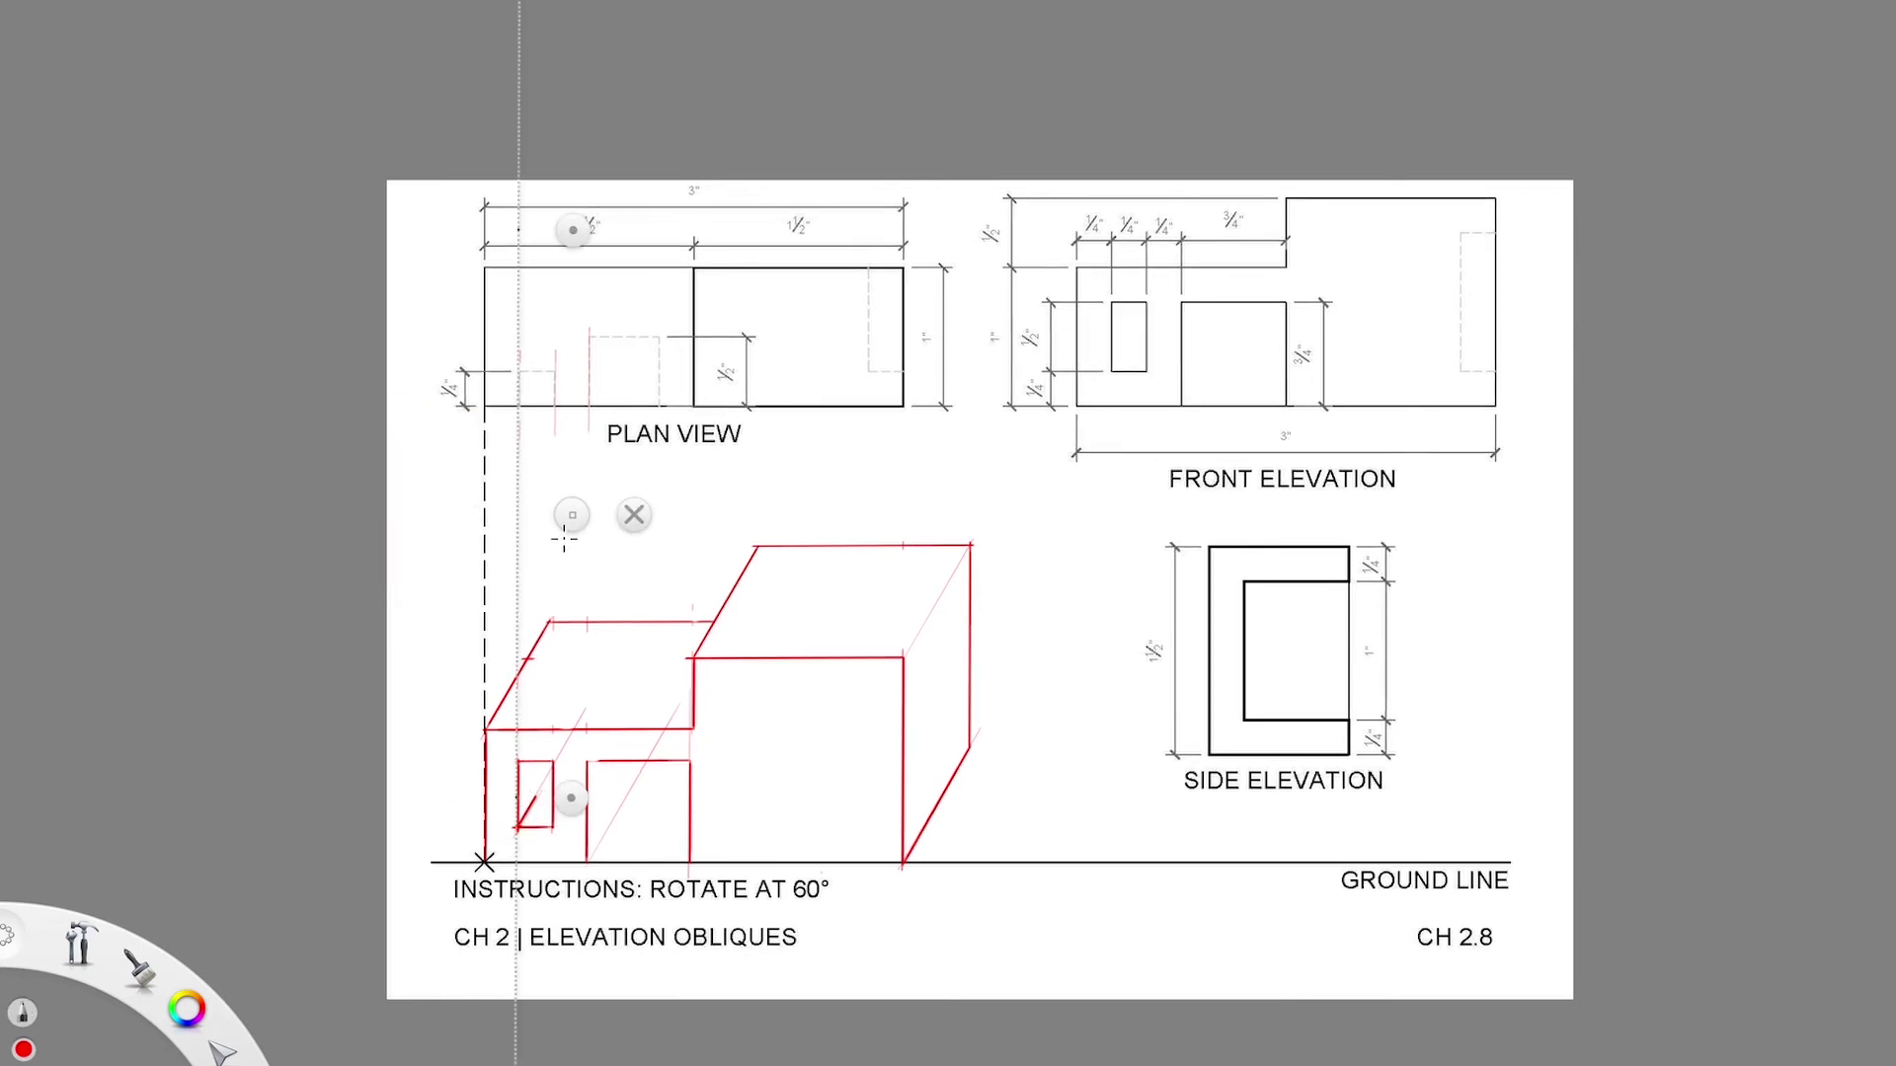
pyautogui.moveTo(576, 501); pyautogui.dragTo(577, 502)
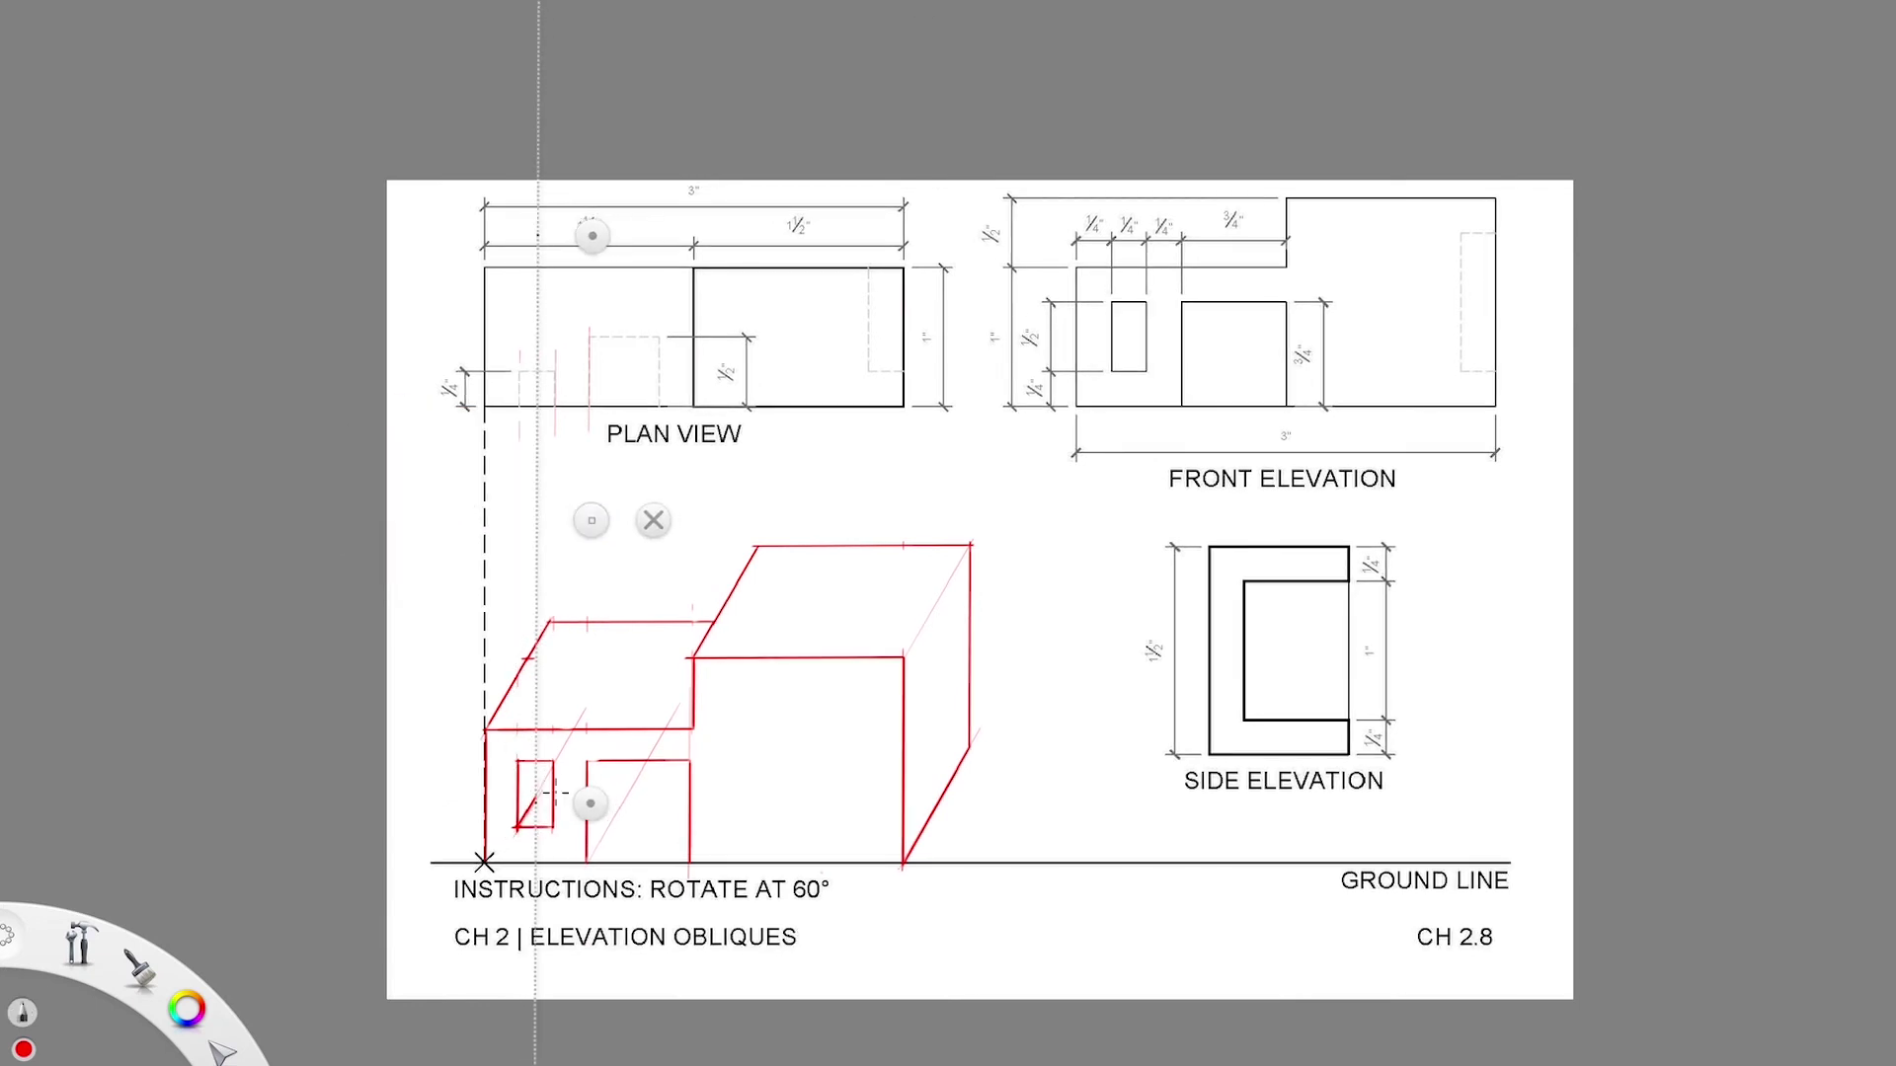
pyautogui.moveTo(554, 796); pyautogui.dragTo(555, 793)
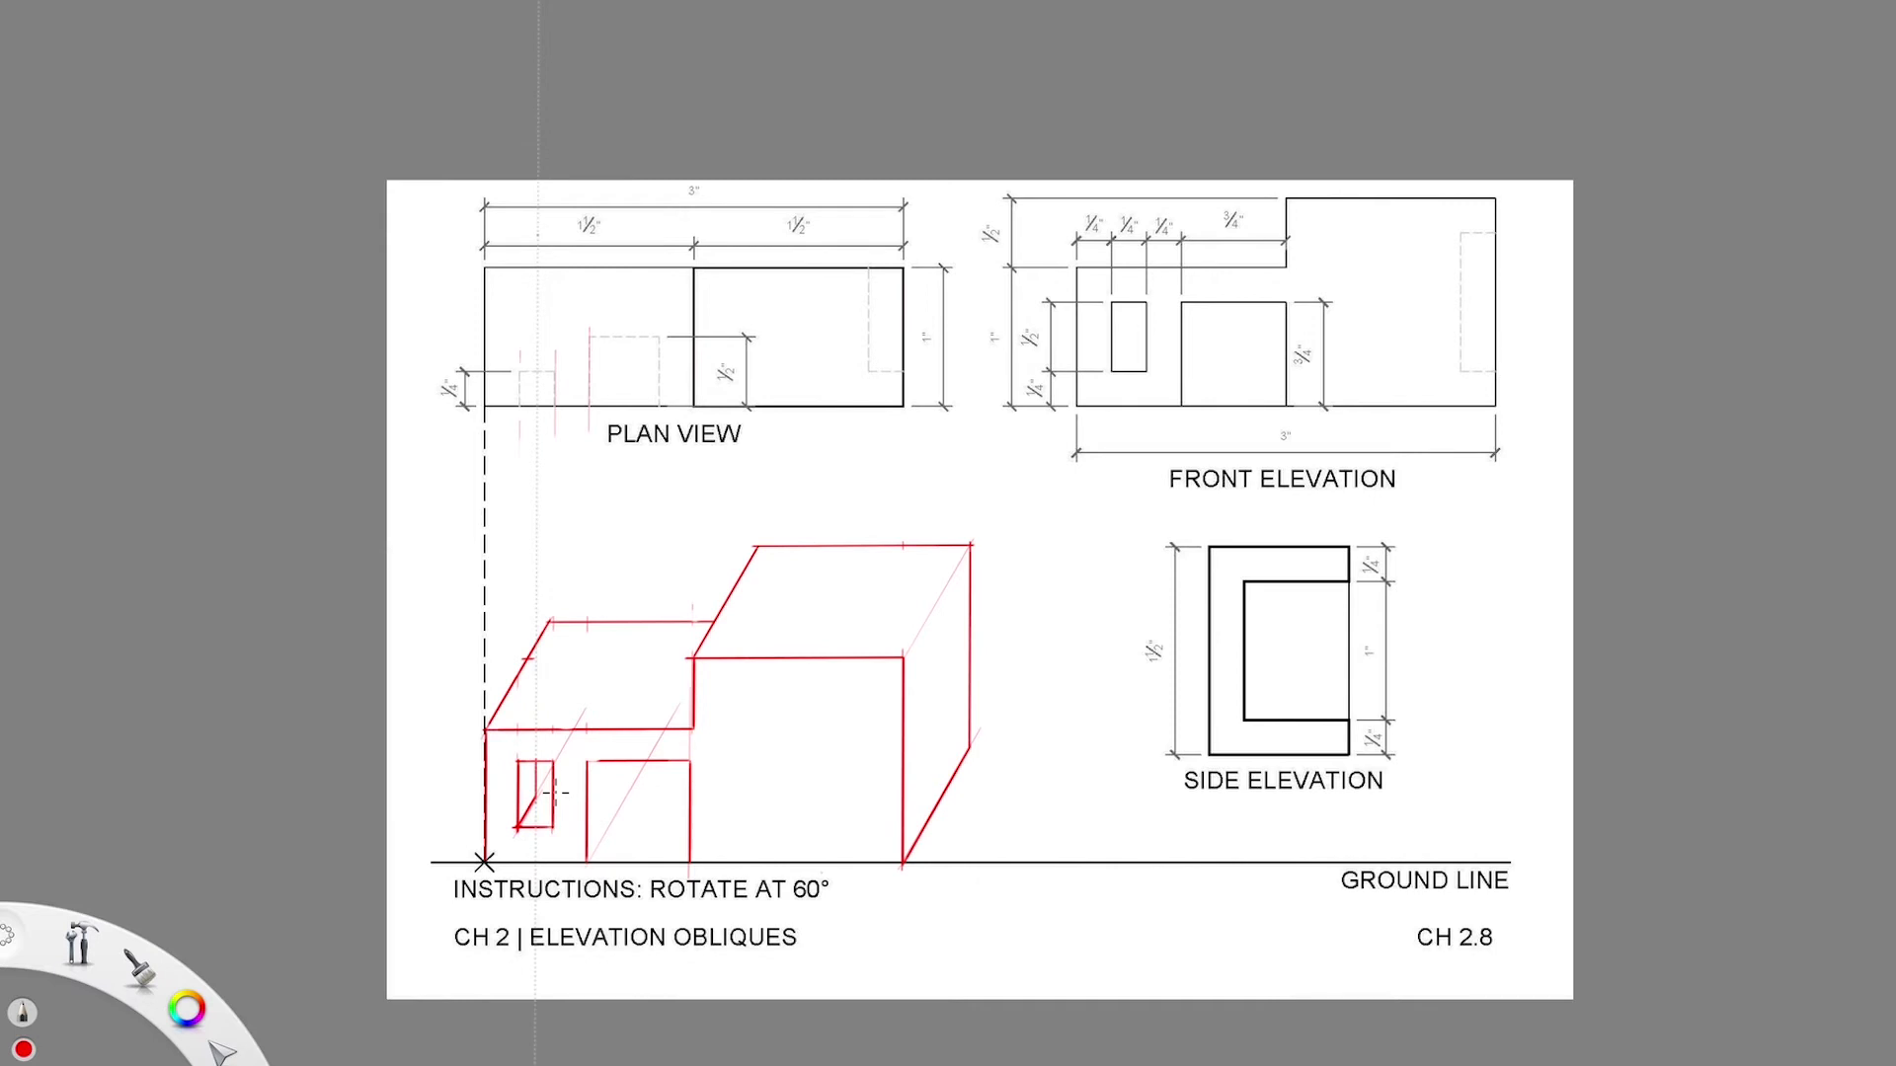
pyautogui.moveTo(594, 237); pyautogui.dragTo(1065, 855)
pyautogui.moveTo(801, 856); pyautogui.dragTo(817, 854)
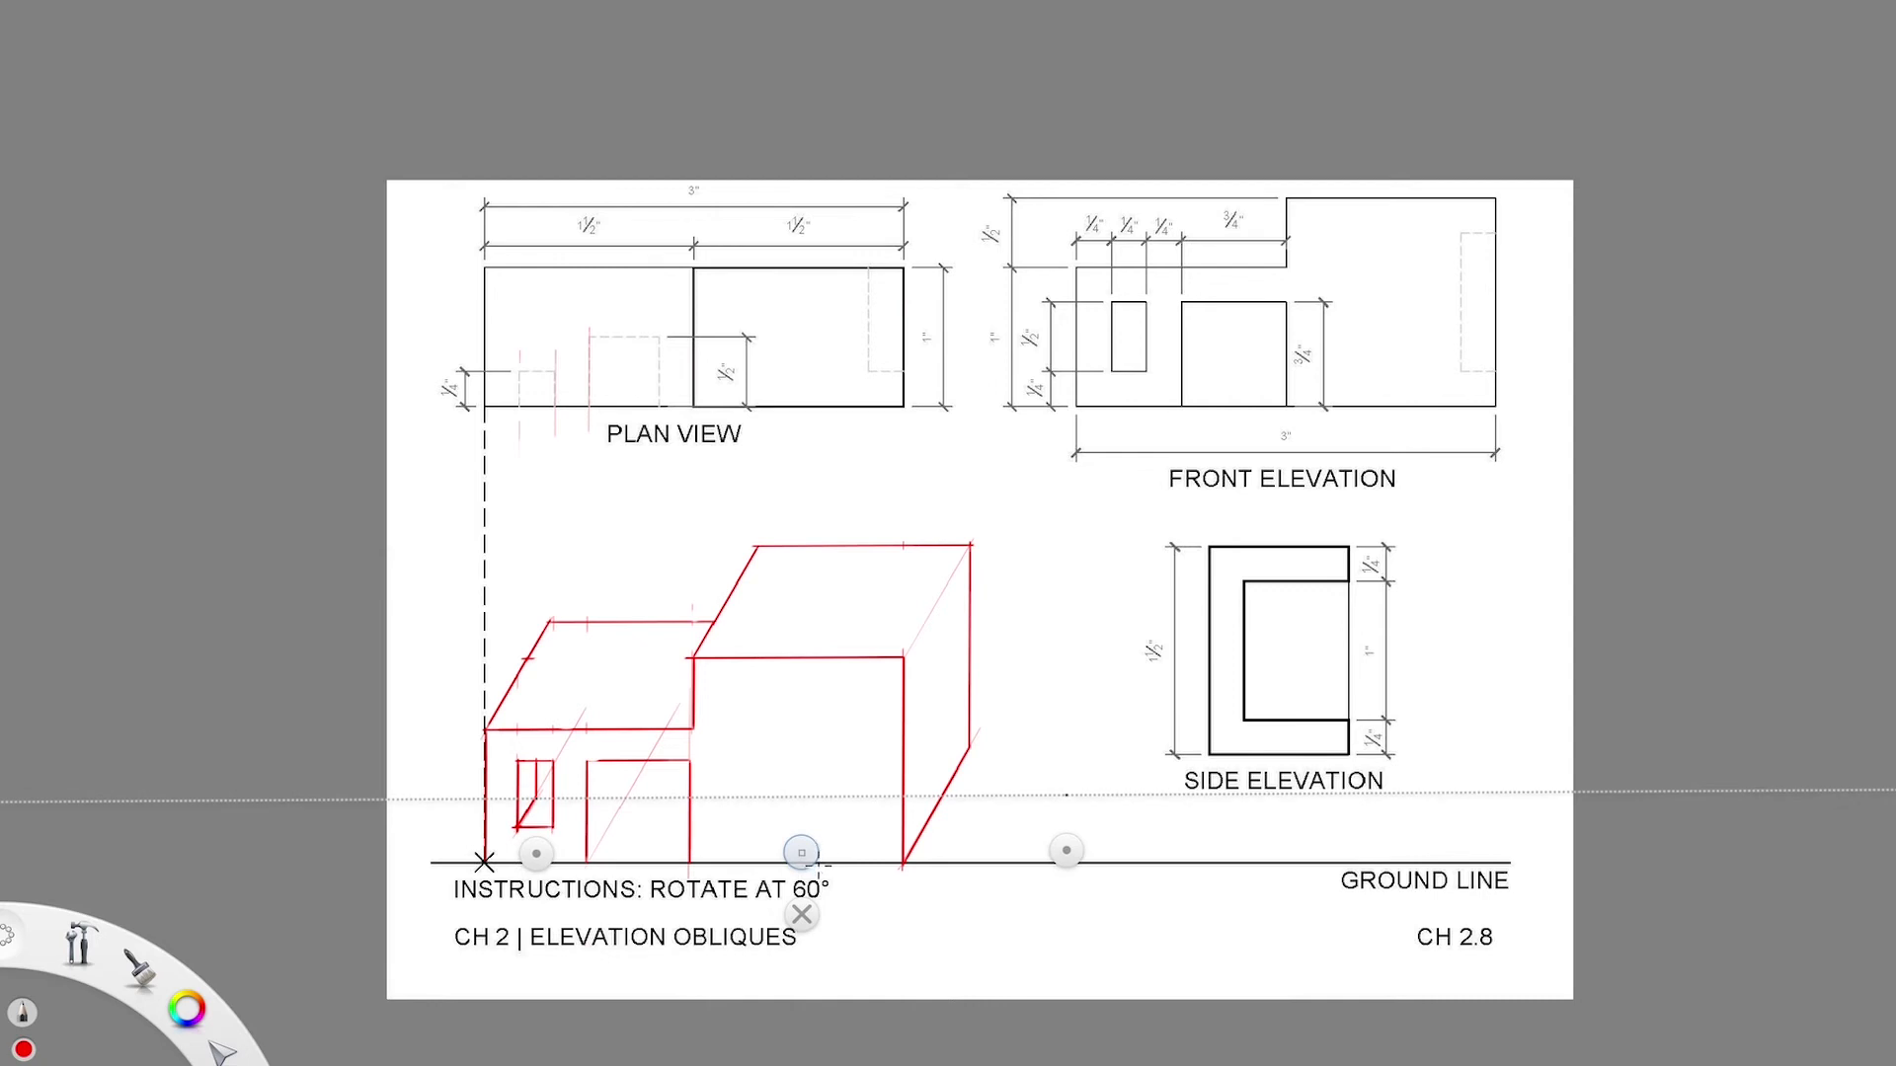
pyautogui.moveTo(539, 796); pyautogui.dragTo(573, 792)
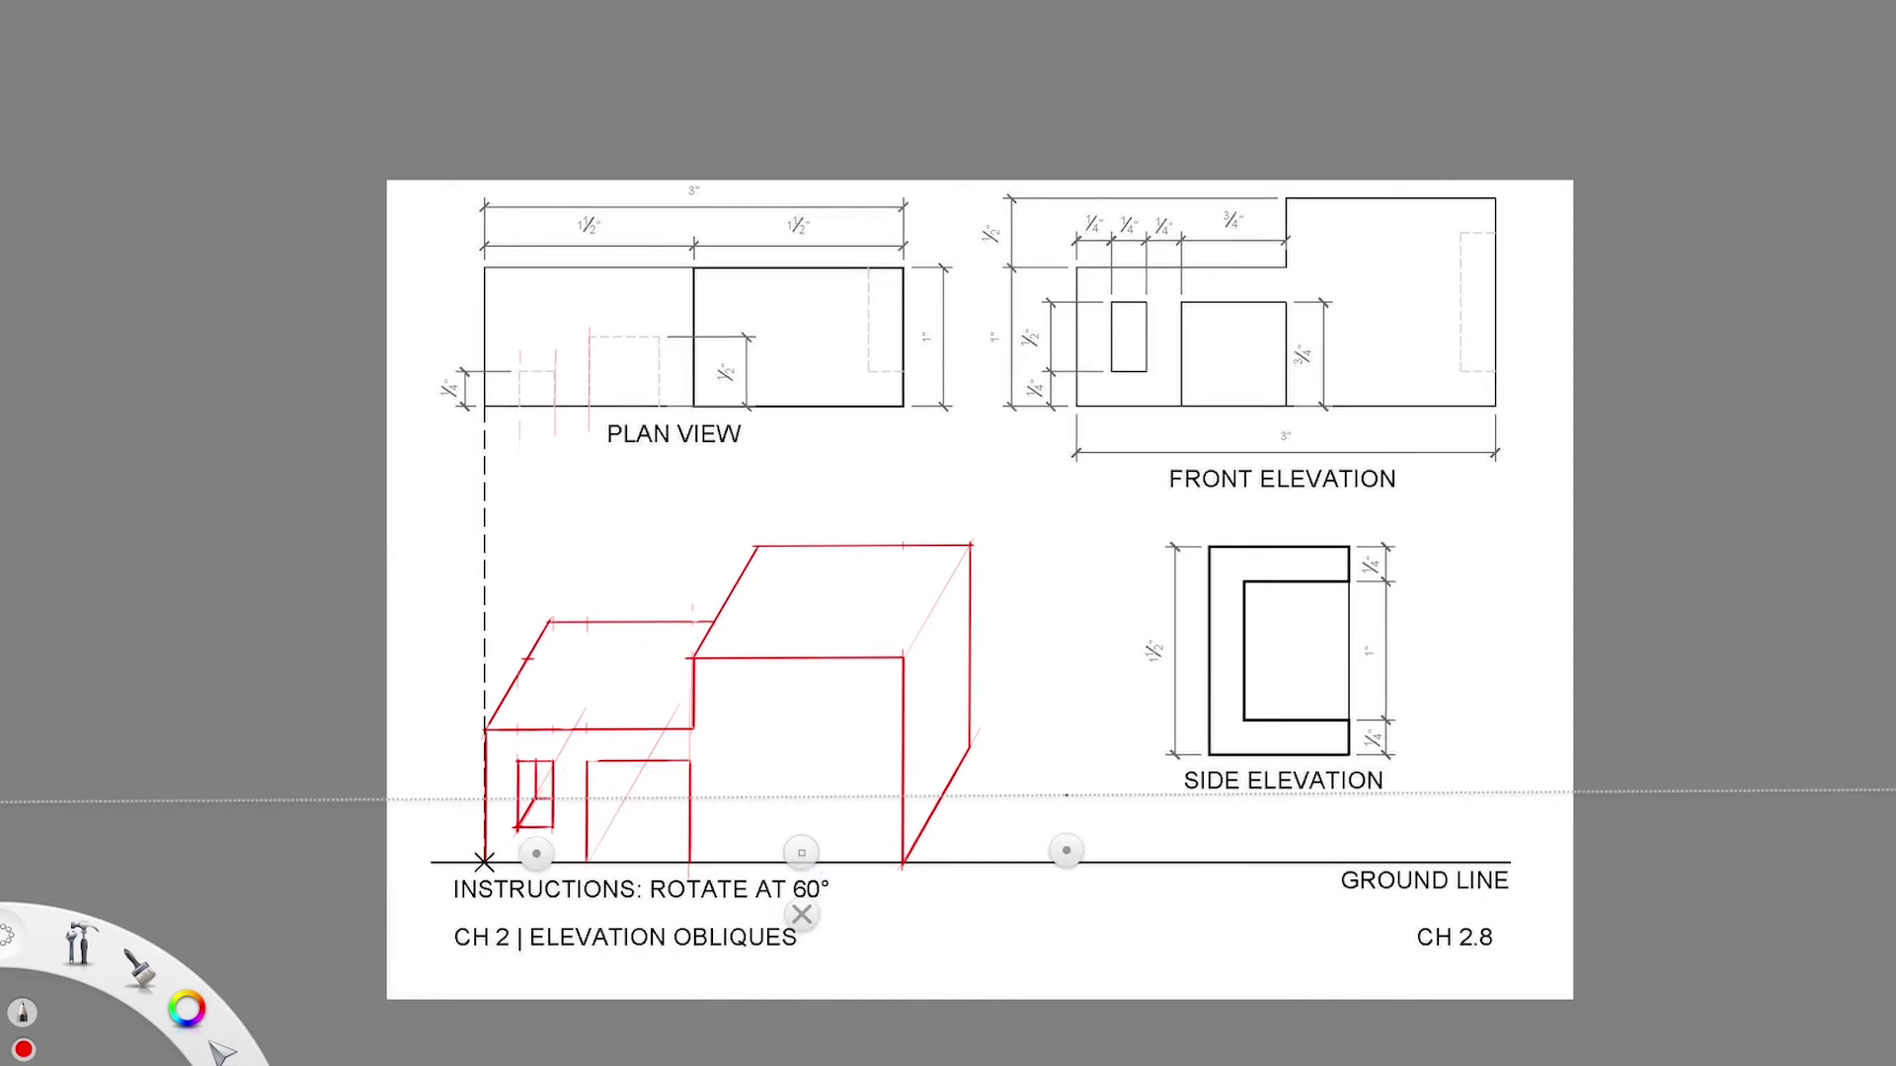
# - Trace the door opening's 1/2" depth along its right side in the plan view with a vertical ruler
pyautogui.moveTo(802, 853)
pyautogui.mouseDown()
pyautogui.moveTo(924, 634)
pyautogui.moveTo(815, 439)
pyautogui.moveTo(714, 392)
pyautogui.mouseUp()
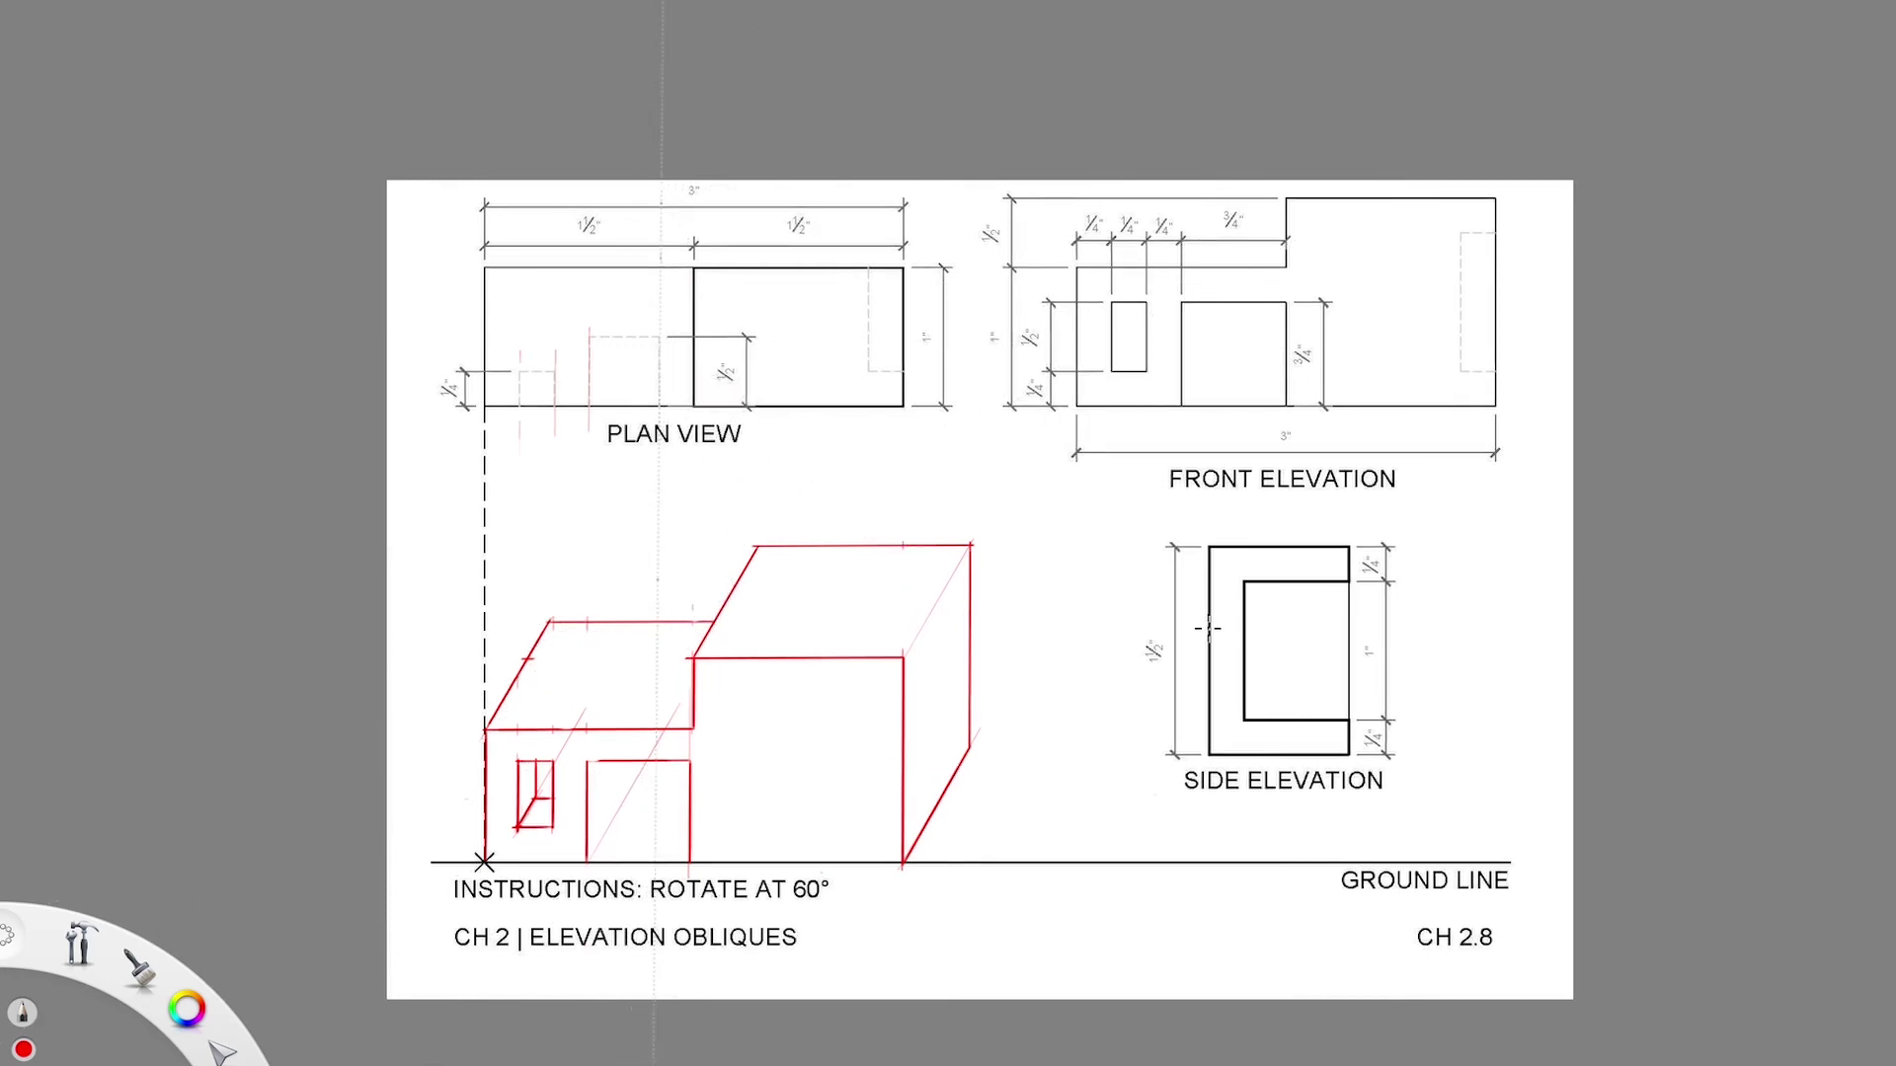
pyautogui.moveTo(661, 213)
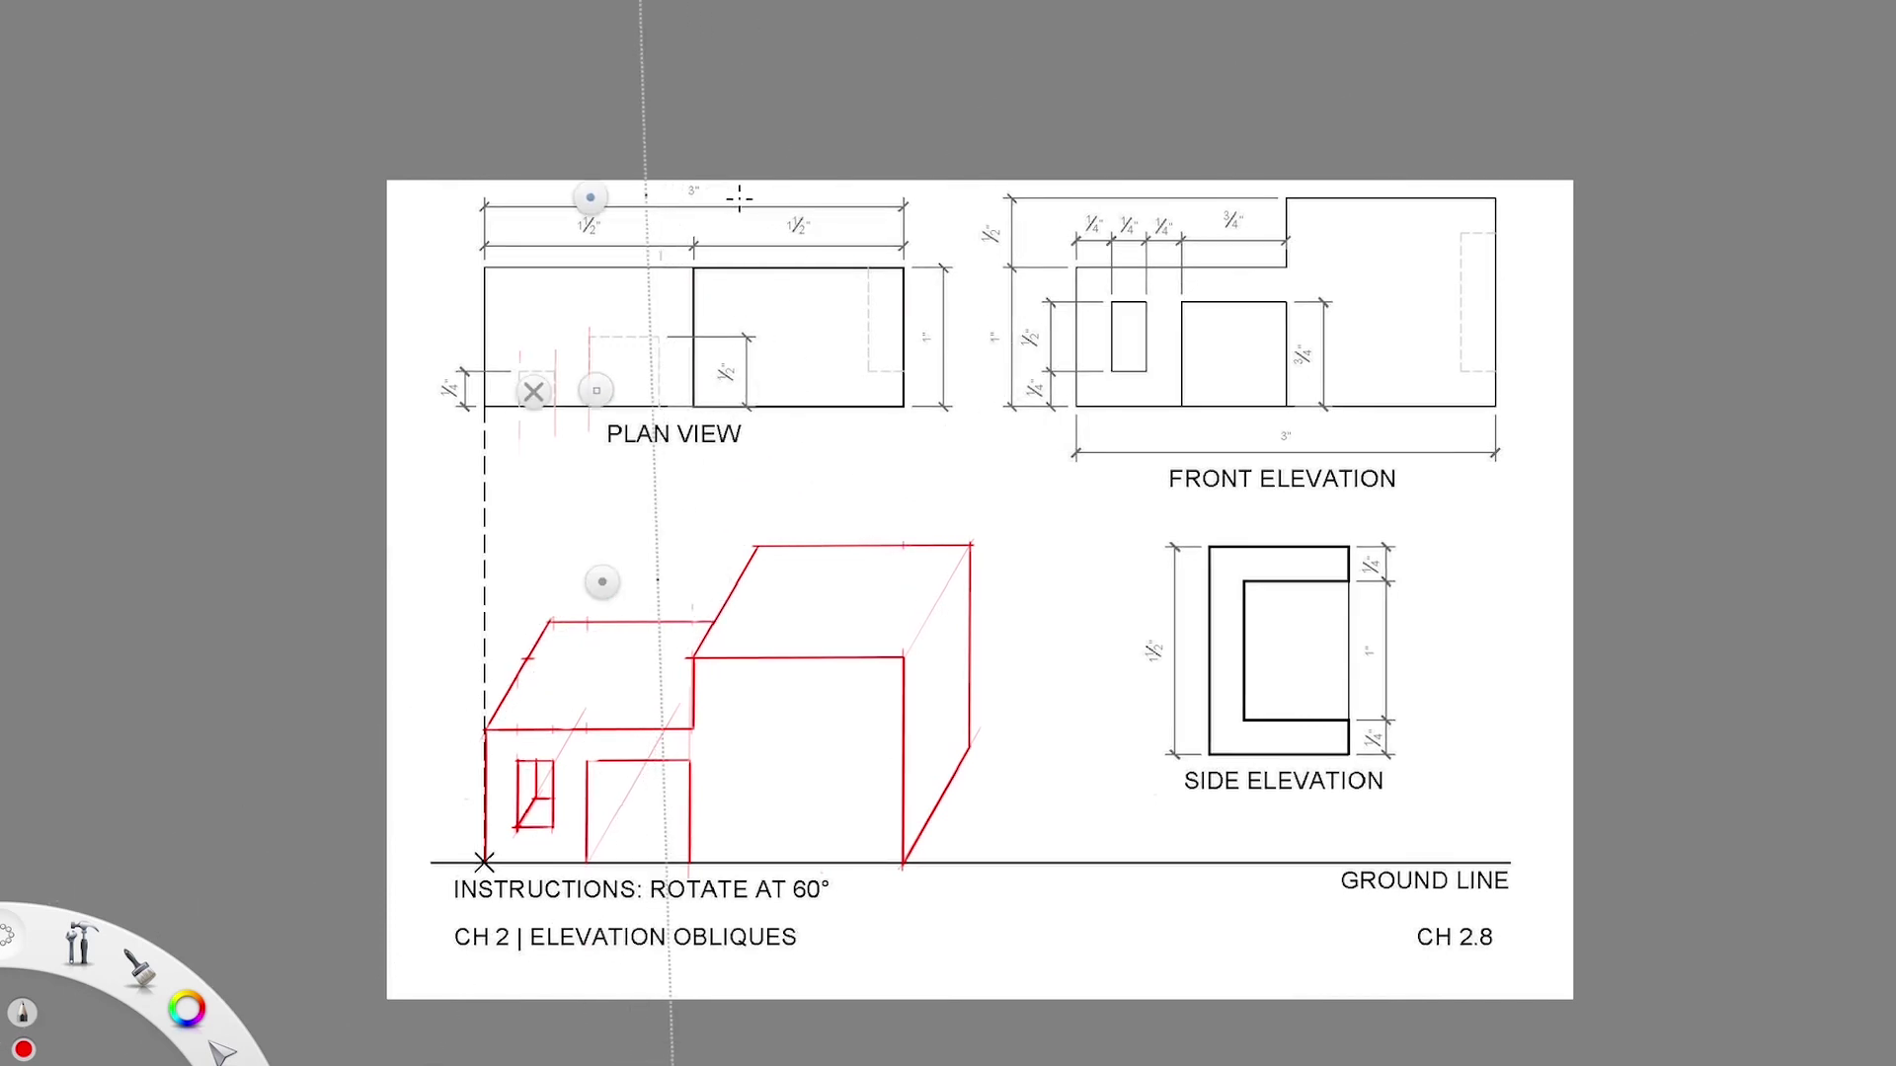
pyautogui.moveTo(740, 208); pyautogui.dragTo(730, 199)
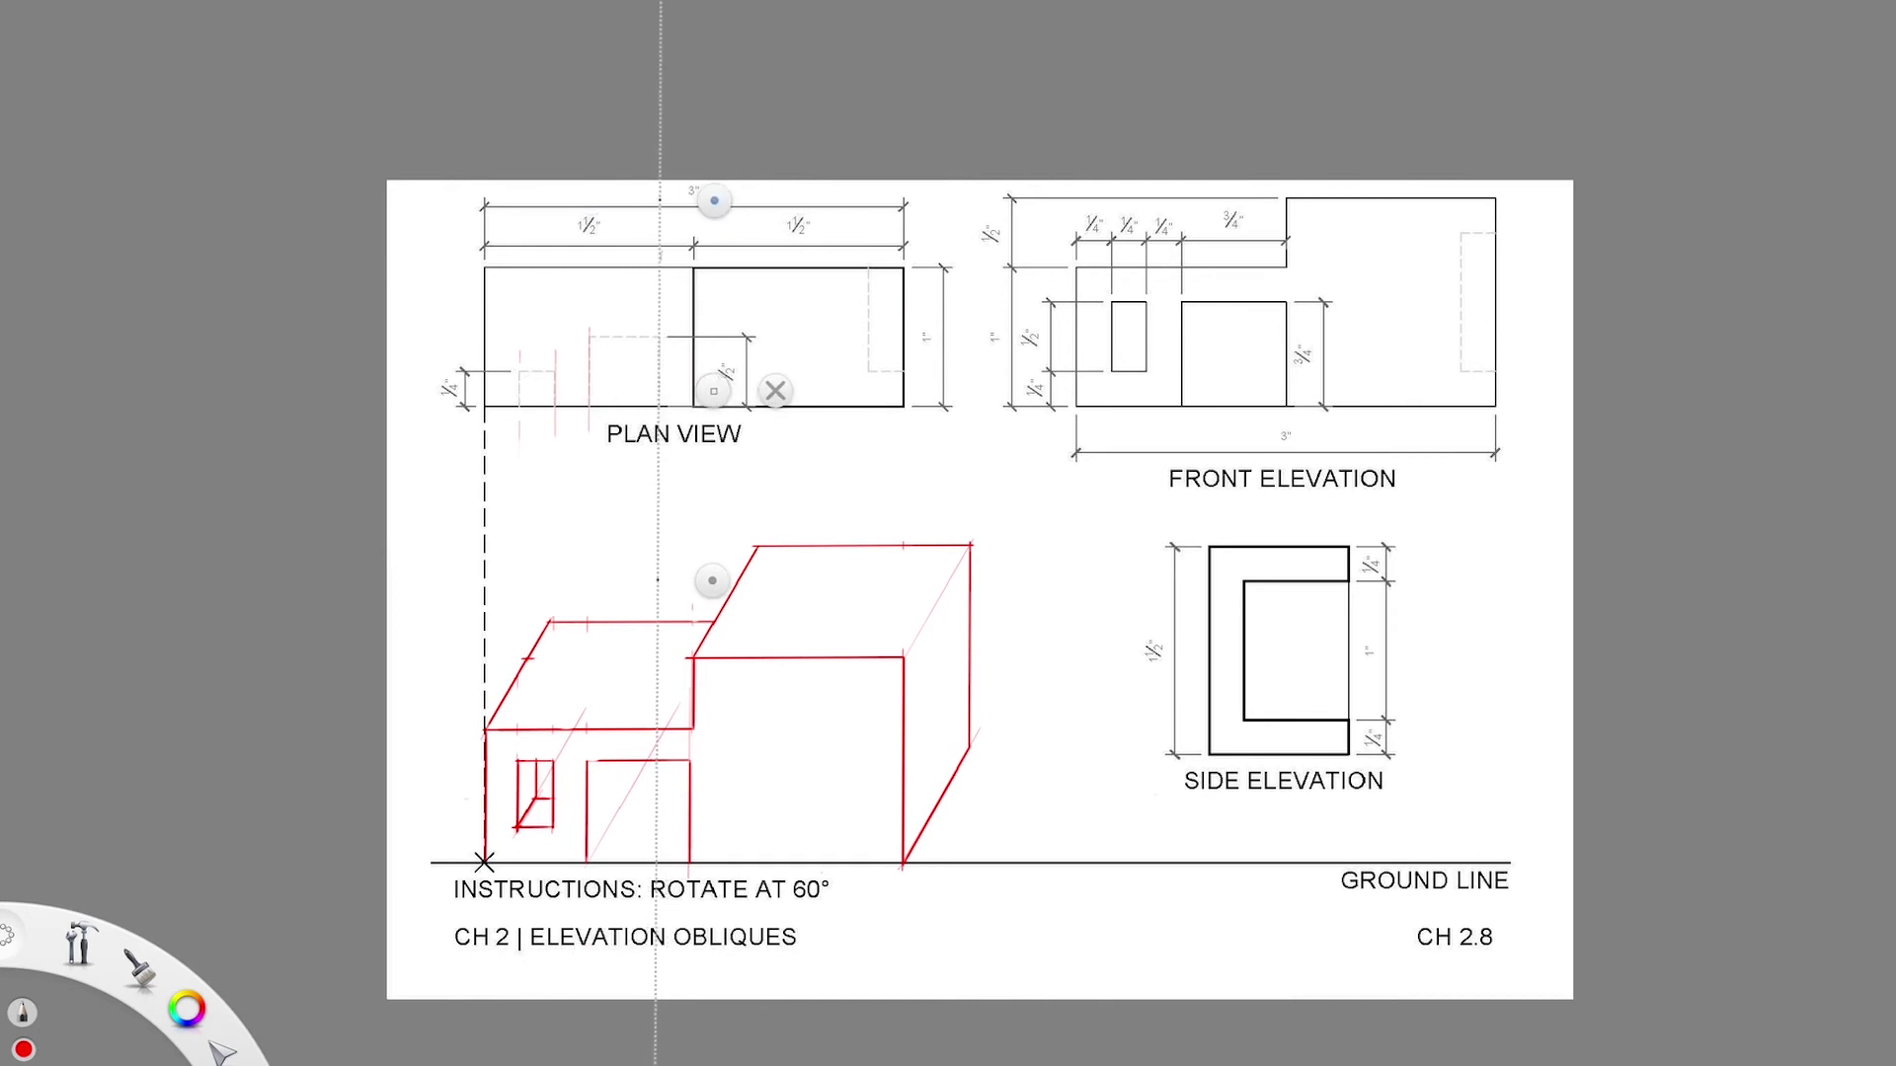
pyautogui.moveTo(682, 341); pyautogui.dragTo(679, 403)
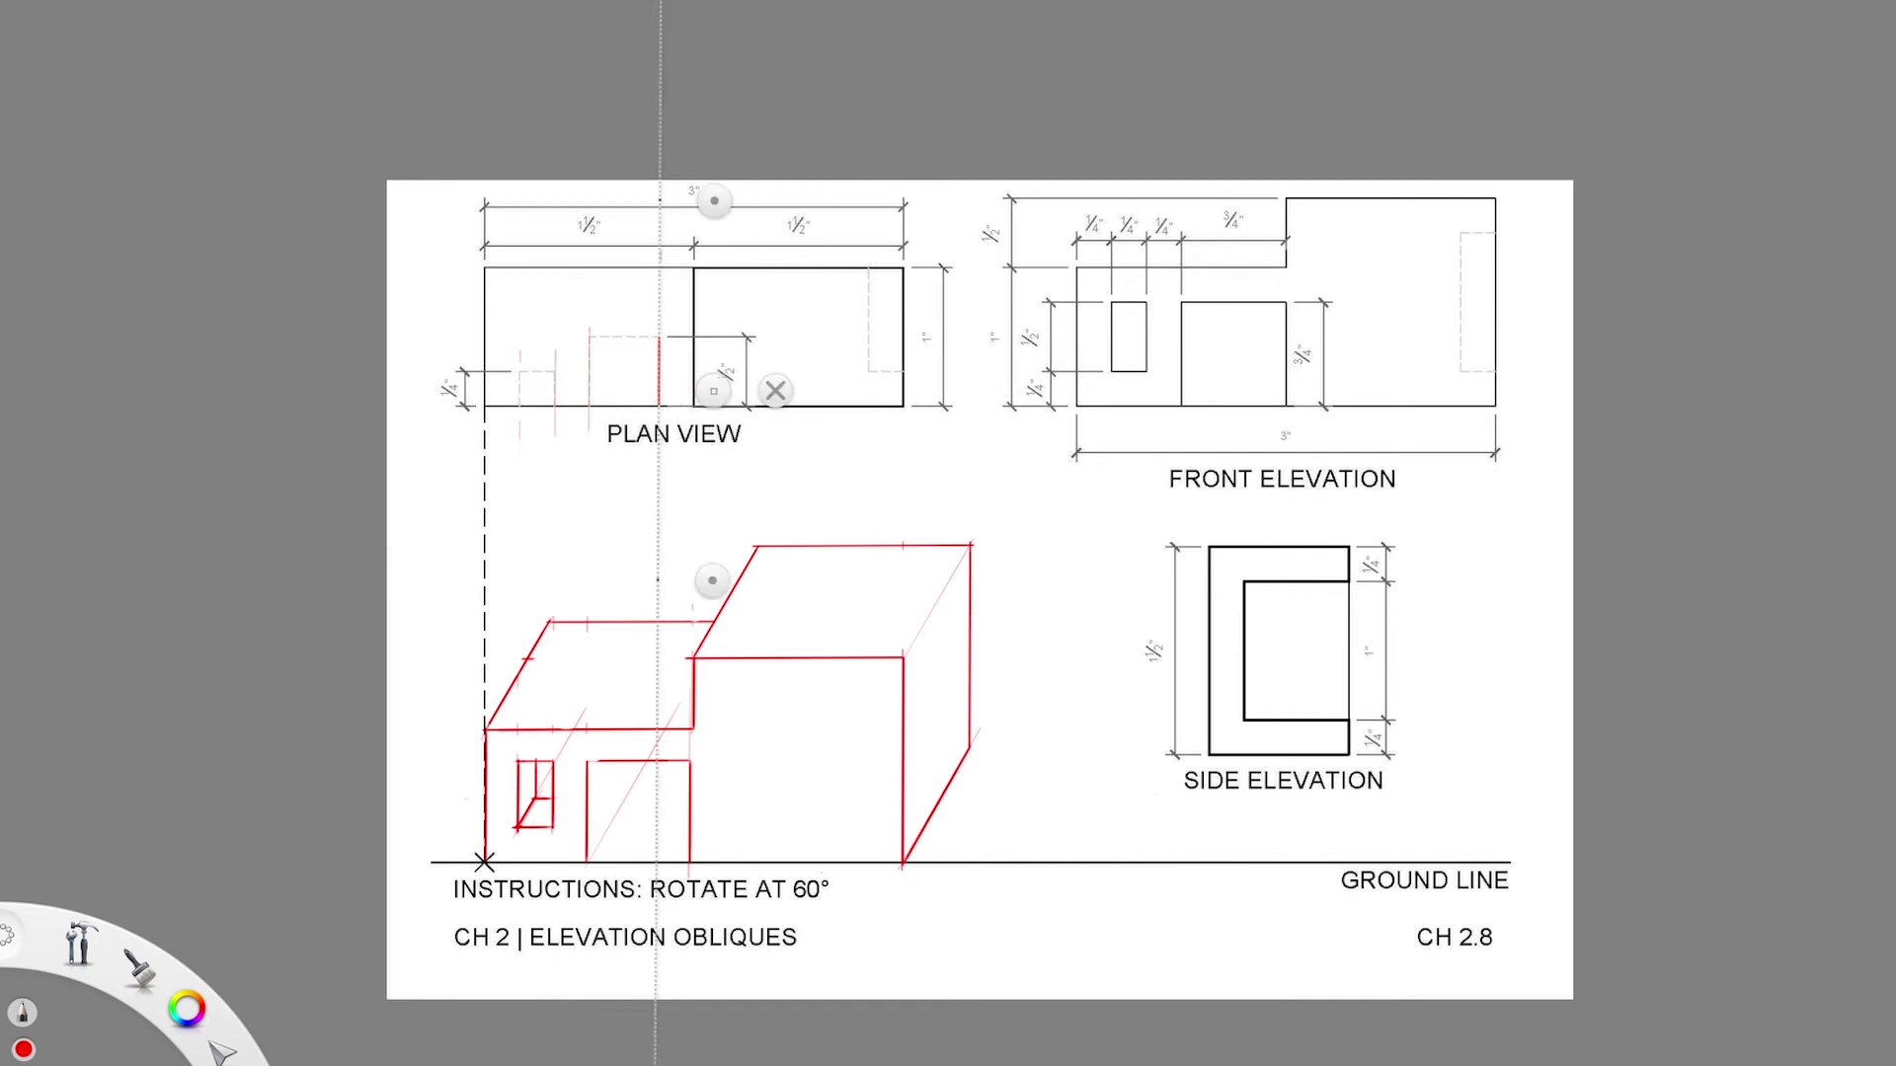
# - Select the traced 1/2" depth, rotate it to 60° and place it at the door's lower left corner
pyautogui.click(486, 12)
pyautogui.moveTo(652, 326); pyautogui.dragTo(669, 413)
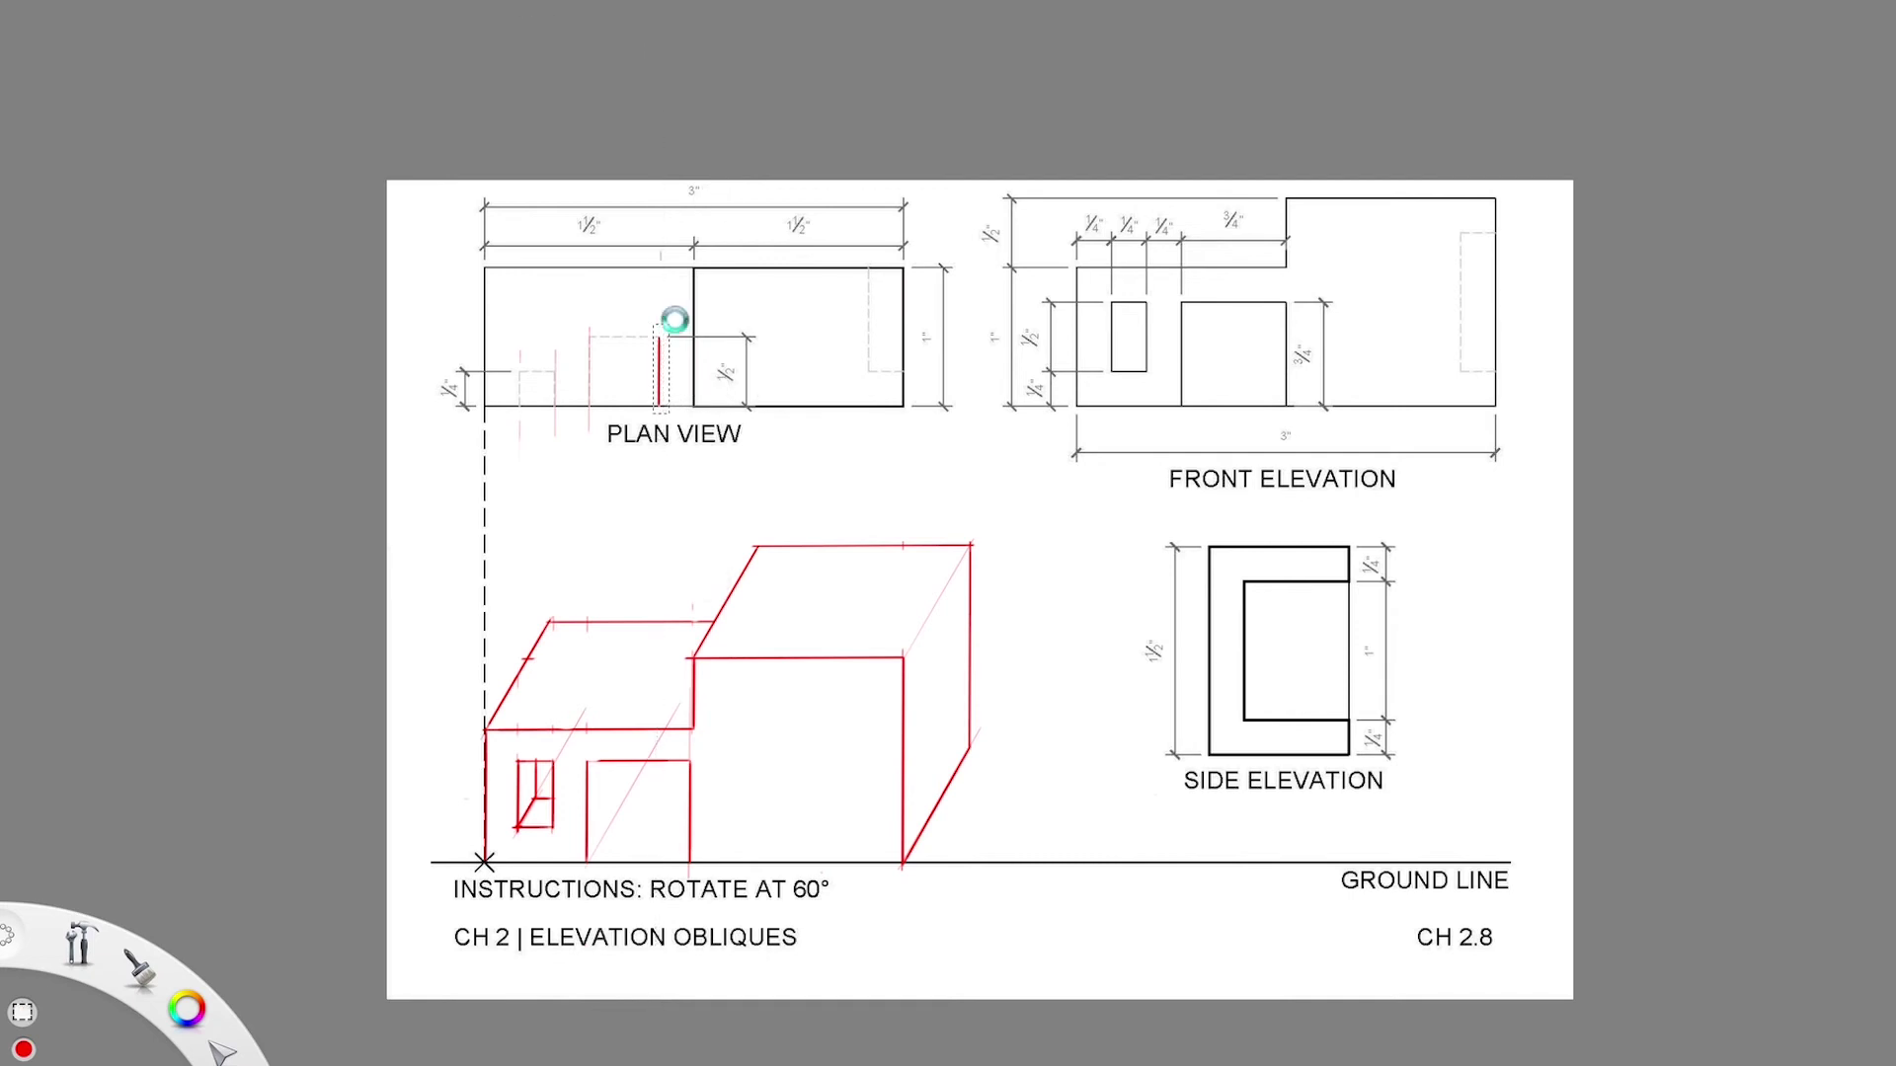
pyautogui.click(722, 16)
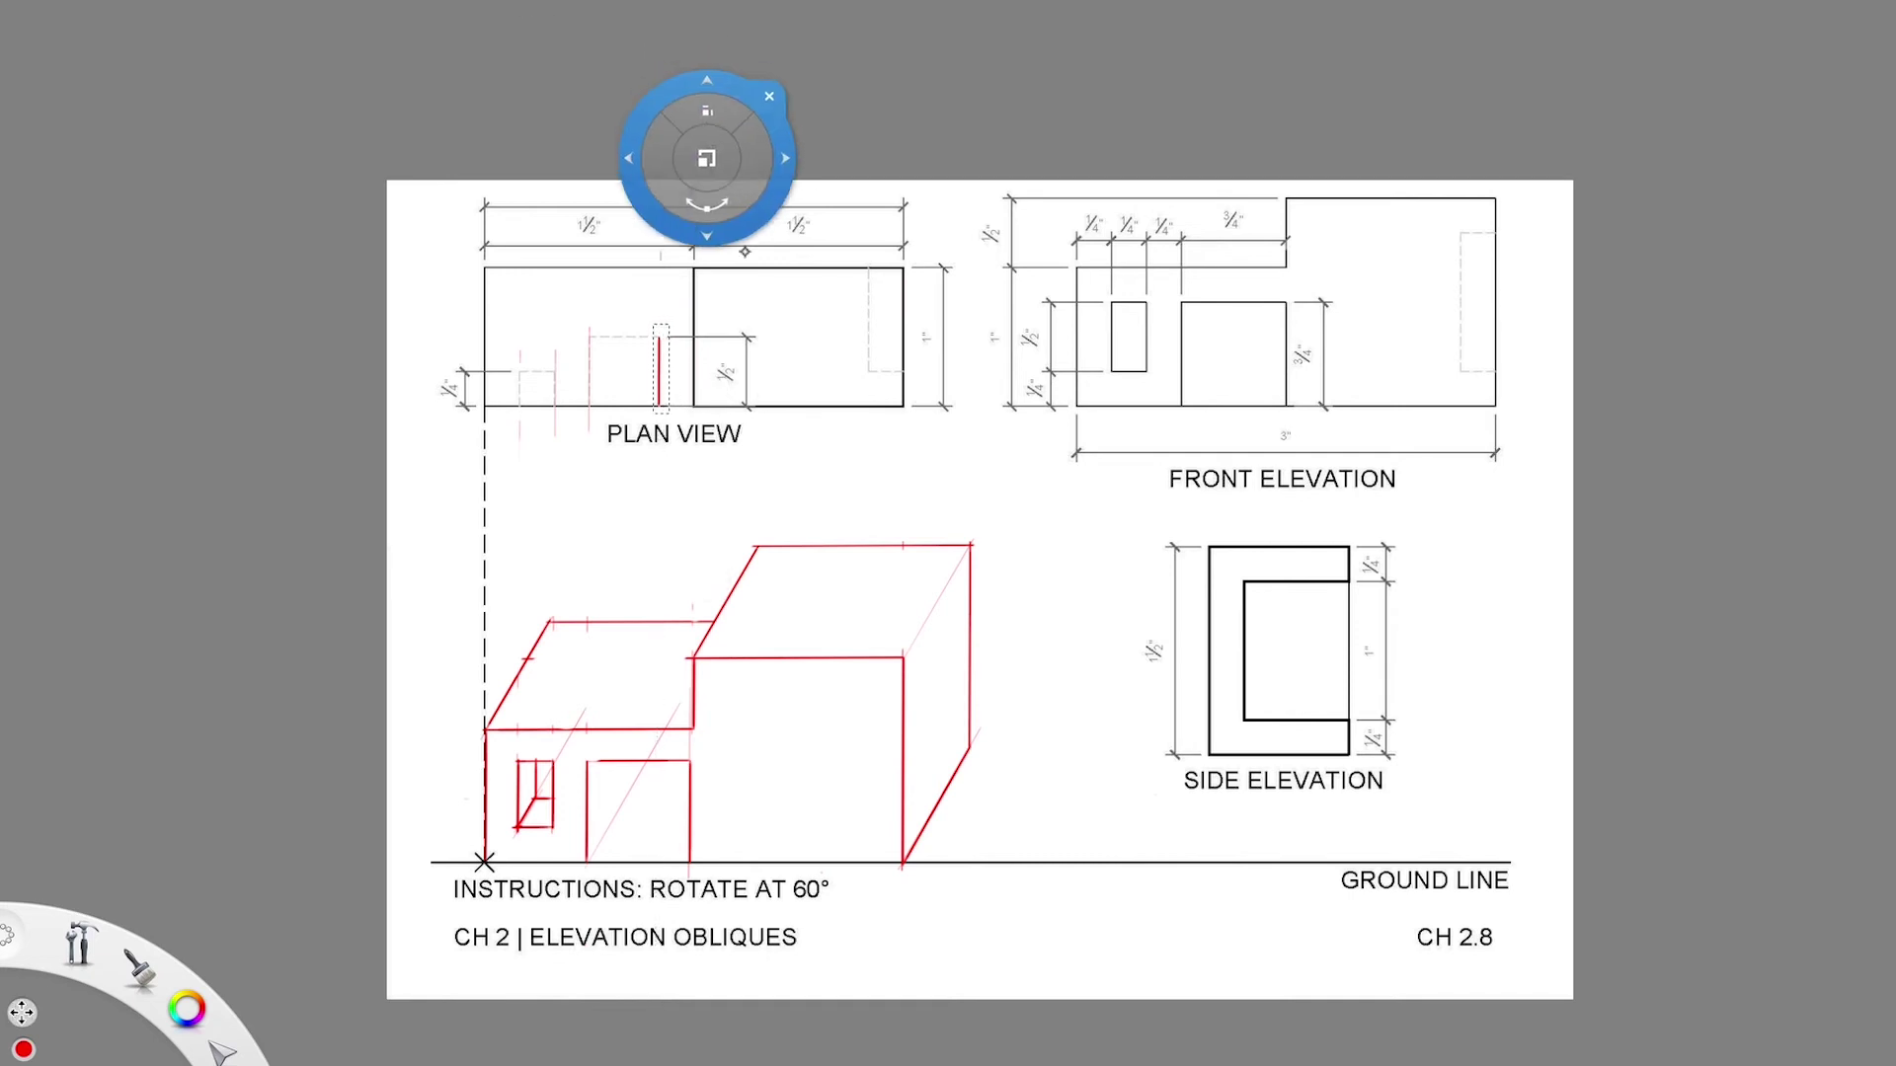
pyautogui.moveTo(824, 298); pyautogui.dragTo(772, 778)
pyautogui.moveTo(580, 546); pyautogui.dragTo(579, 545)
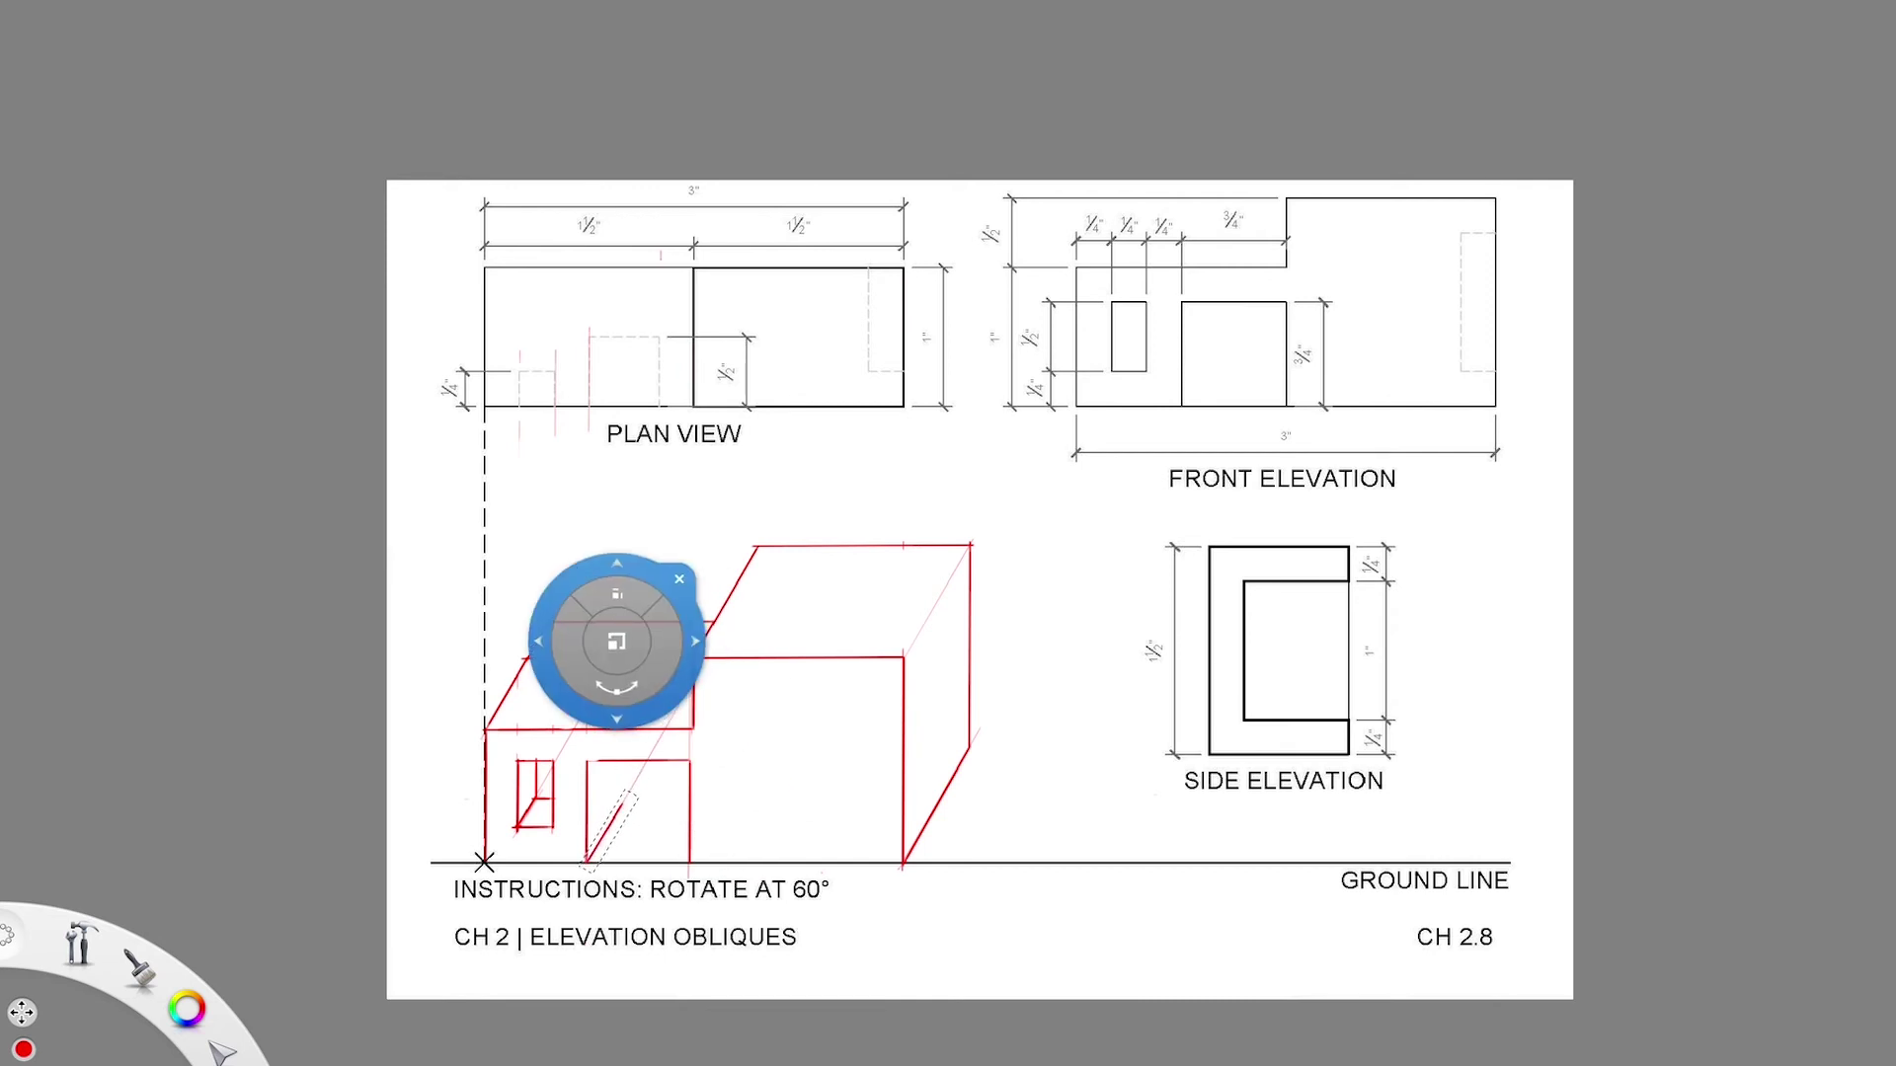
pyautogui.click(926, 17)
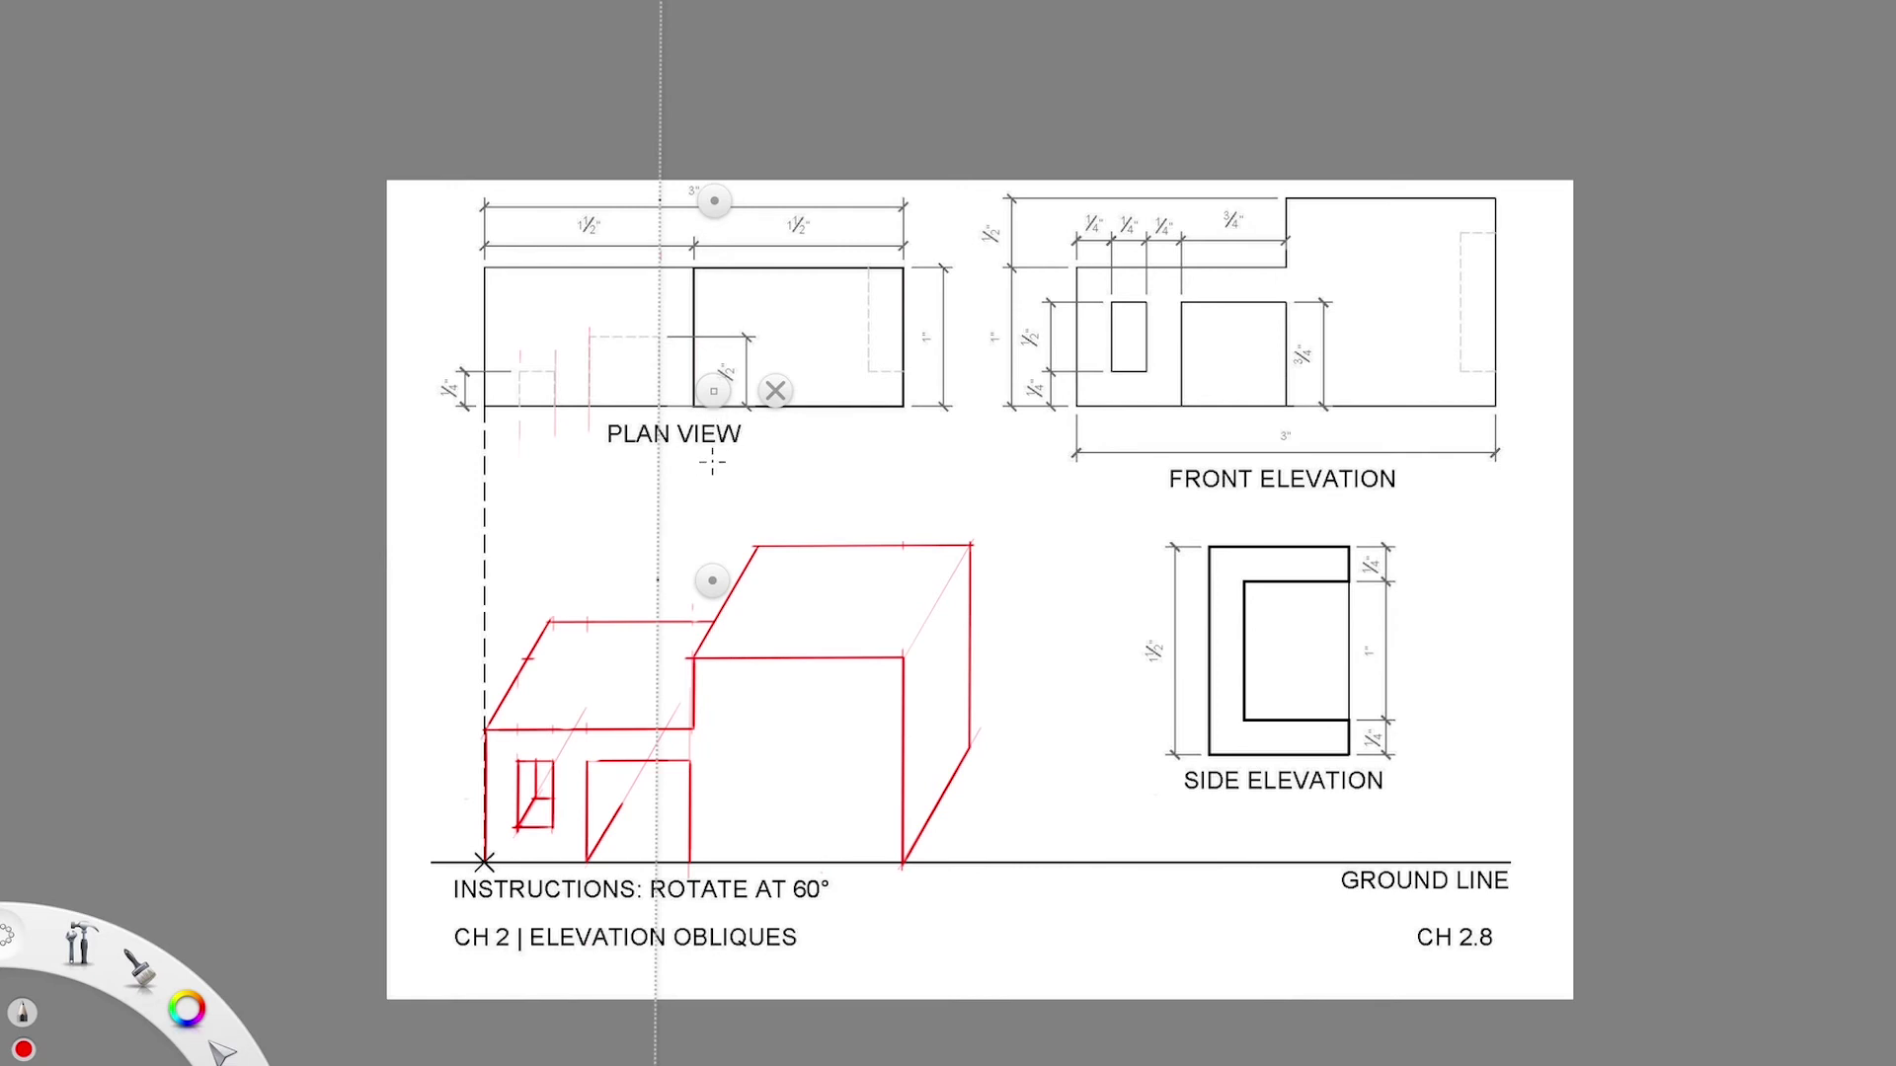
# - Draw the door recess's inner vertical edge up to the head and its inner horizontal edge across to the right side
pyautogui.moveTo(715, 391); pyautogui.dragTo(681, 396)
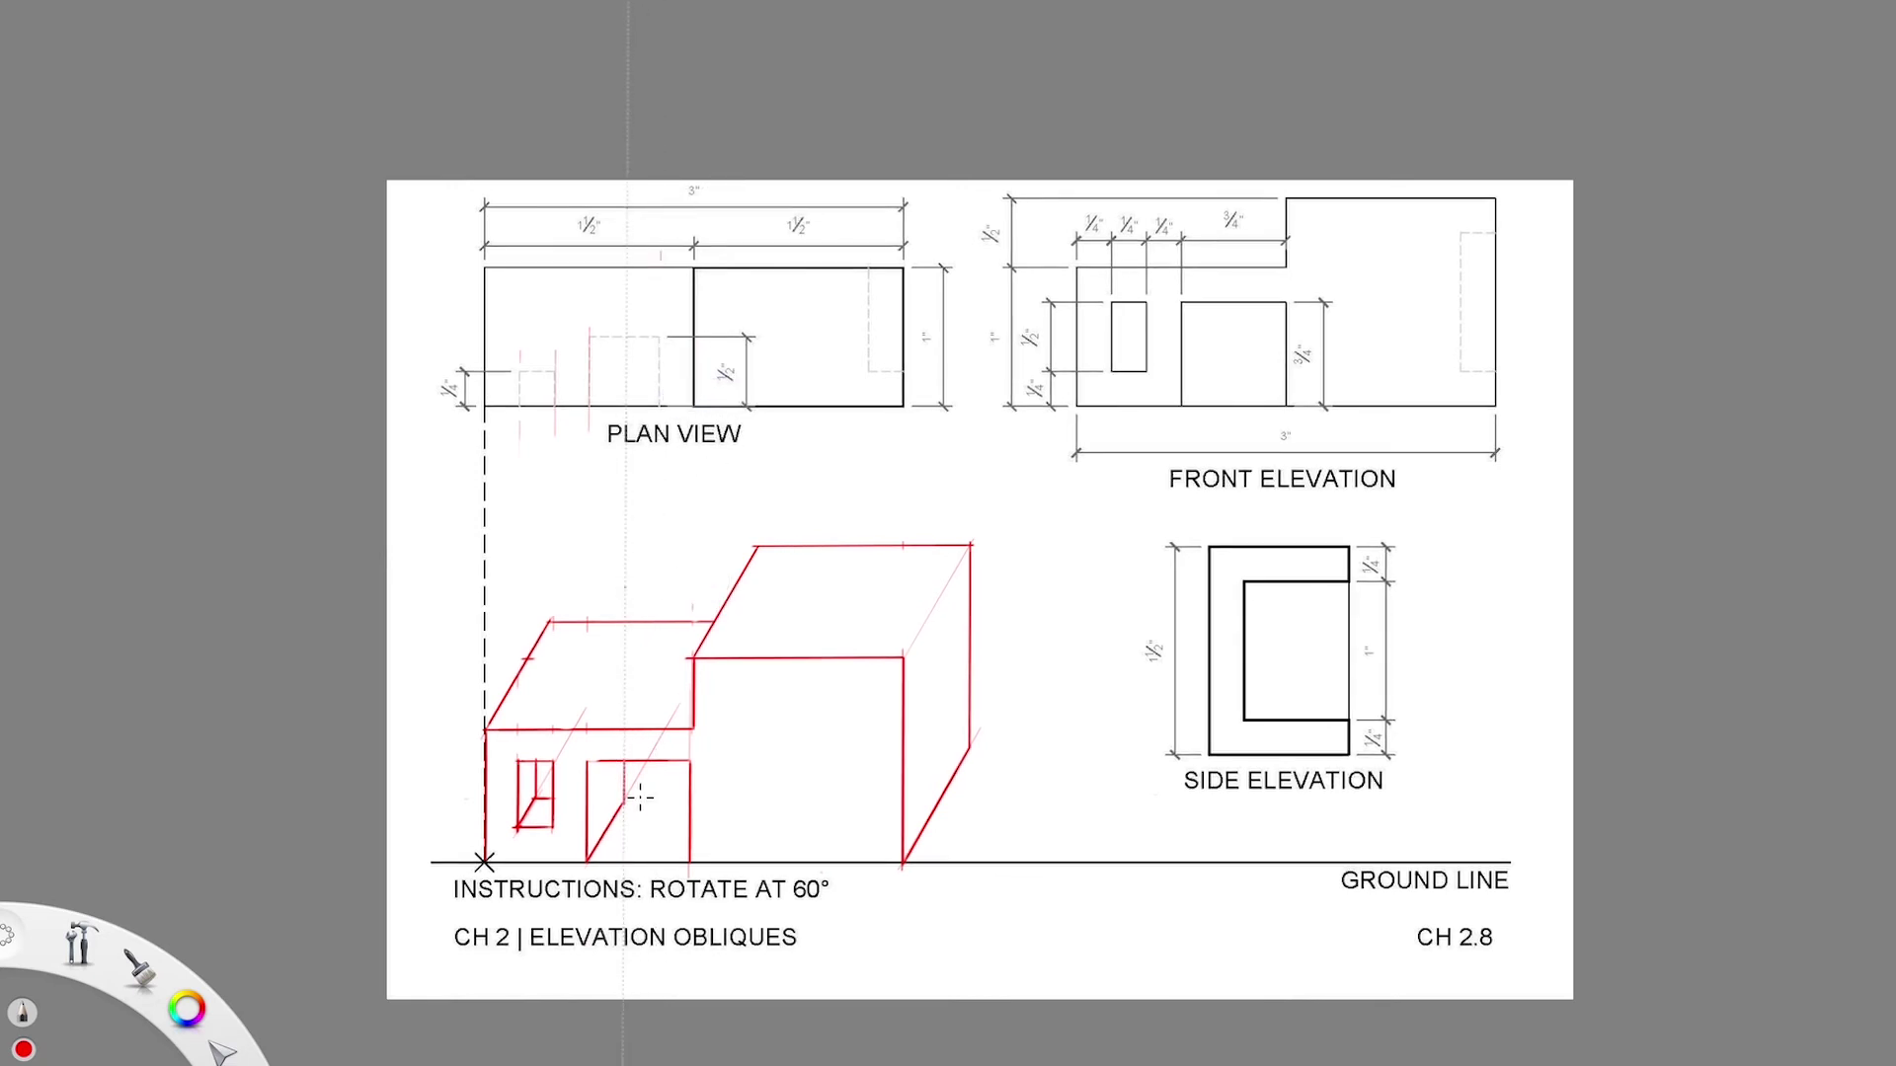
pyautogui.moveTo(702, 228)
pyautogui.mouseDown()
pyautogui.moveTo(715, 193)
pyautogui.moveTo(789, 270)
pyautogui.mouseUp()
pyautogui.moveTo(688, 403)
pyautogui.mouseDown()
pyautogui.moveTo(745, 230)
pyautogui.moveTo(880, 497)
pyautogui.moveTo(854, 643)
pyautogui.moveTo(873, 637)
pyautogui.mouseUp()
pyautogui.hotkey('ctrl', 'z')
pyautogui.moveTo(872, 637); pyautogui.dragTo(641, 854)
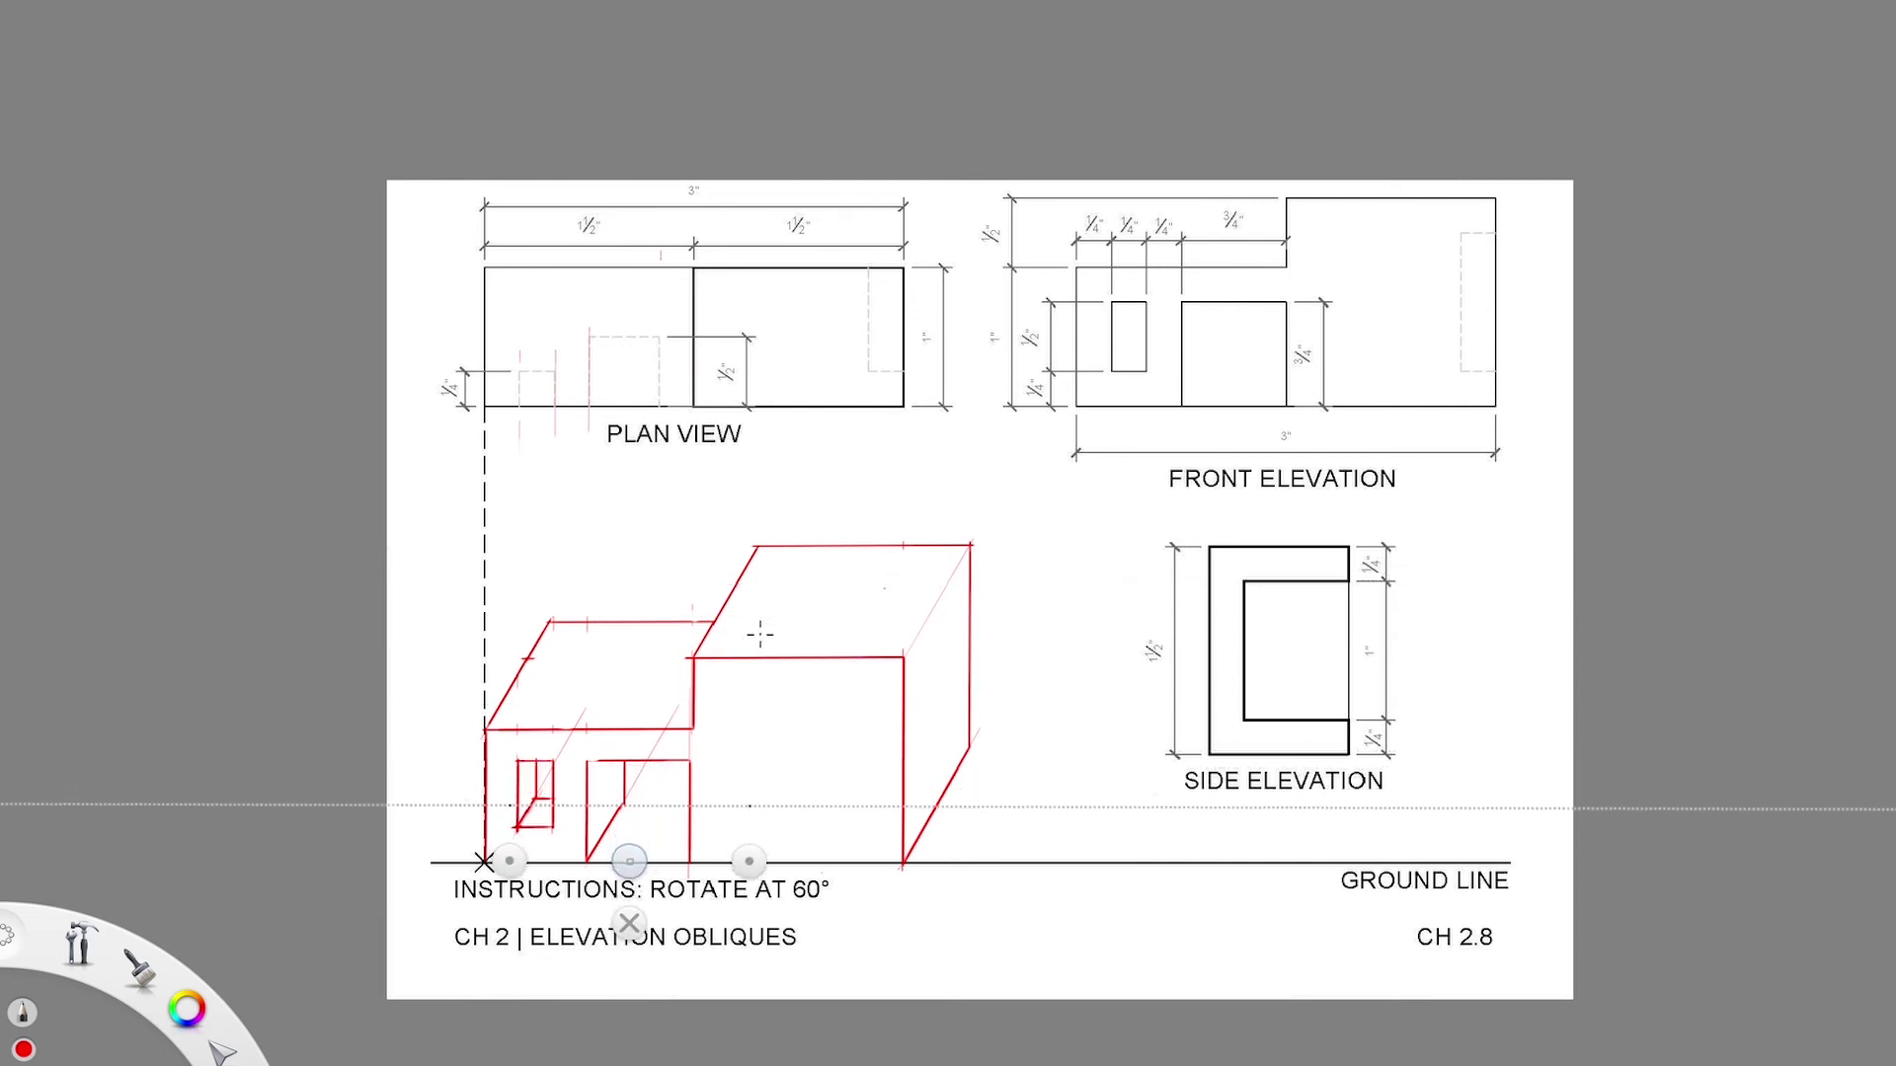
pyautogui.moveTo(708, 799); pyautogui.dragTo(708, 799)
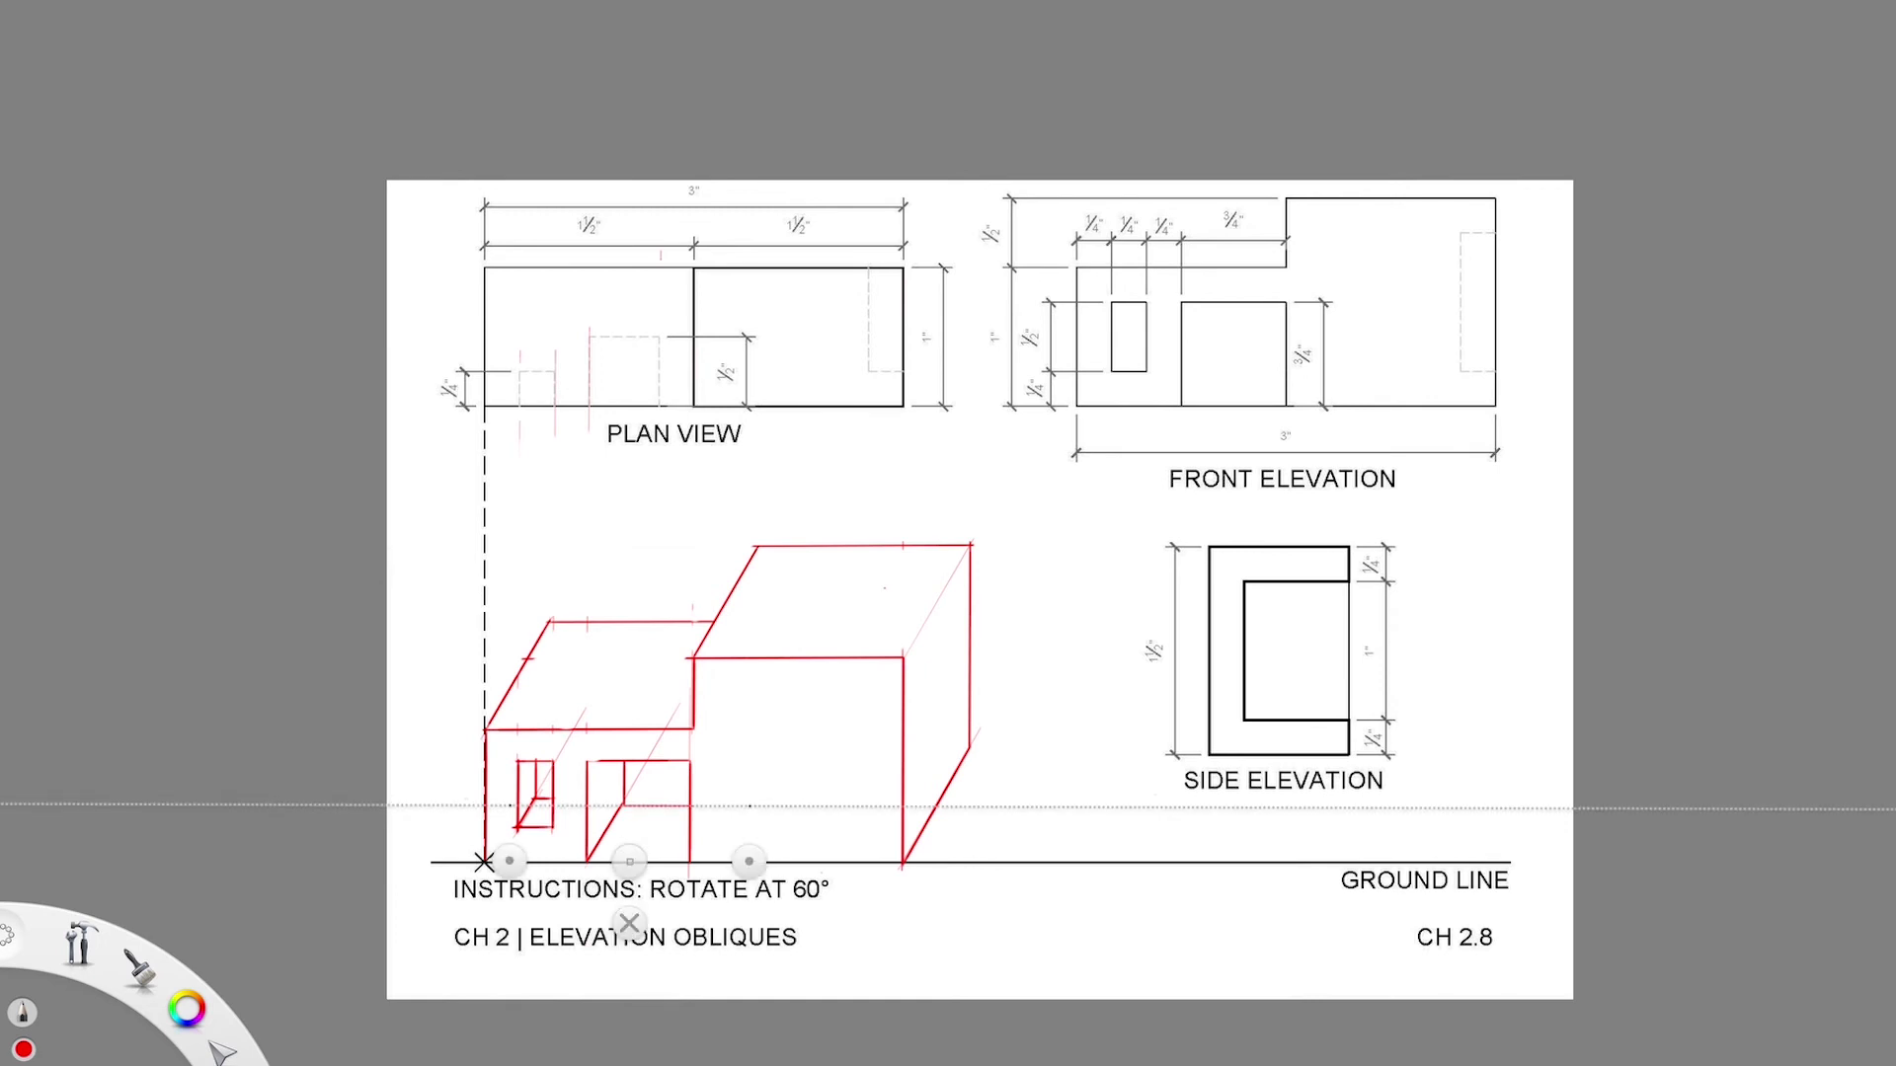
# - Darken the taller block's upper right receding edge along a ruler angled at 60°
pyautogui.moveTo(633, 861); pyautogui.dragTo(959, 622)
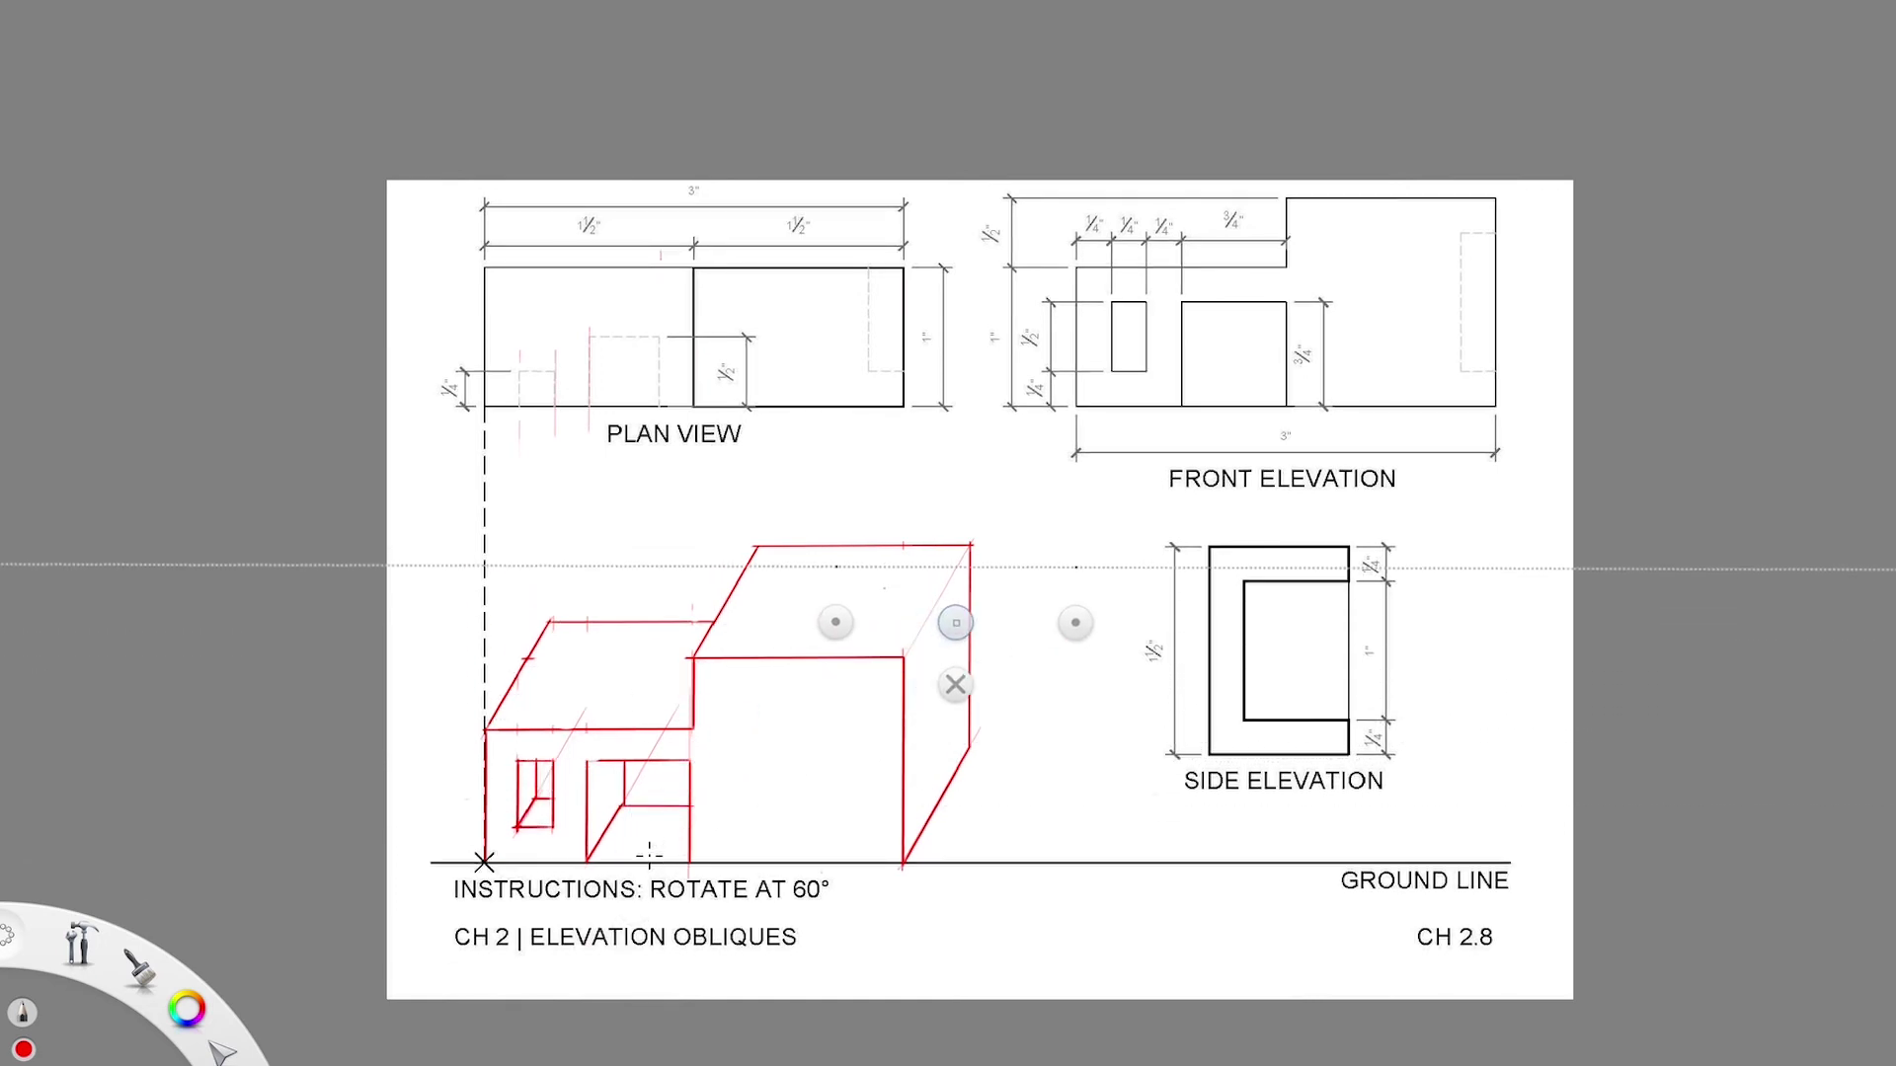
pyautogui.moveTo(1078, 622); pyautogui.dragTo(1018, 369)
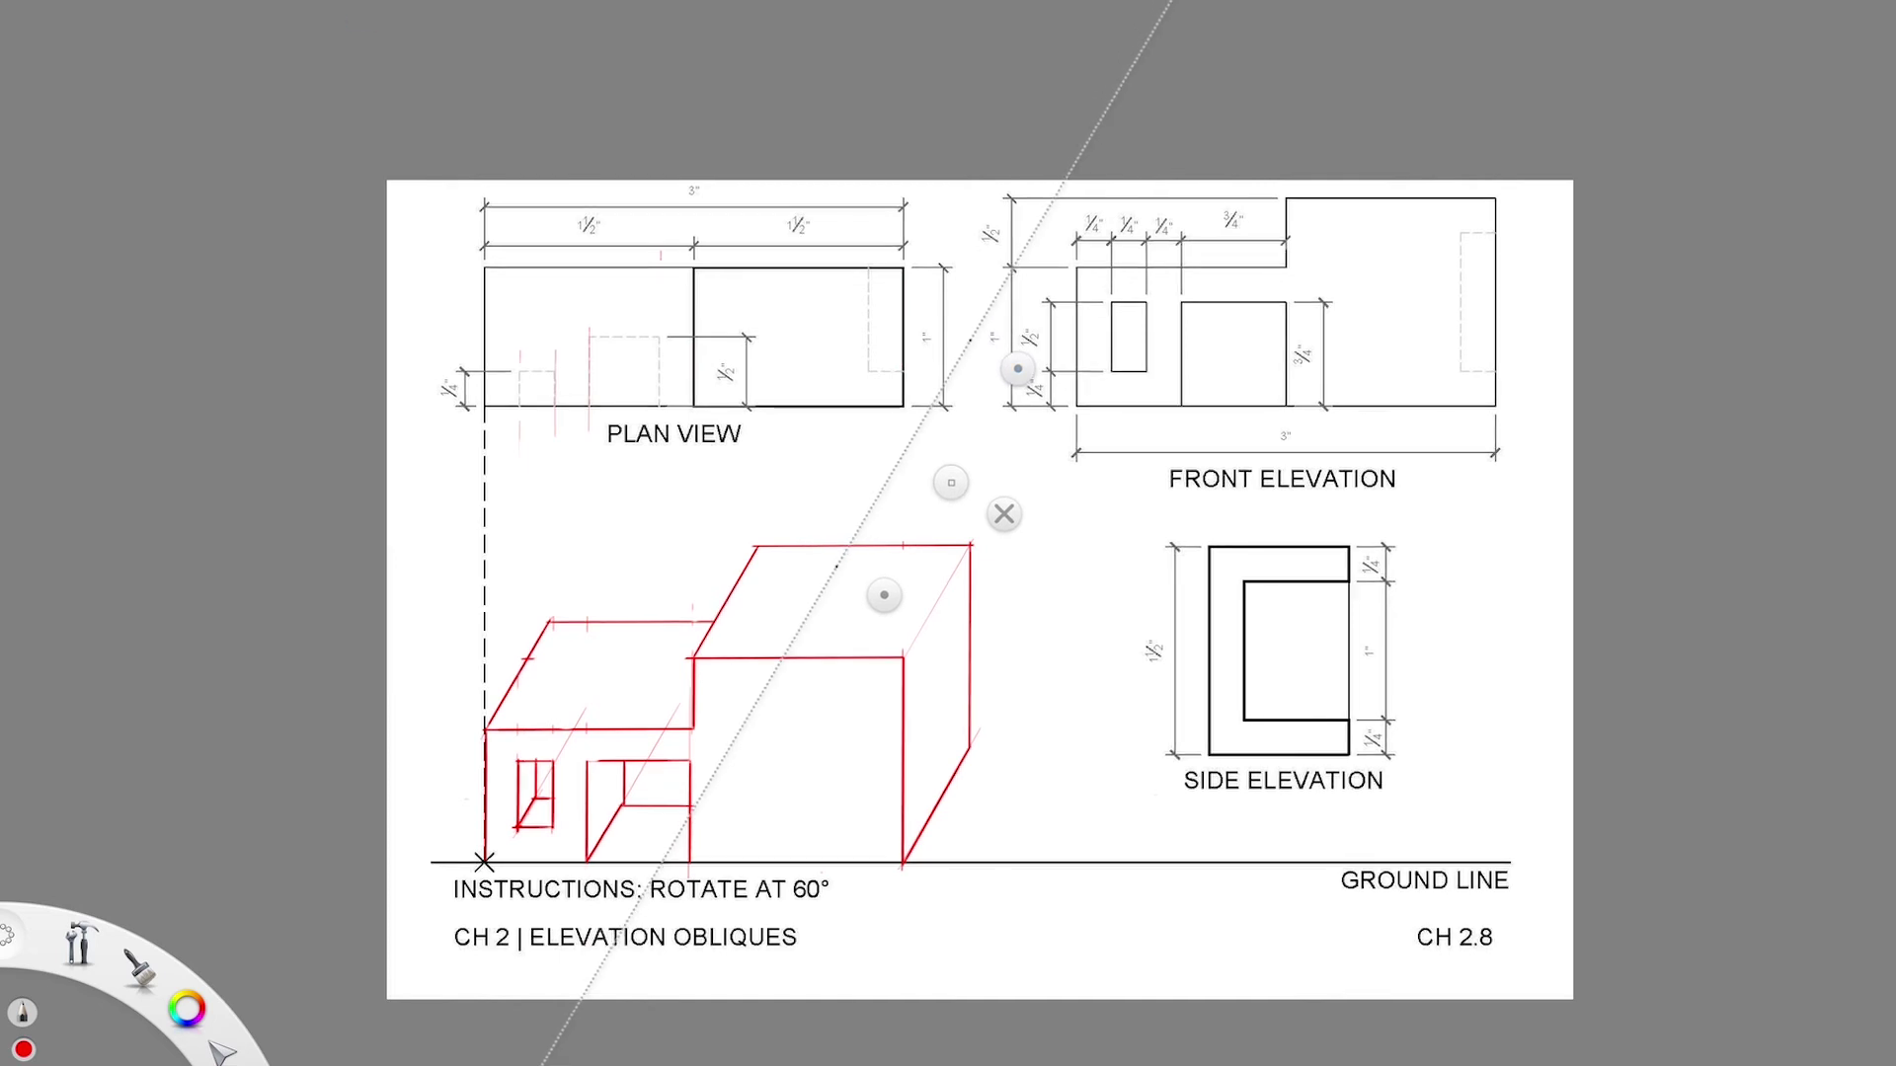
pyautogui.moveTo(958, 476); pyautogui.dragTo(1009, 589)
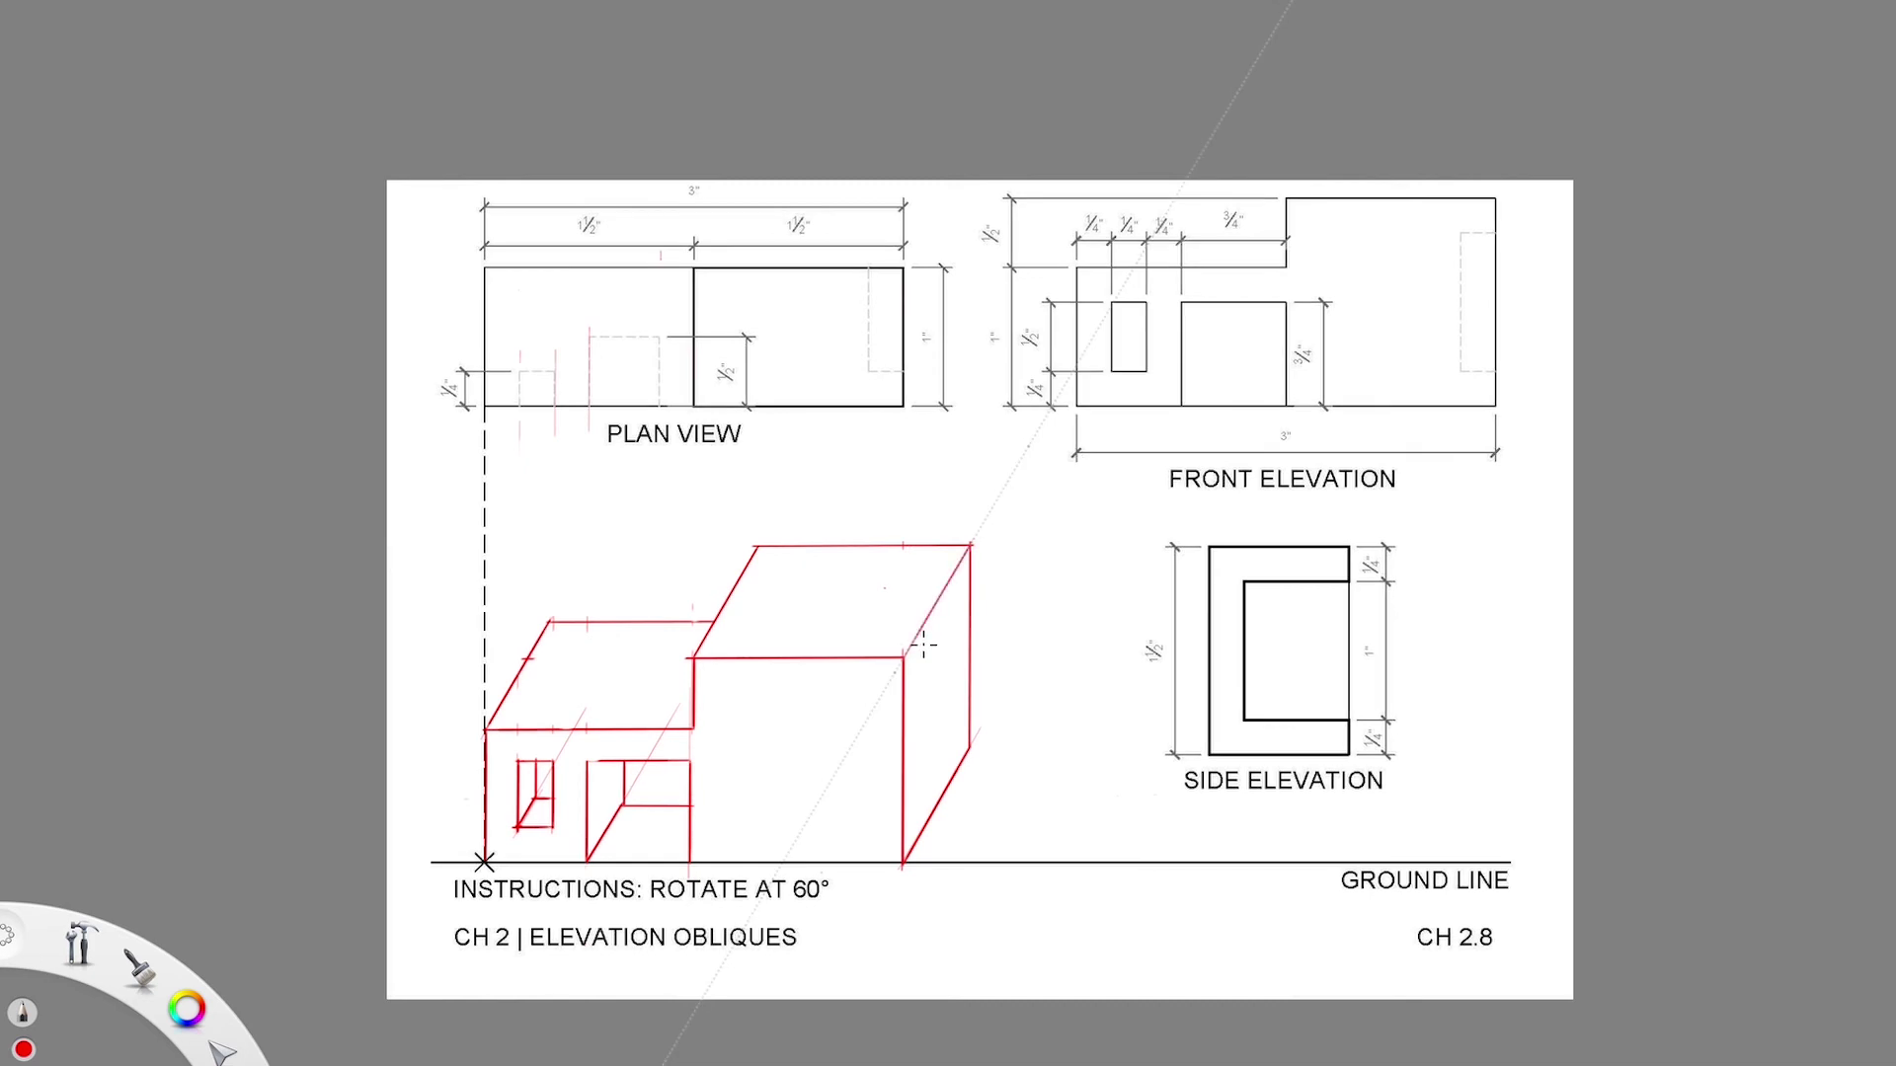
pyautogui.moveTo(923, 644); pyautogui.dragTo(910, 661)
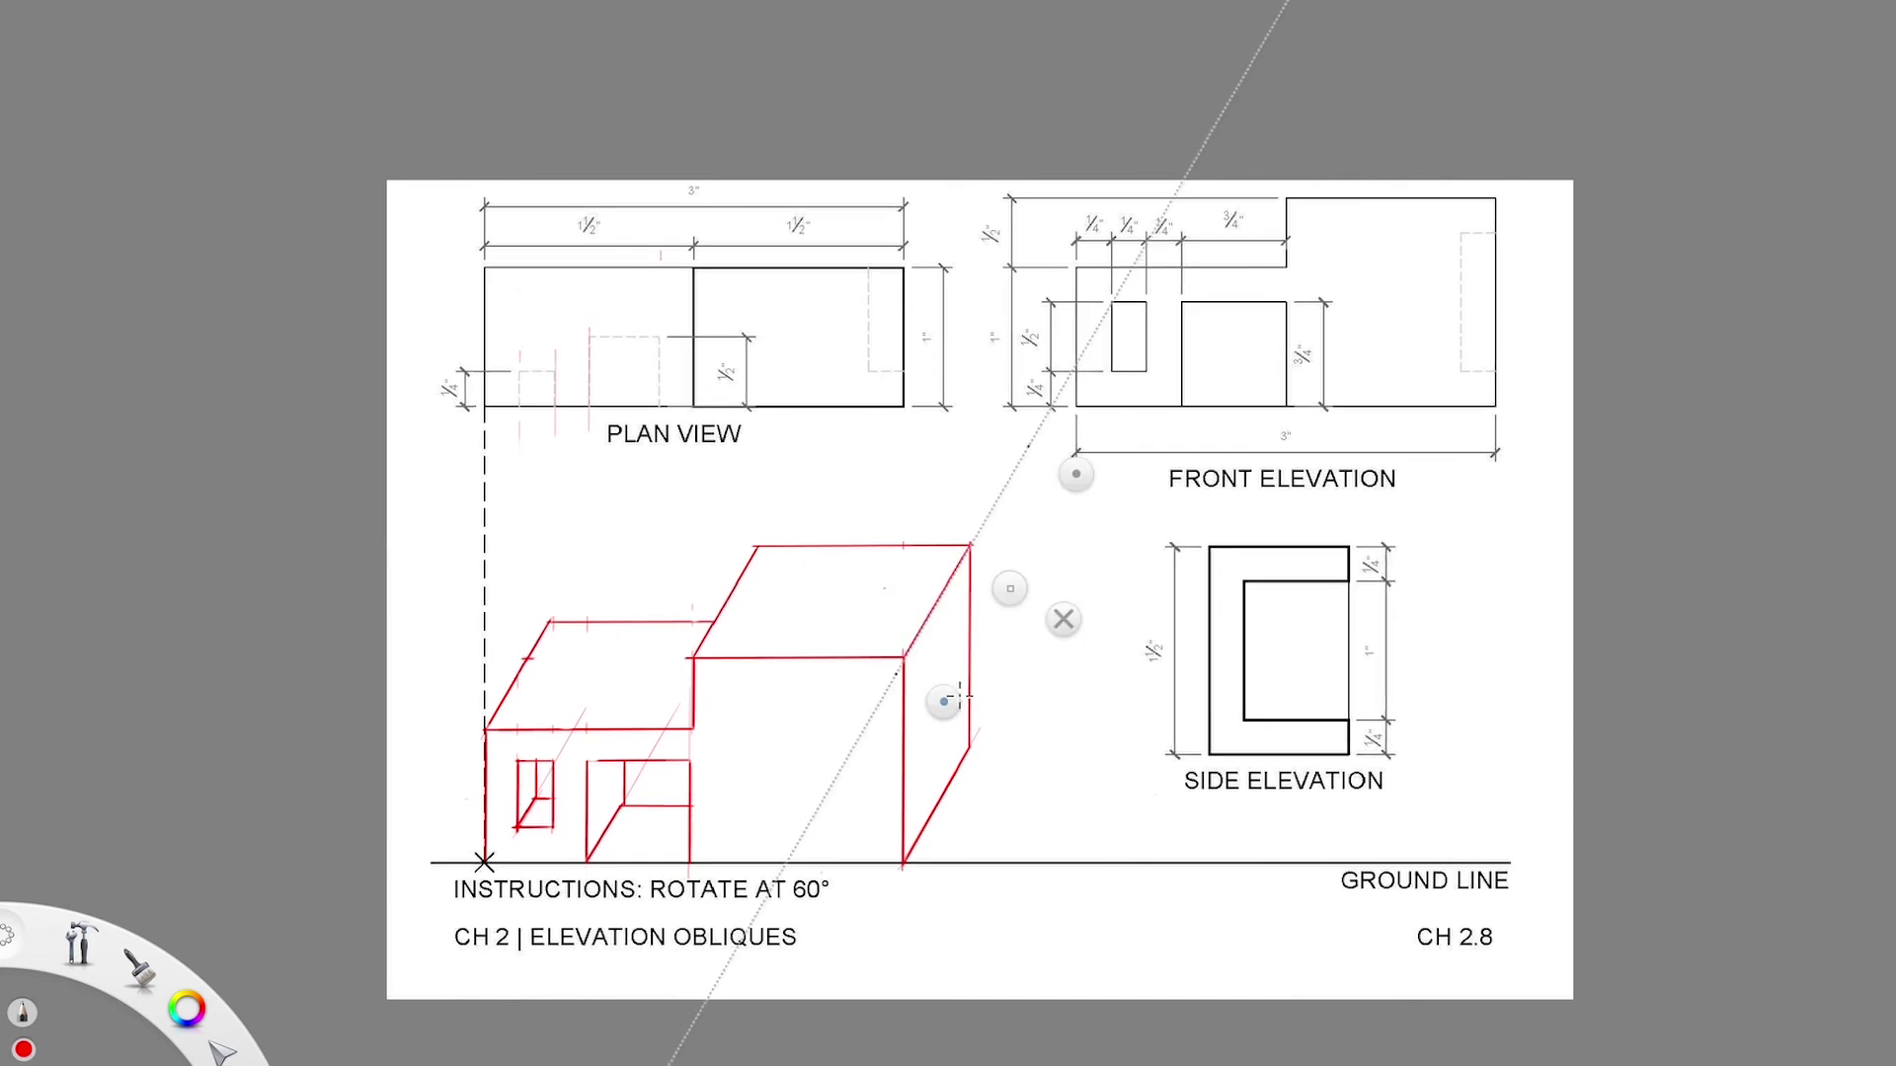
# - Trace the side elevation's right edge with its opening ticks and move the tracing onto the taller block's rear vertical edge
pyautogui.moveTo(944, 702); pyautogui.dragTo(1003, 726)
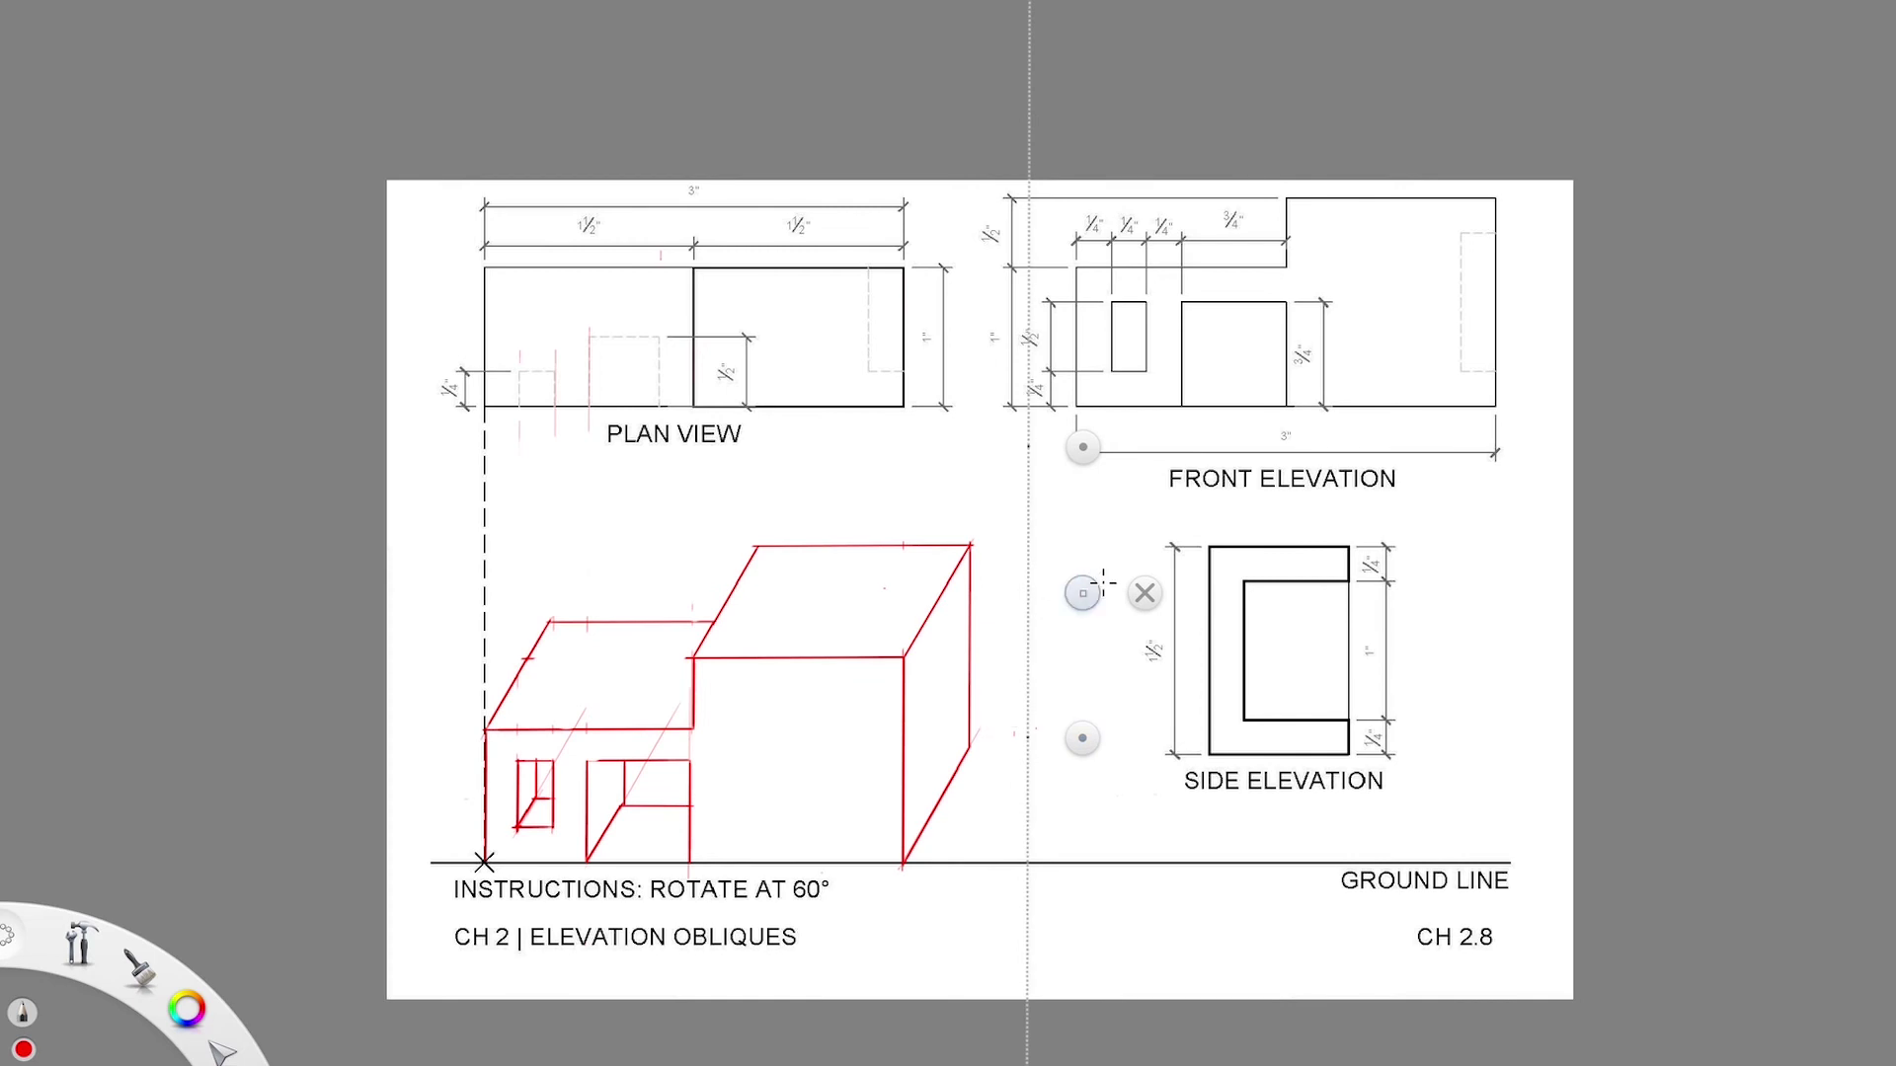
pyautogui.moveTo(1082, 593); pyautogui.dragTo(1400, 610)
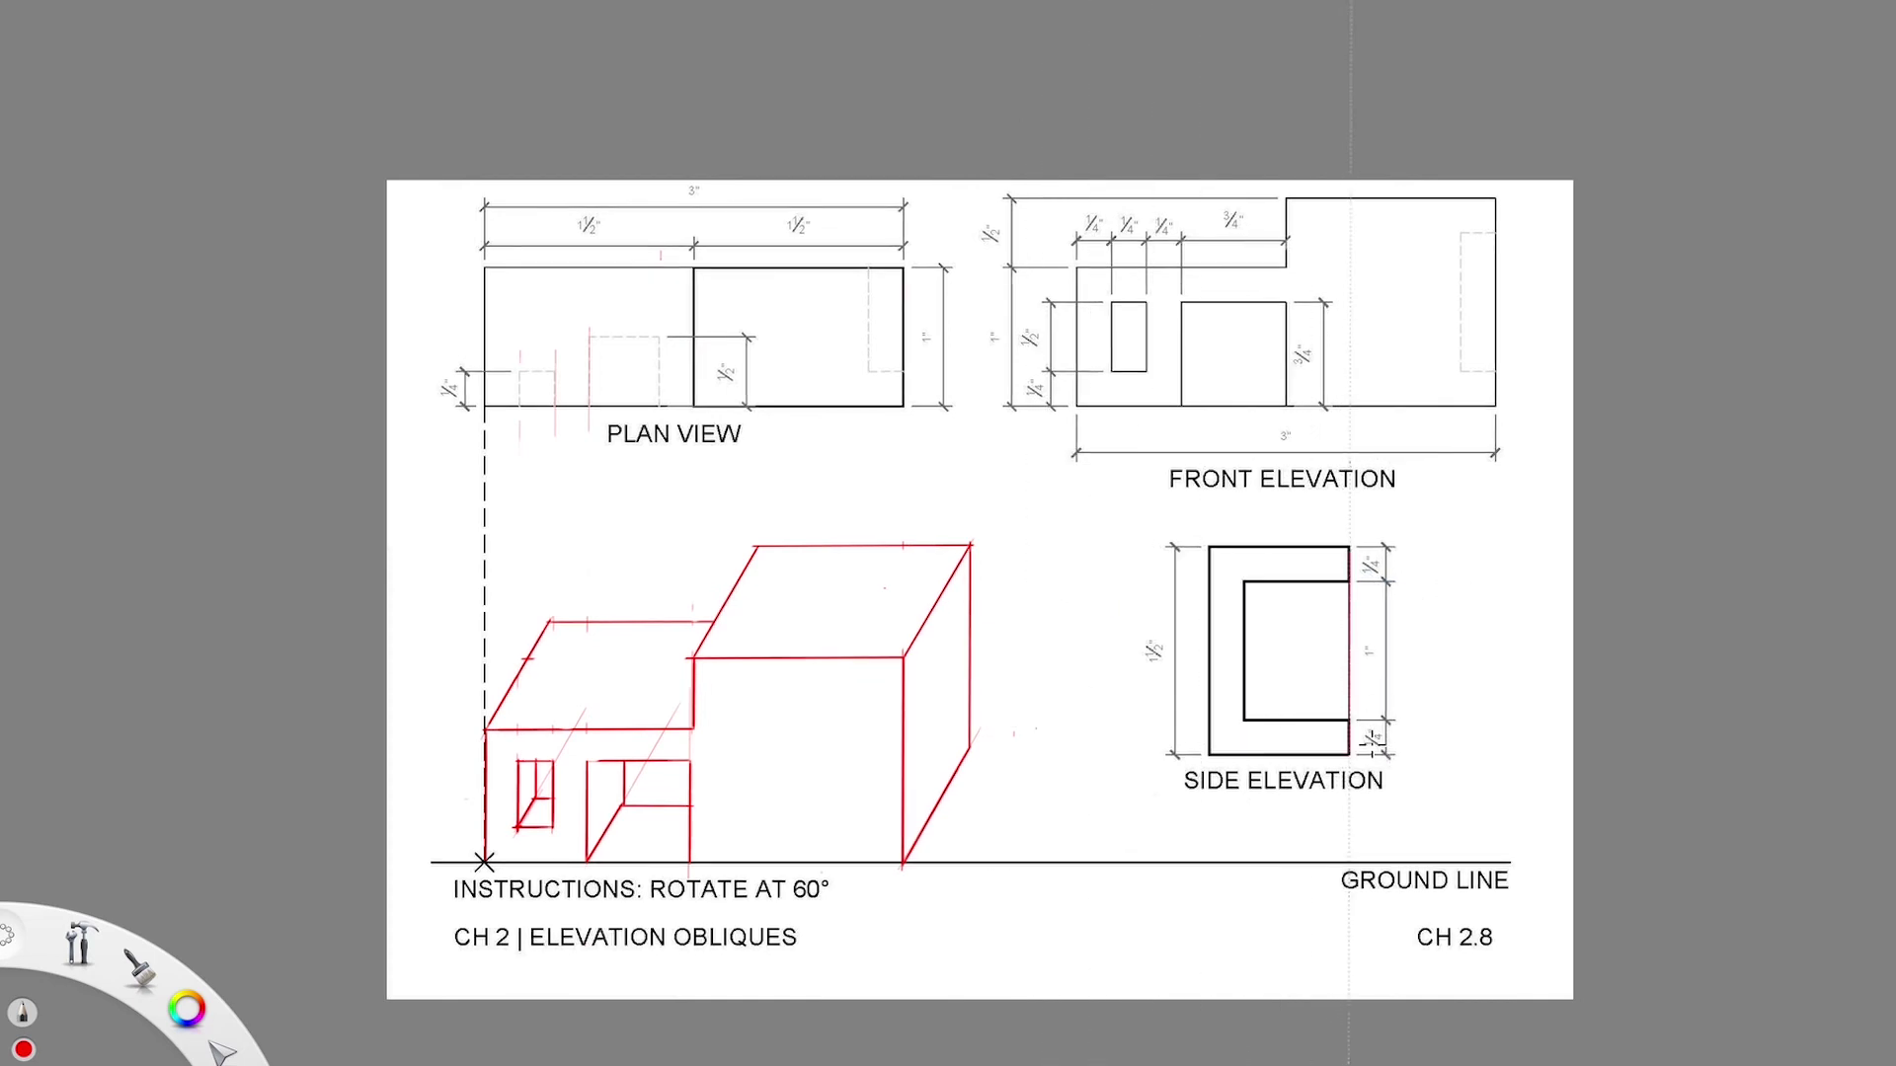
pyautogui.click(1466, 610)
pyautogui.moveTo(1326, 532); pyautogui.dragTo(1390, 790)
pyautogui.press('v')
pyautogui.moveTo(1382, 639)
pyautogui.mouseDown()
pyautogui.moveTo(1103, 678)
pyautogui.moveTo(1004, 637)
pyautogui.mouseUp()
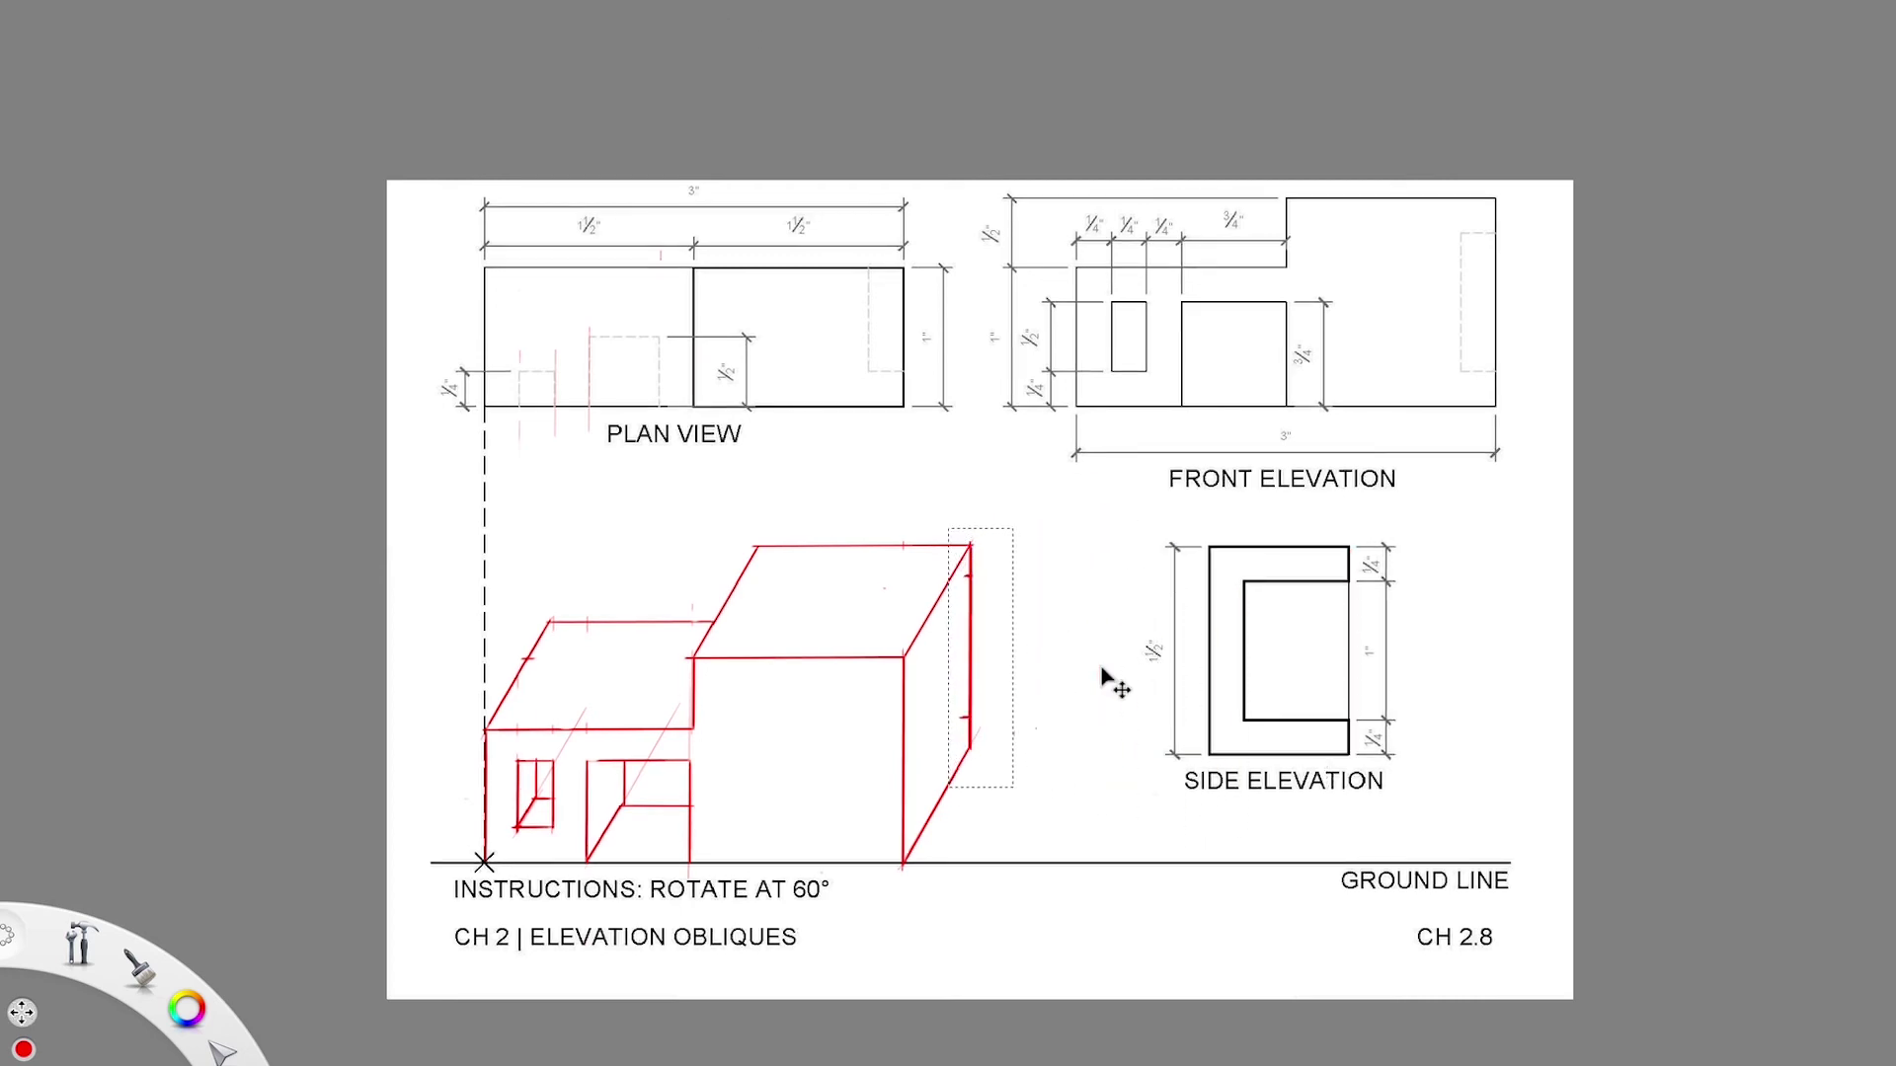
pyautogui.moveTo(695, 763); pyautogui.dragTo(694, 761)
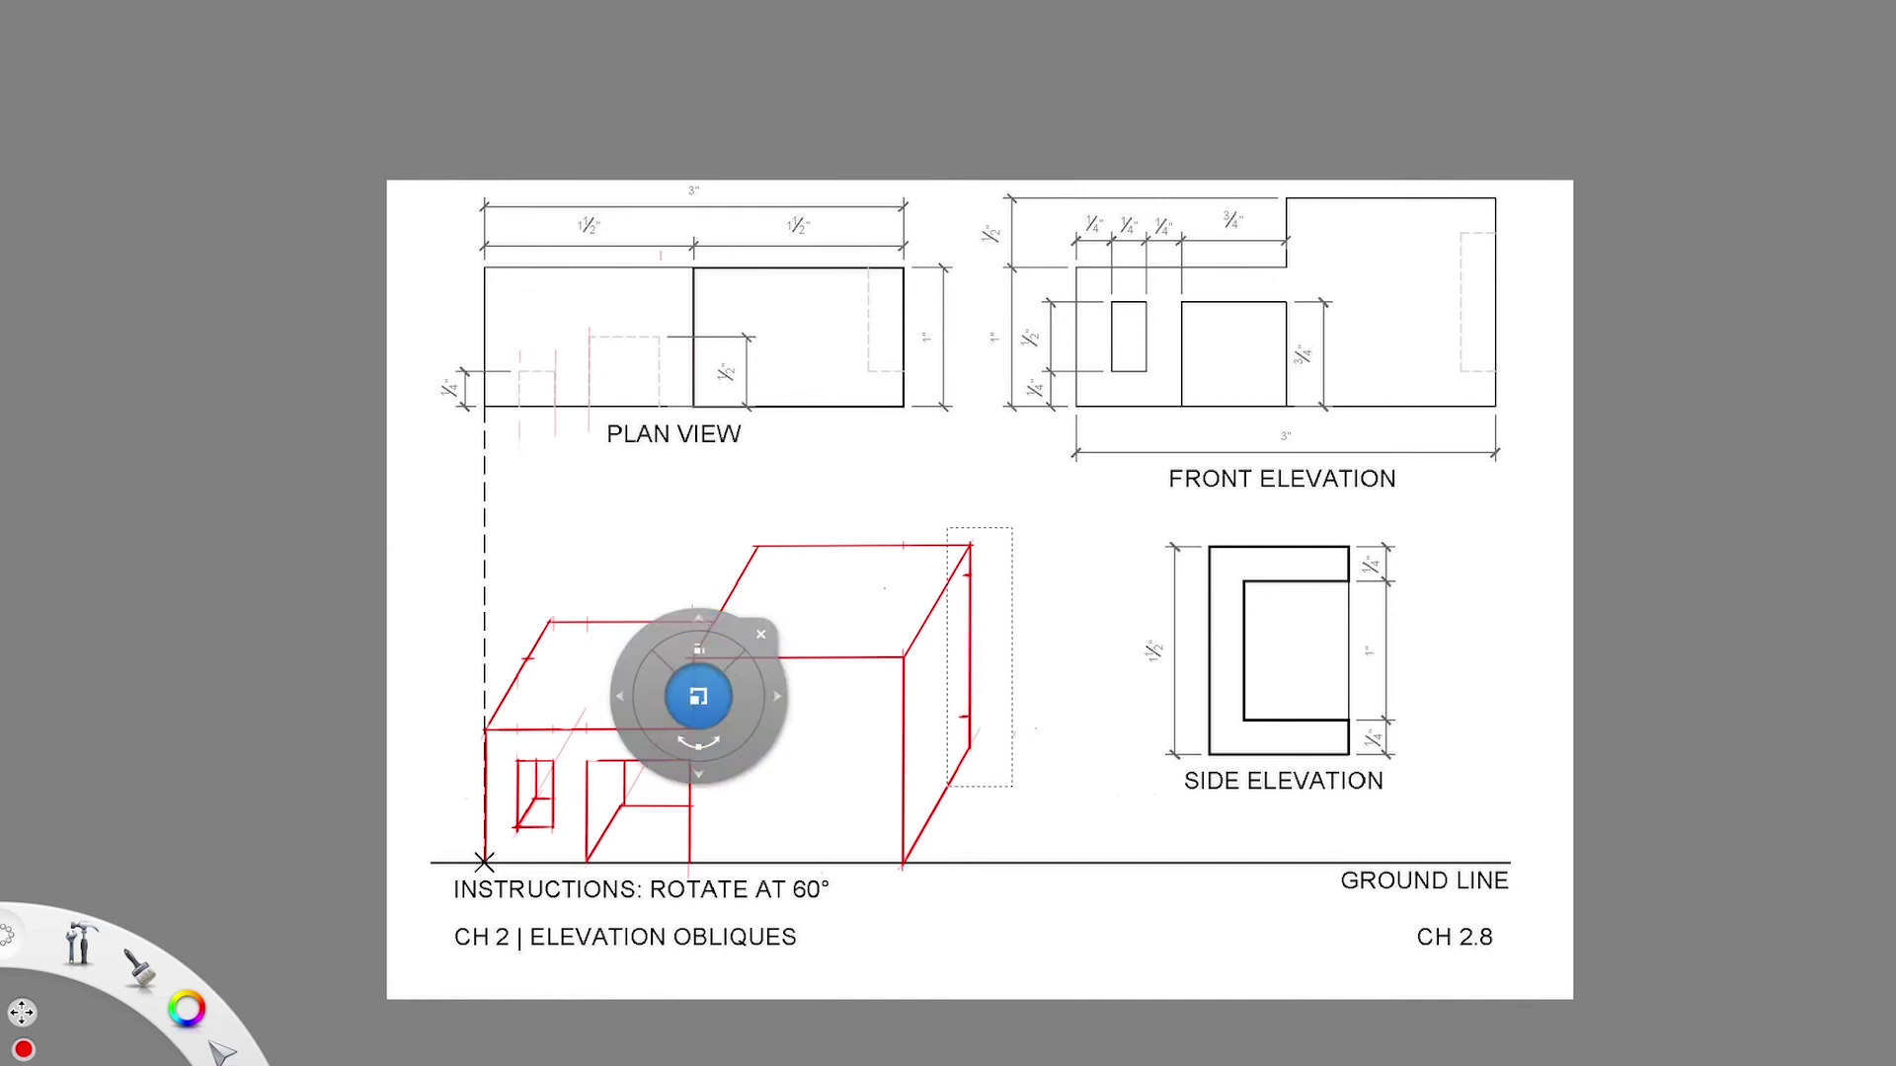
pyautogui.hotkey('ctrl', 'd')
# - Draw 60° receding guidelines across the taller block's side face from the upper and lower opening ticks
pyautogui.press('r')
pyautogui.moveTo(1409, 463); pyautogui.dragTo(1396, 465)
pyautogui.moveTo(1281, 469); pyautogui.dragTo(1250, 1038)
pyautogui.moveTo(1325, 910); pyautogui.dragTo(942, 732)
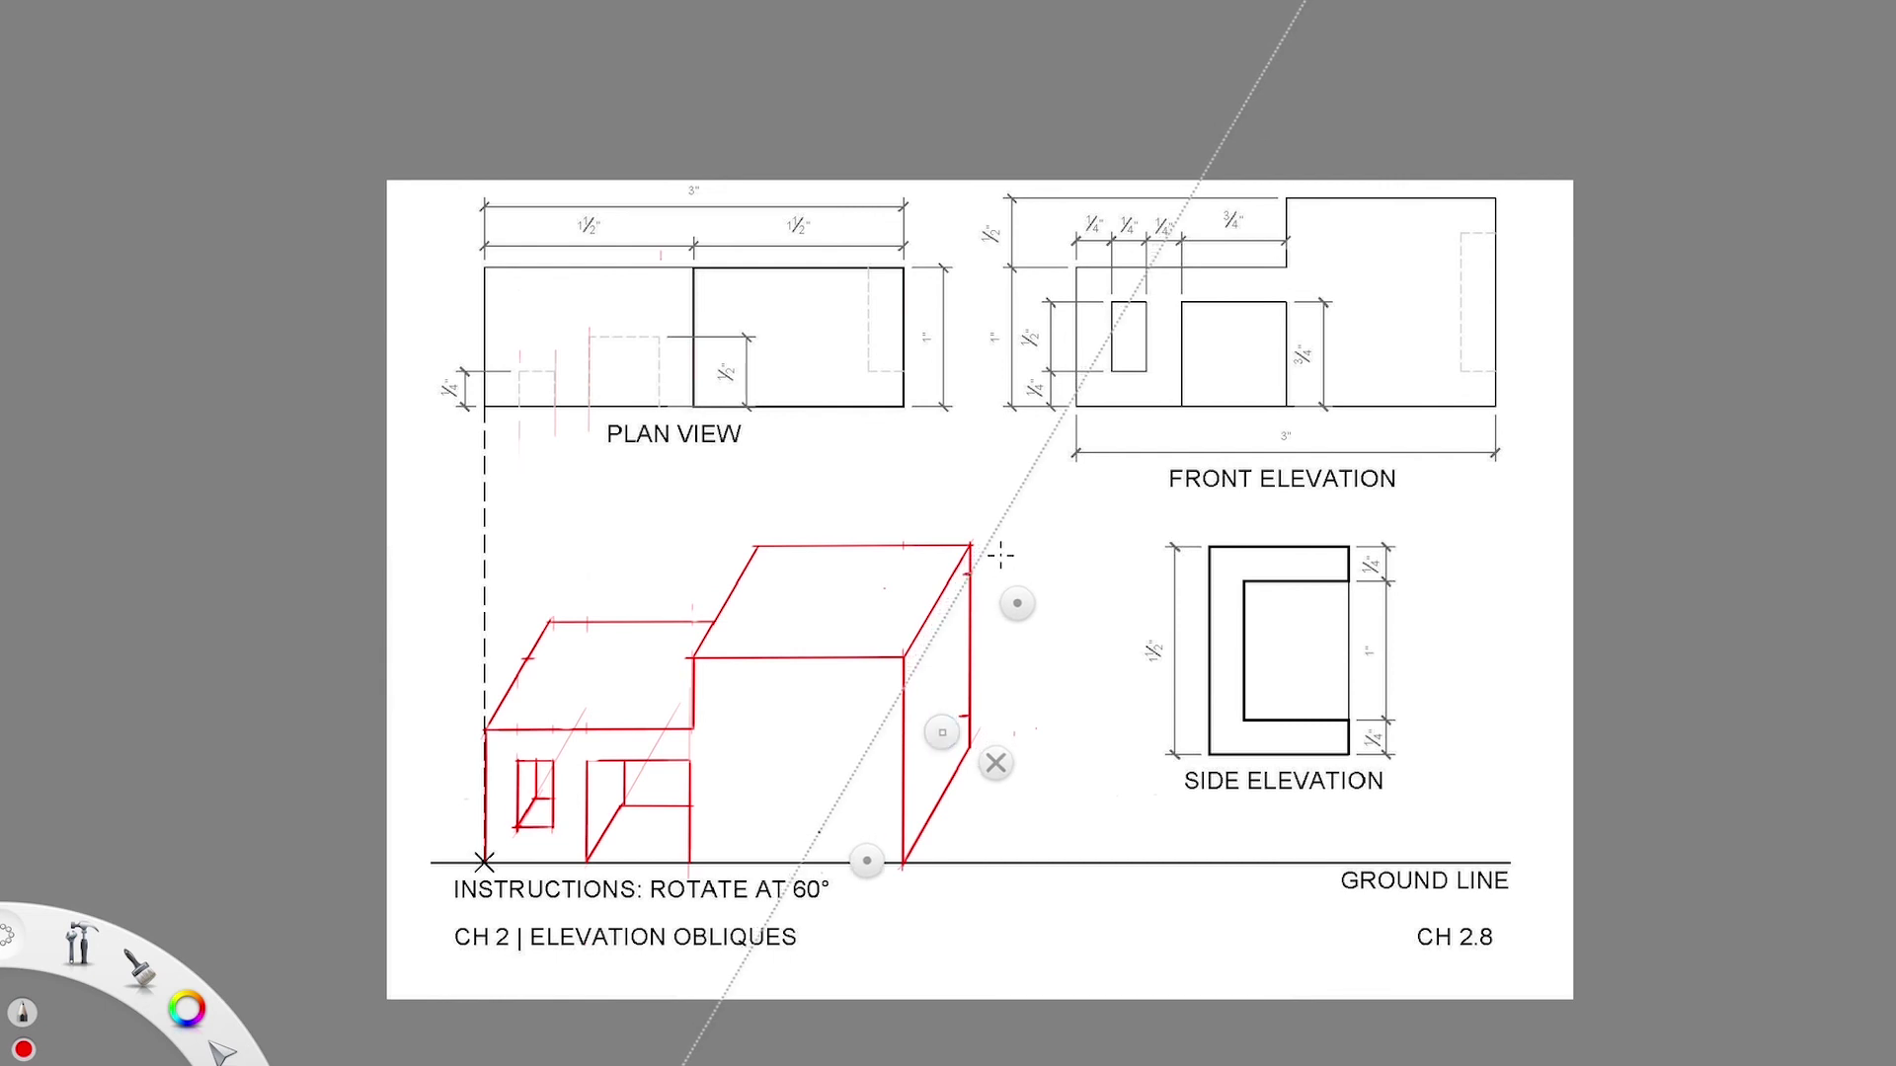
pyautogui.moveTo(978, 563)
pyautogui.mouseDown()
pyautogui.moveTo(879, 730)
pyautogui.moveTo(944, 738)
pyautogui.moveTo(974, 787)
pyautogui.moveTo(942, 874)
pyautogui.mouseUp()
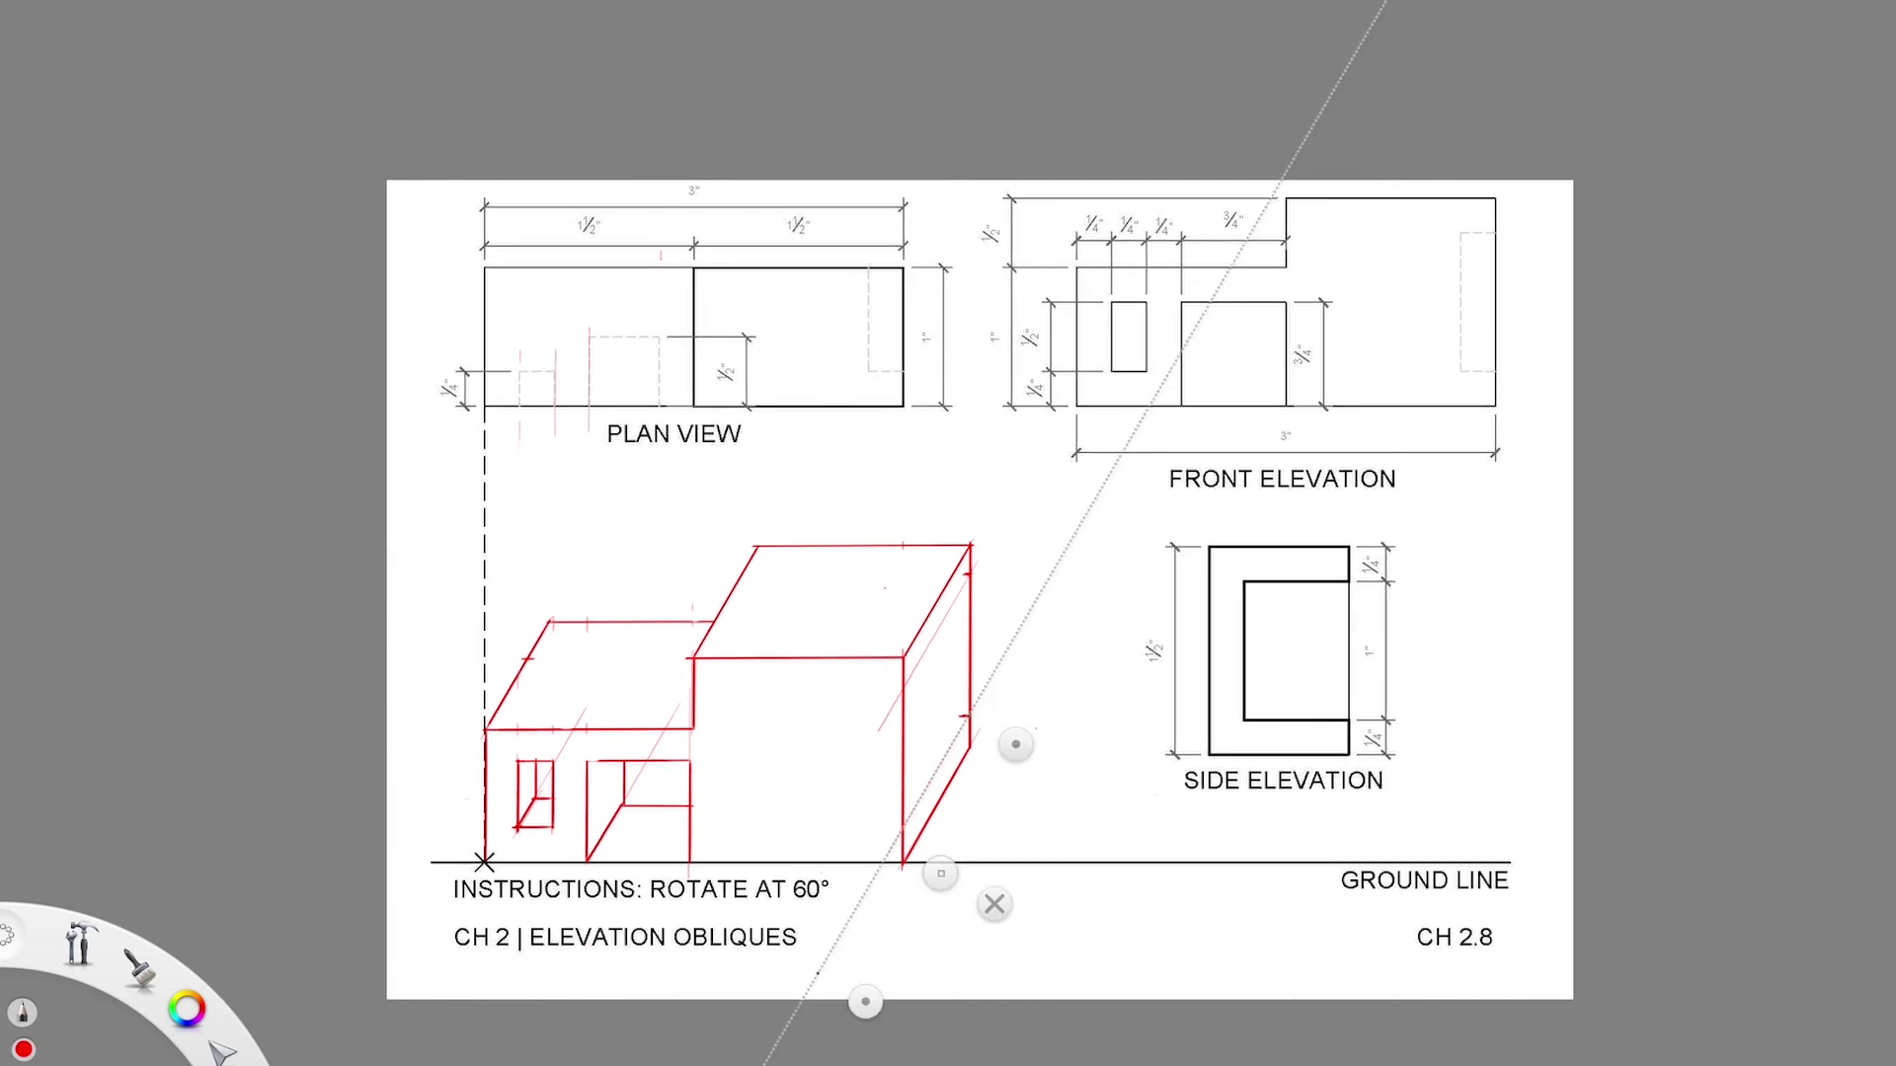
pyautogui.click(995, 904)
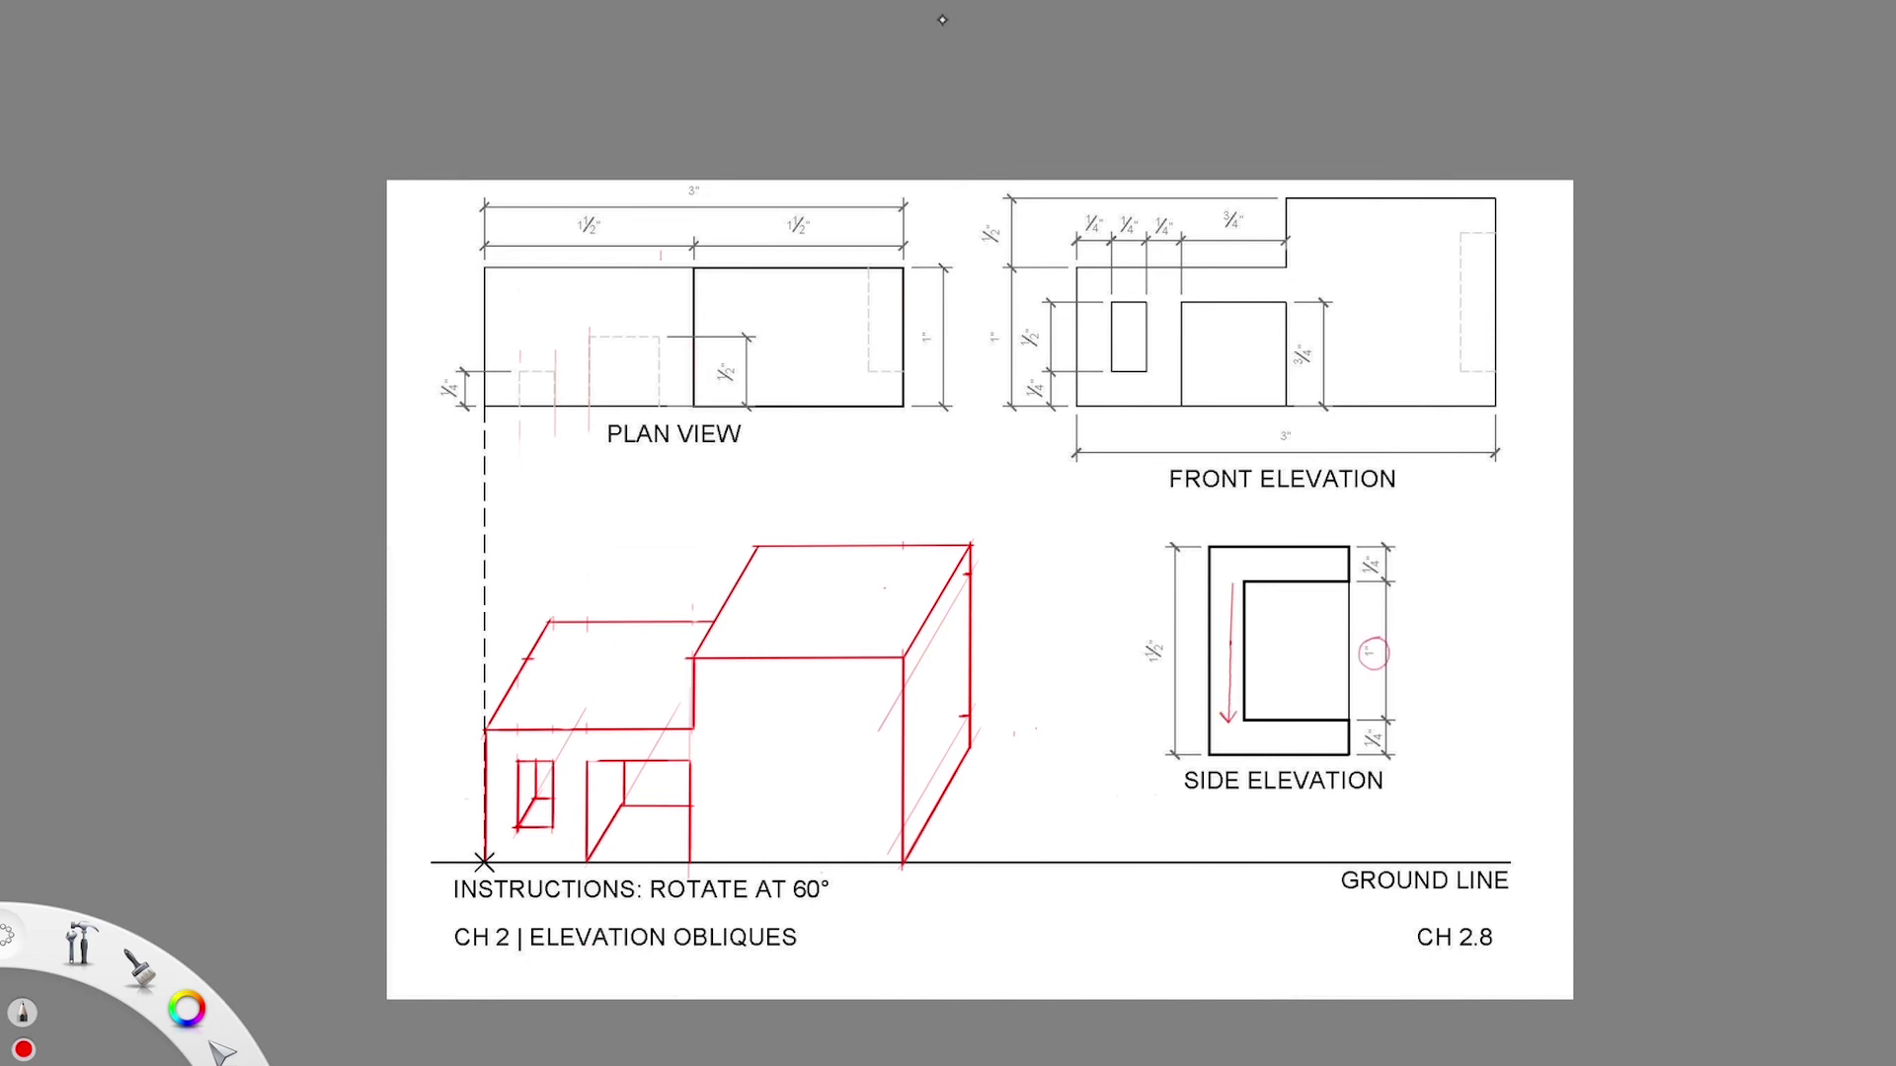
# - Undo the arrow and circle annotations on the side elevation
pyautogui.press('r')
pyautogui.moveTo(1015, 744); pyautogui.dragTo(887, 528)
pyautogui.hotkey('ctrl', 'z')
pyautogui.hotkey('ctrl', 'z')
pyautogui.hotkey('ctrl', 'z')
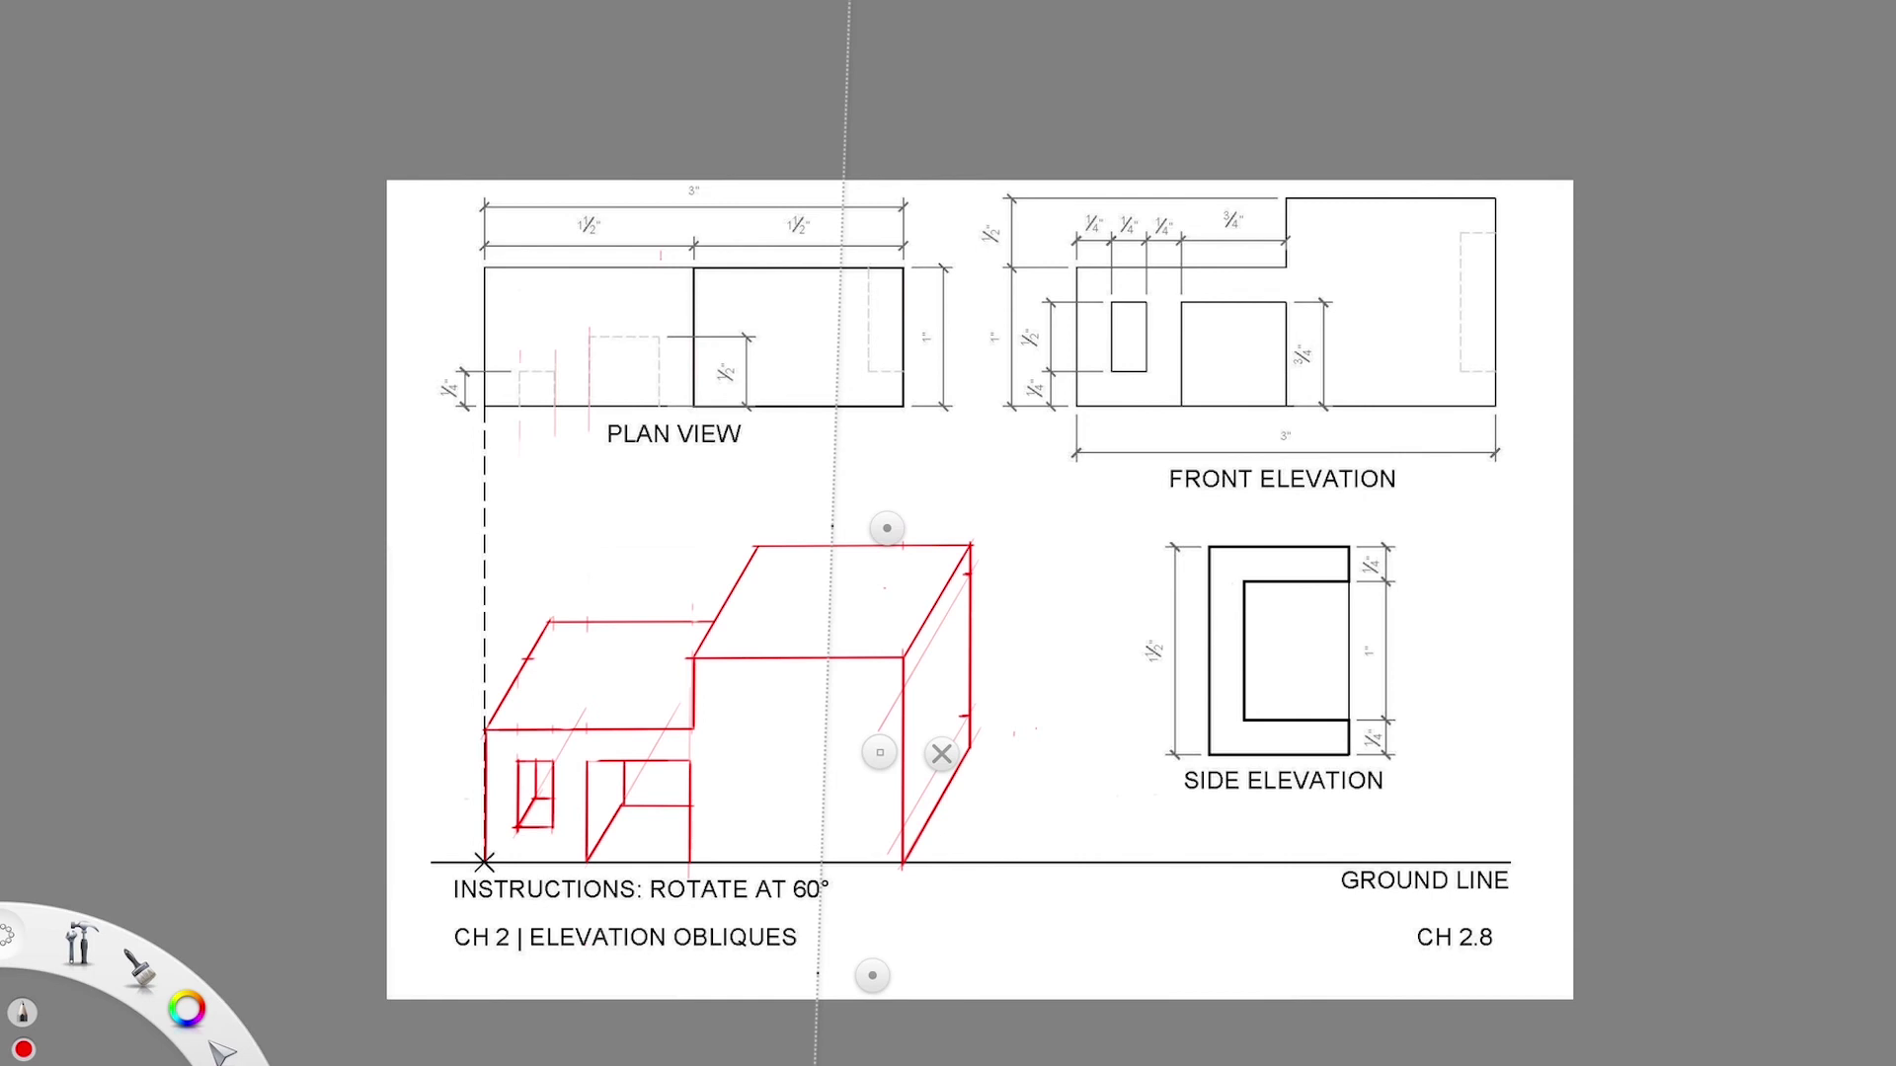
# - Mark the side recess's length with an arrow in the plan view and trace its lower edge in the side elevation
pyautogui.click(938, 14)
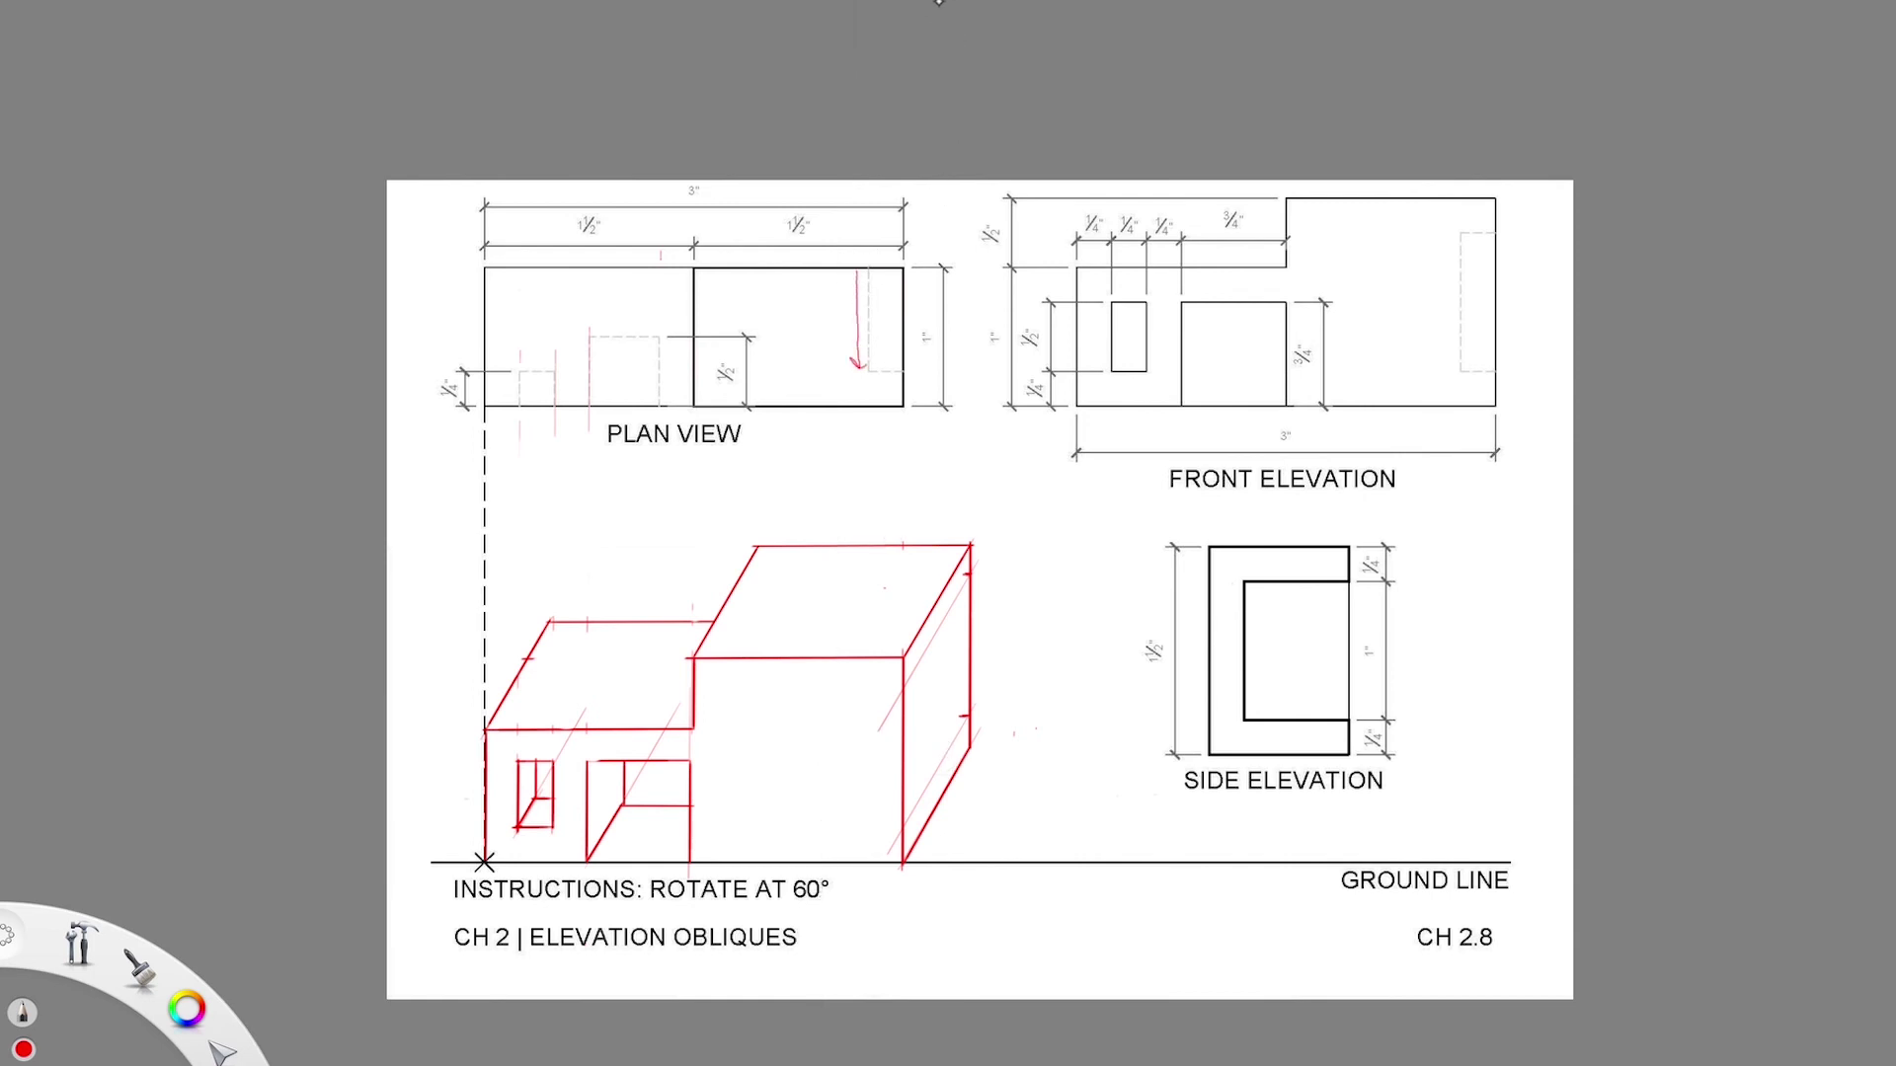
pyautogui.click(945, 13)
pyautogui.moveTo(887, 527); pyautogui.dragTo(1208, 1028)
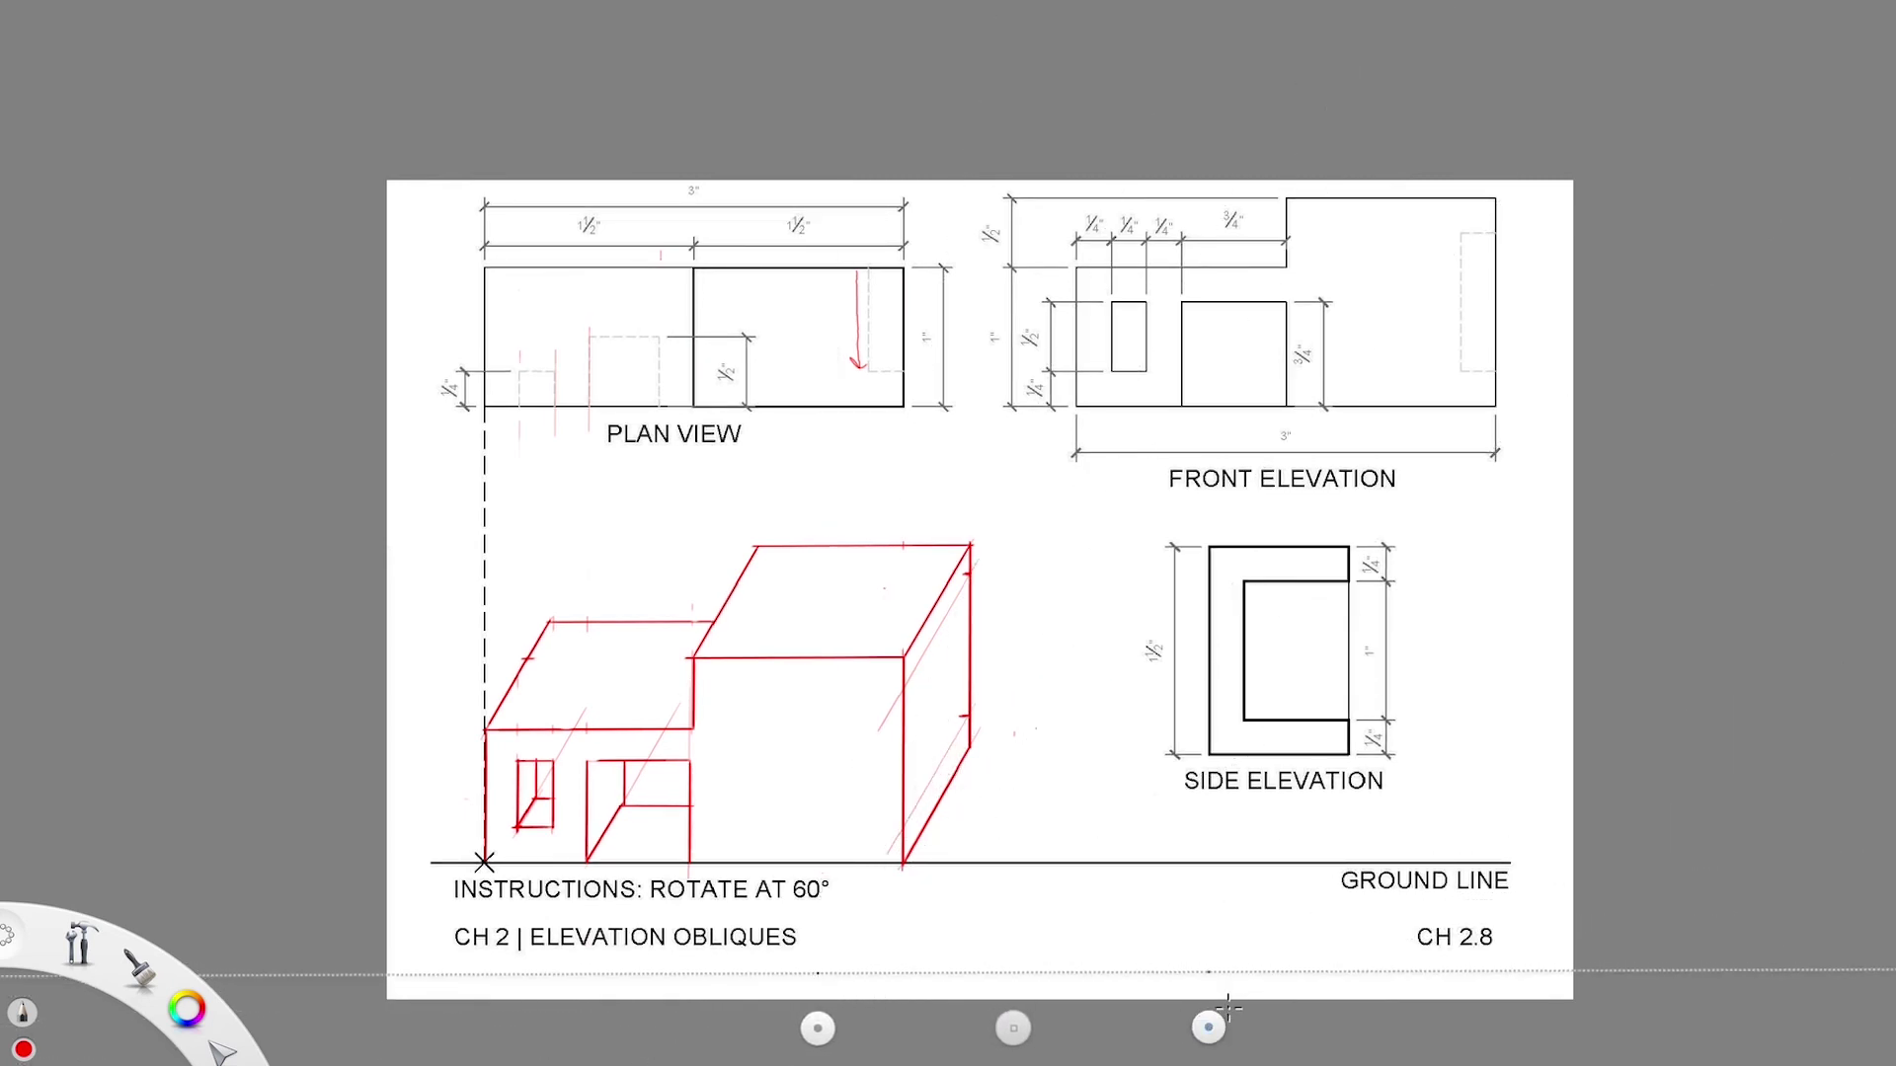
pyautogui.moveTo(1012, 1028); pyautogui.dragTo(1084, 805)
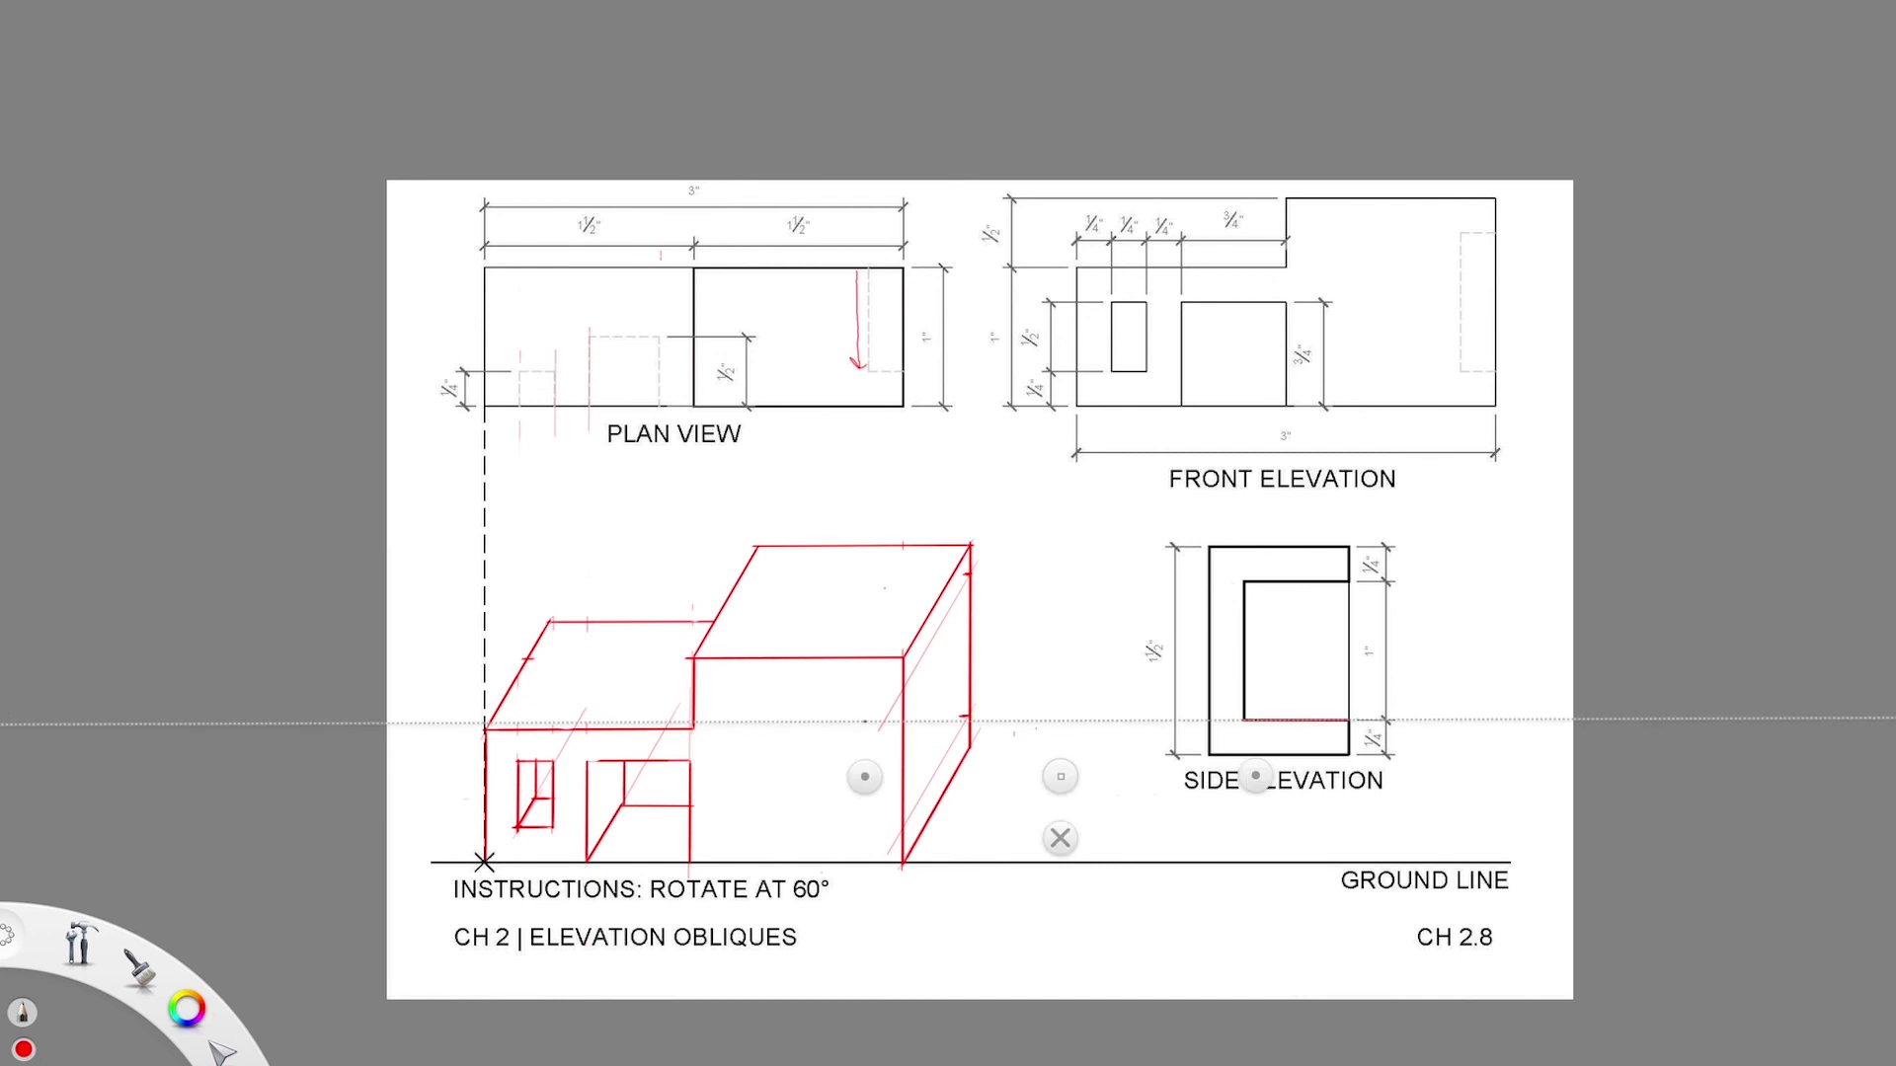
pyautogui.click(1061, 839)
# - Select the traced lower edge, rotate it to 60° and place it along the lower guideline from the rear edge's lower tick
pyautogui.press('m')
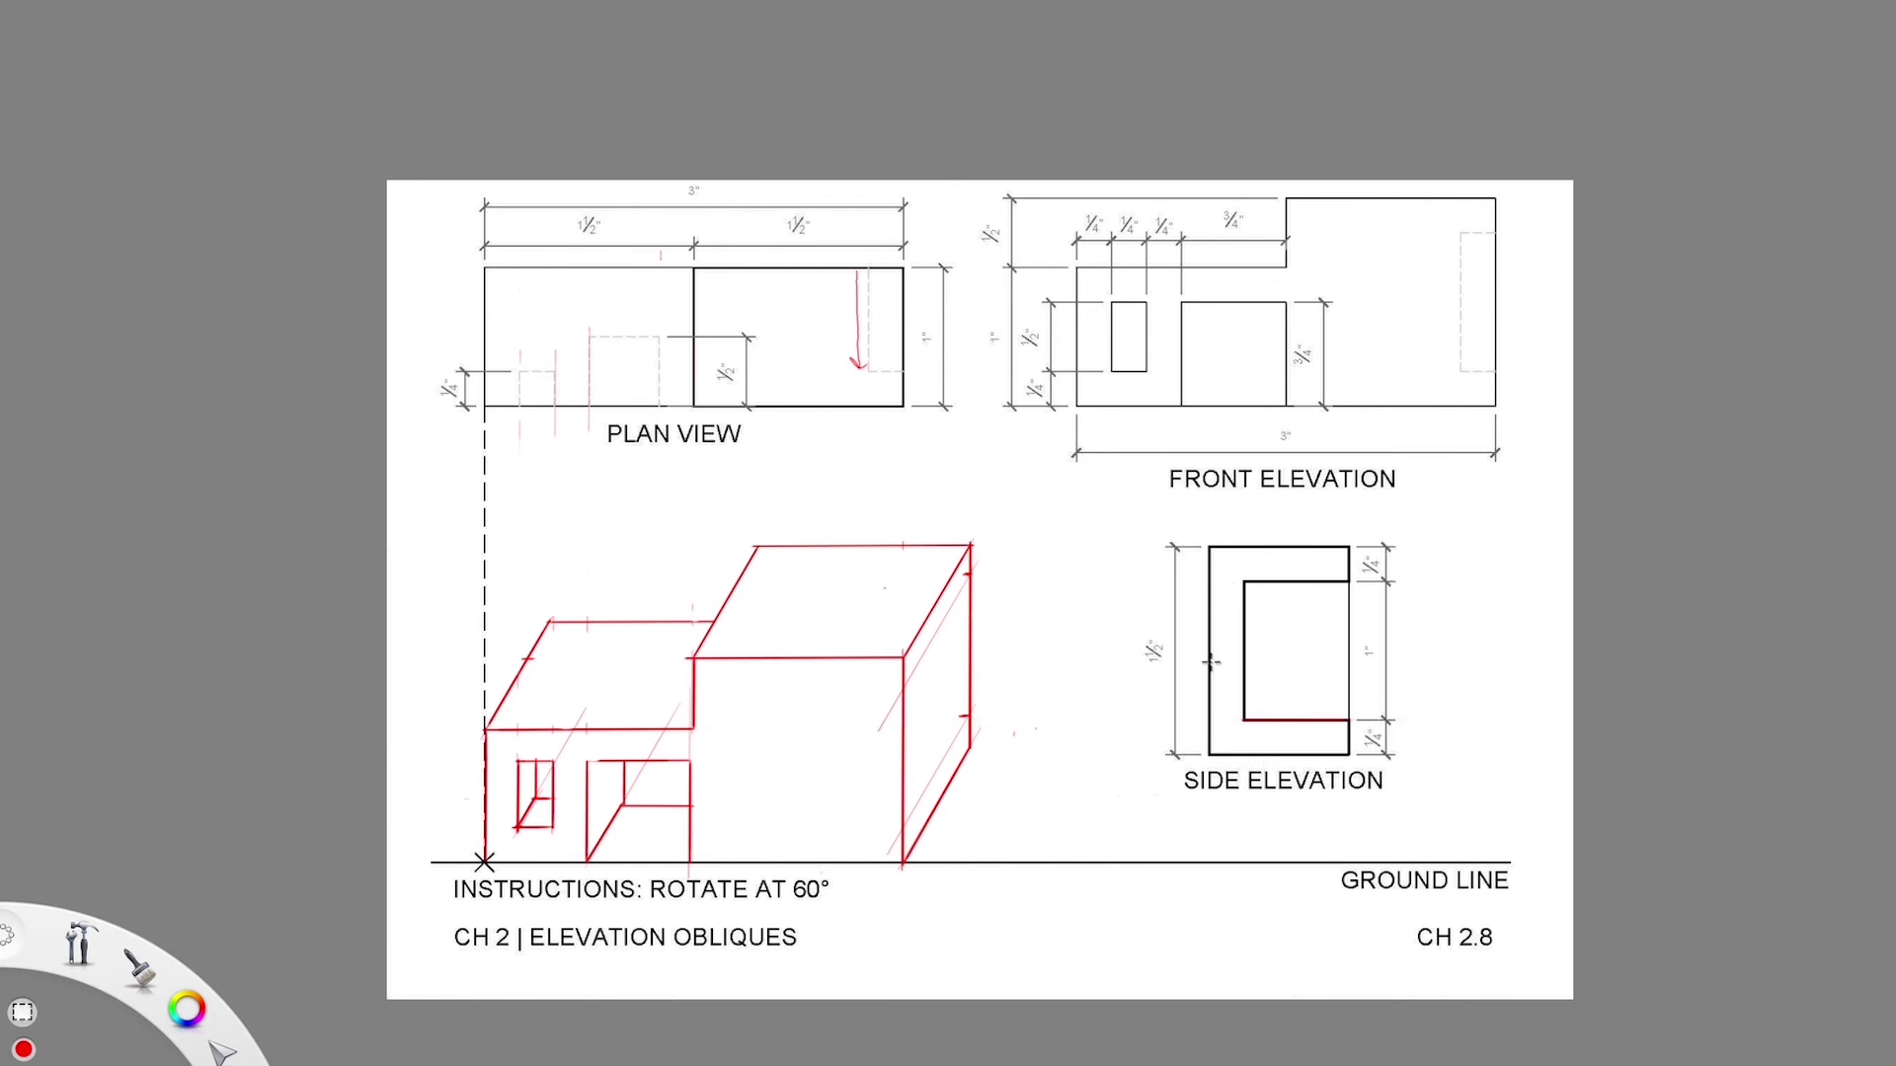
pyautogui.moveTo(1234, 682); pyautogui.dragTo(1378, 741)
pyautogui.press('v')
pyautogui.moveTo(1109, 715); pyautogui.dragTo(861, 786)
pyautogui.moveTo(830, 632)
pyautogui.mouseDown()
pyautogui.moveTo(816, 654)
pyautogui.moveTo(830, 630)
pyautogui.moveTo(924, 650)
pyautogui.moveTo(915, 637)
pyautogui.mouseUp()
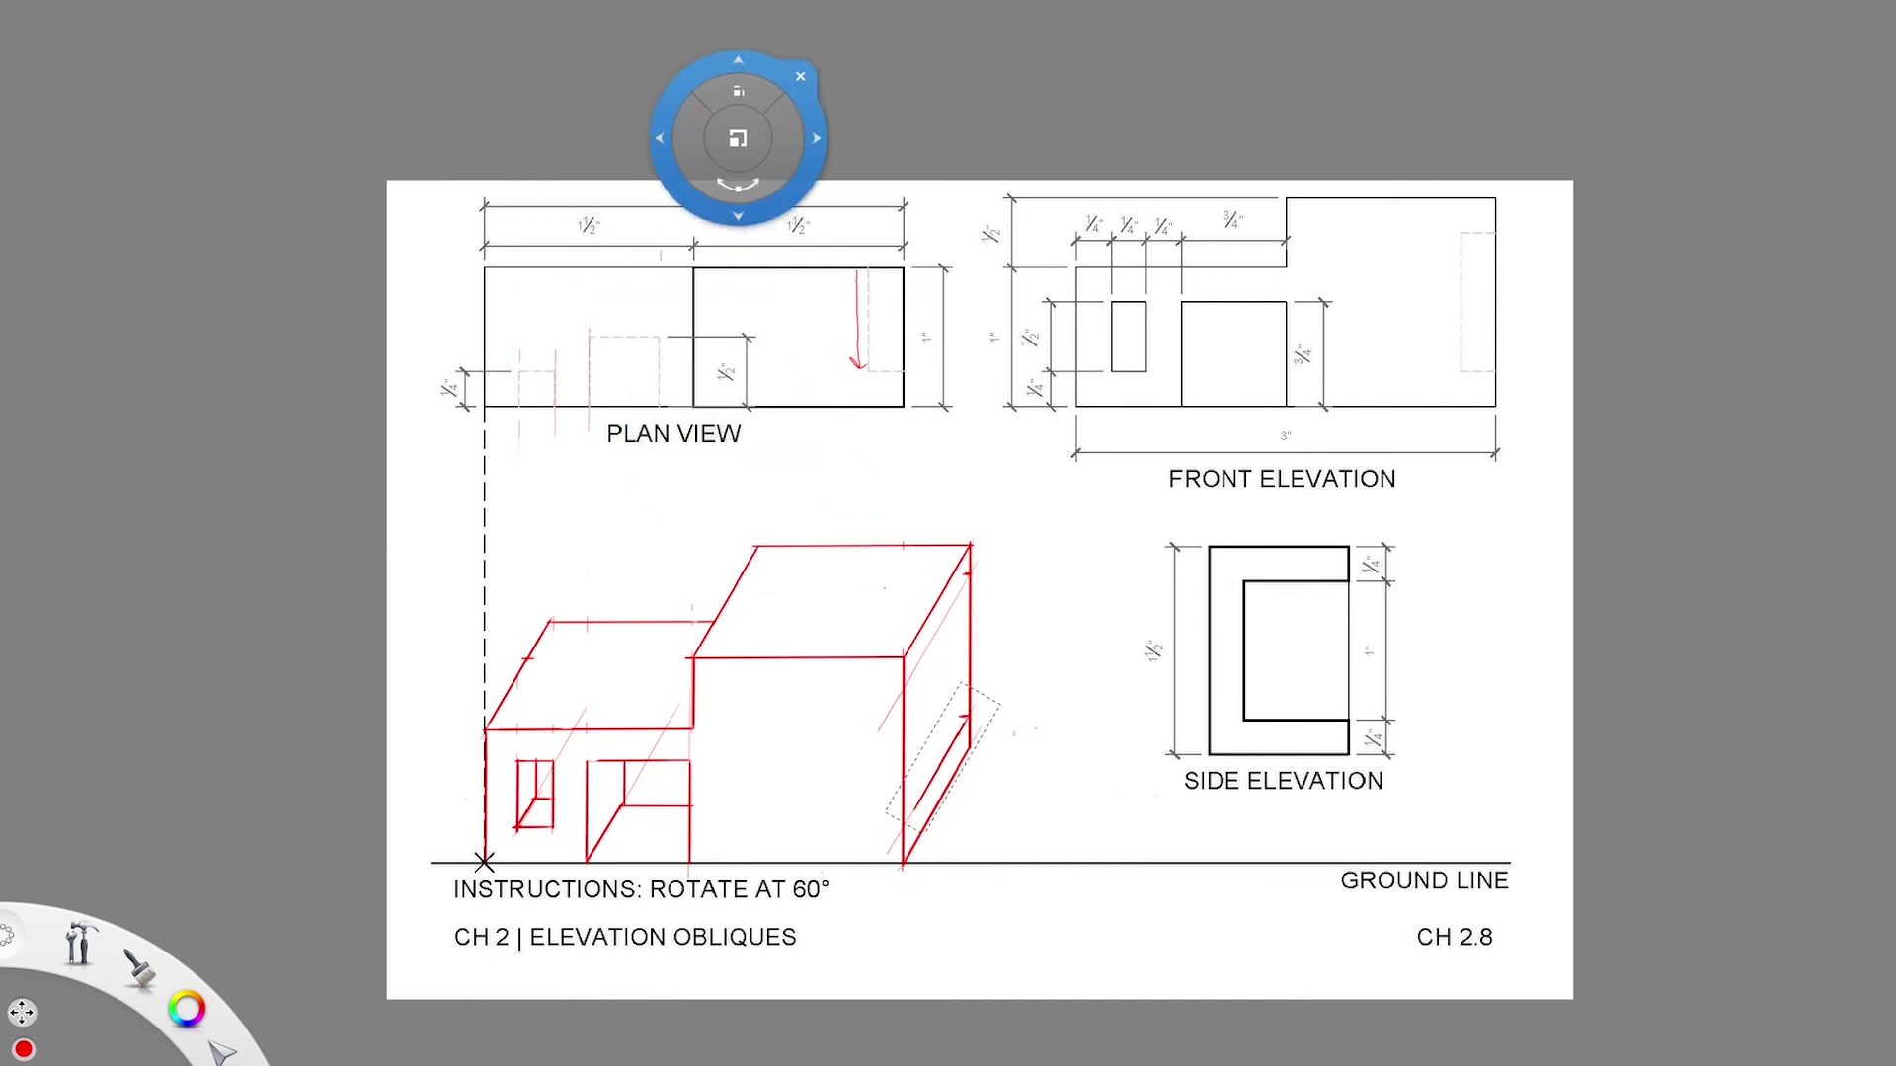